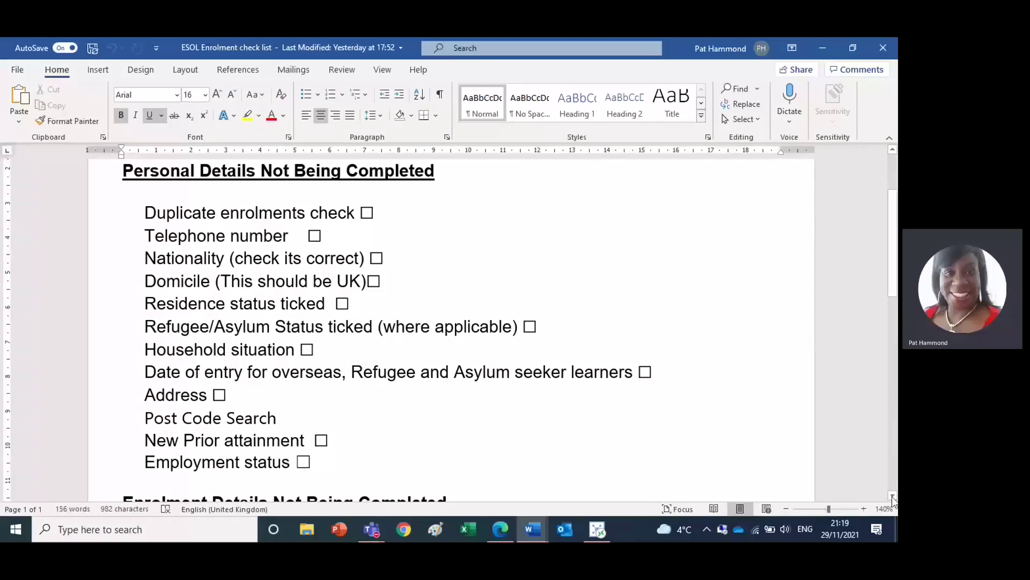
# - Read through the Word checklist's Fee Details Not Being Completed bullets to the end of the list
pyautogui.click(893, 496)
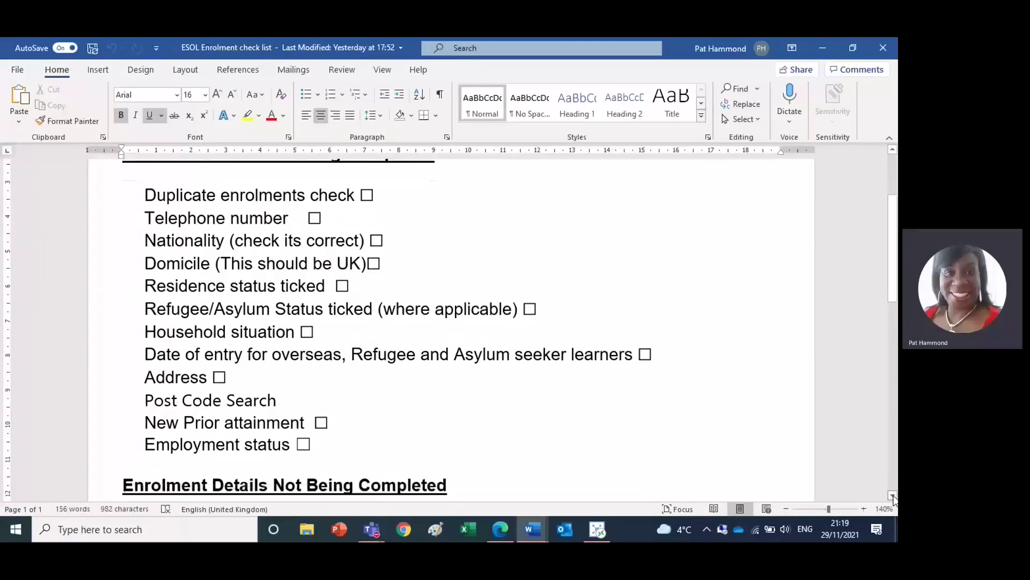
pyautogui.click(893, 496)
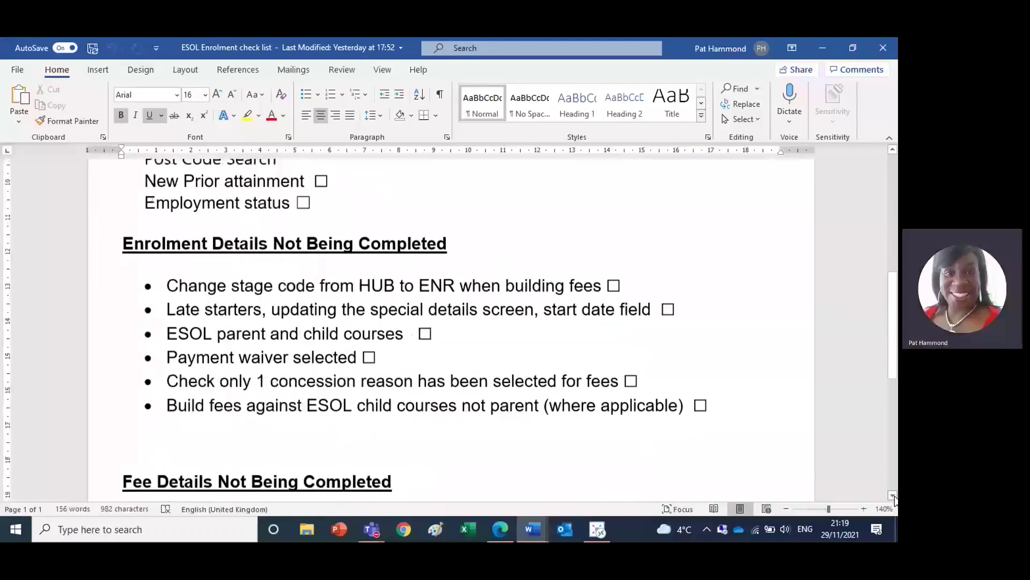
pyautogui.click(894, 496)
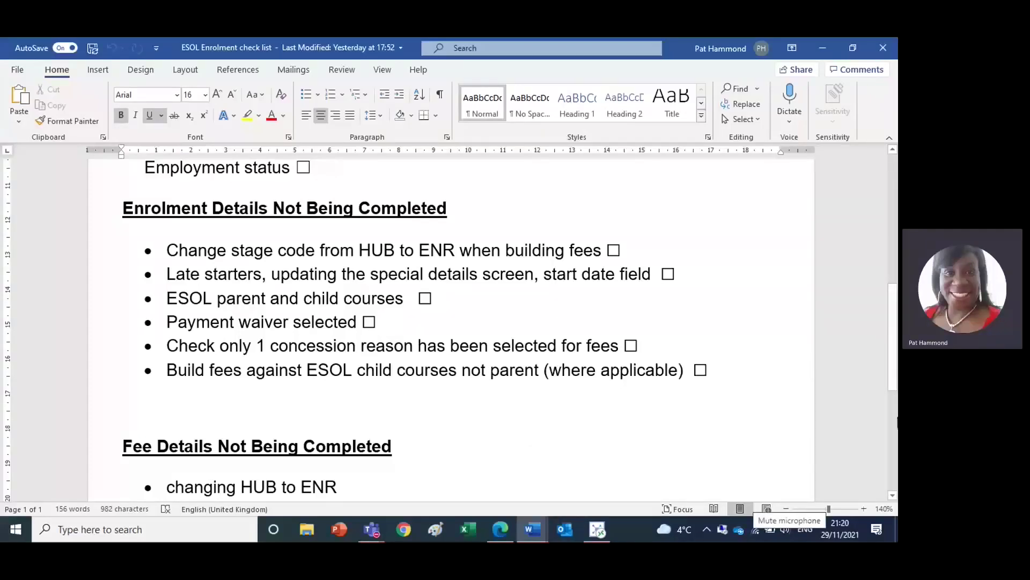
pyautogui.click(894, 496)
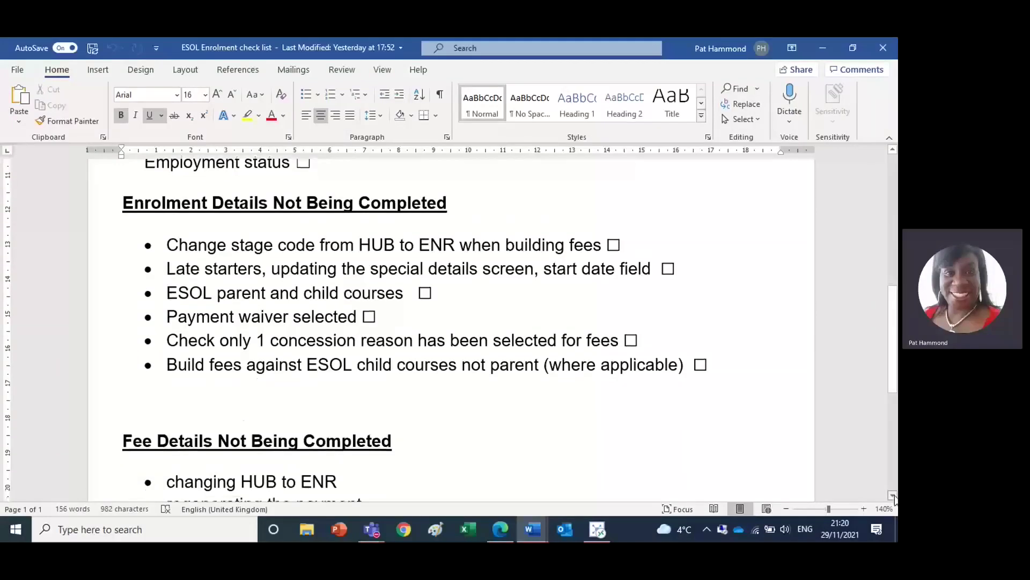
pyautogui.click(894, 497)
pyautogui.click(894, 496)
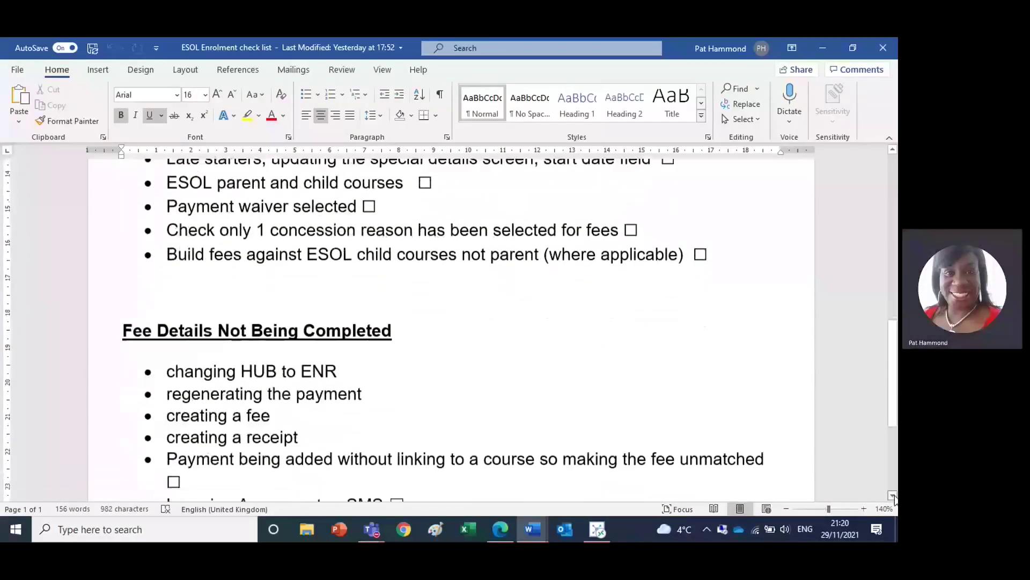
pyautogui.click(894, 497)
pyautogui.click(894, 497)
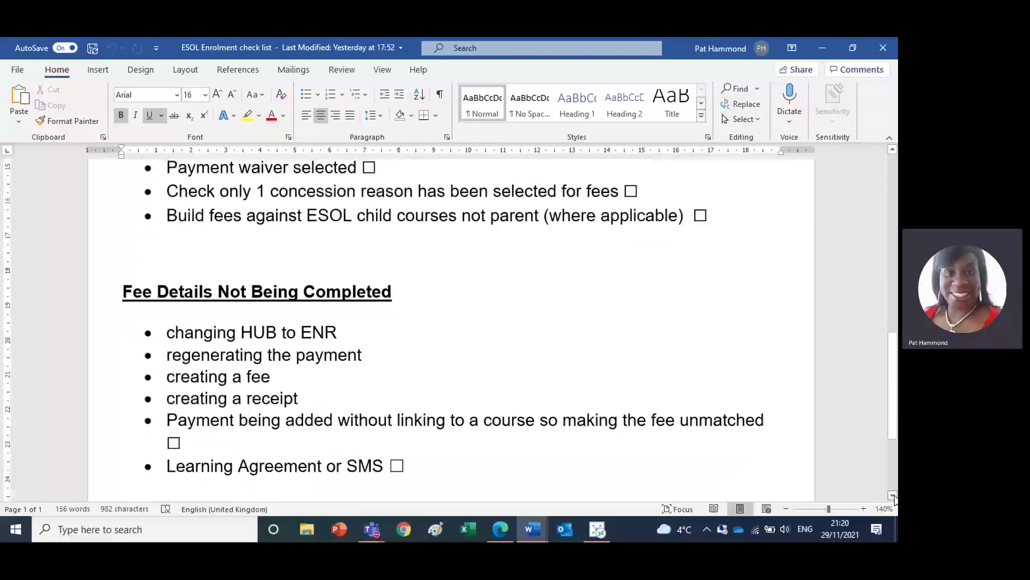
pyautogui.click(893, 497)
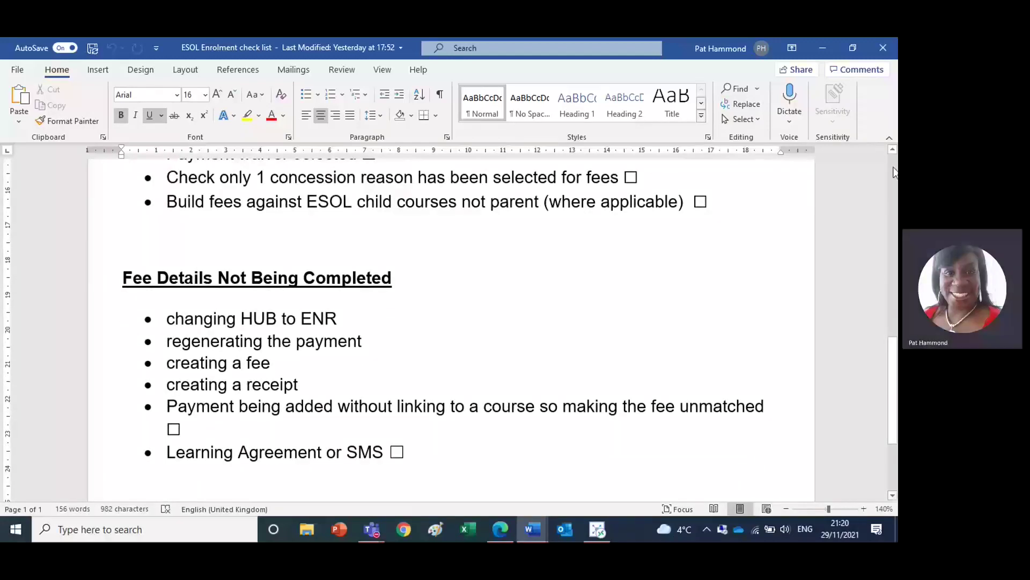
# - Return to the top of the checklist and switch to the ebs learner record
pyautogui.click(894, 166)
pyautogui.click(894, 169)
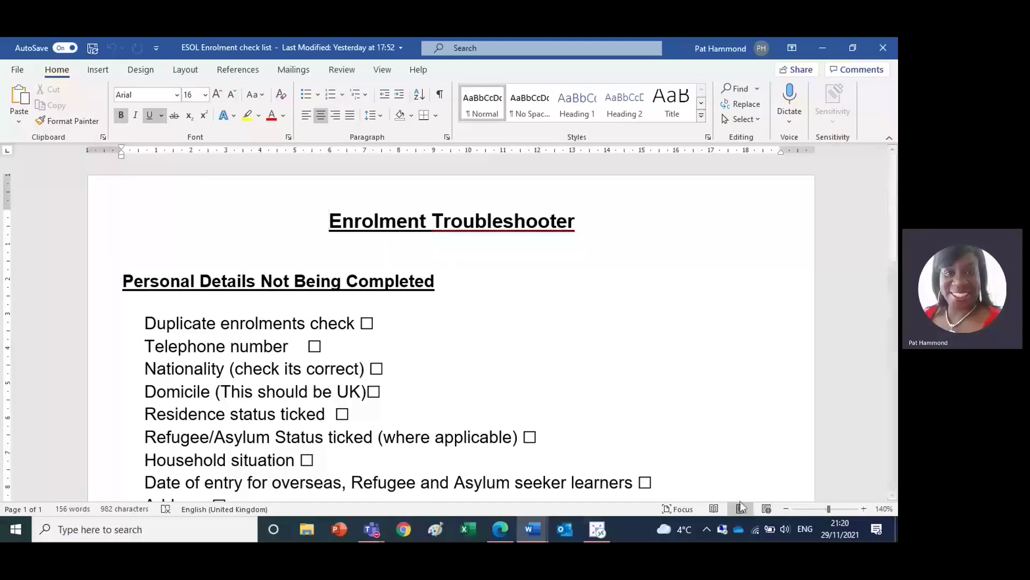
pyautogui.click(597, 530)
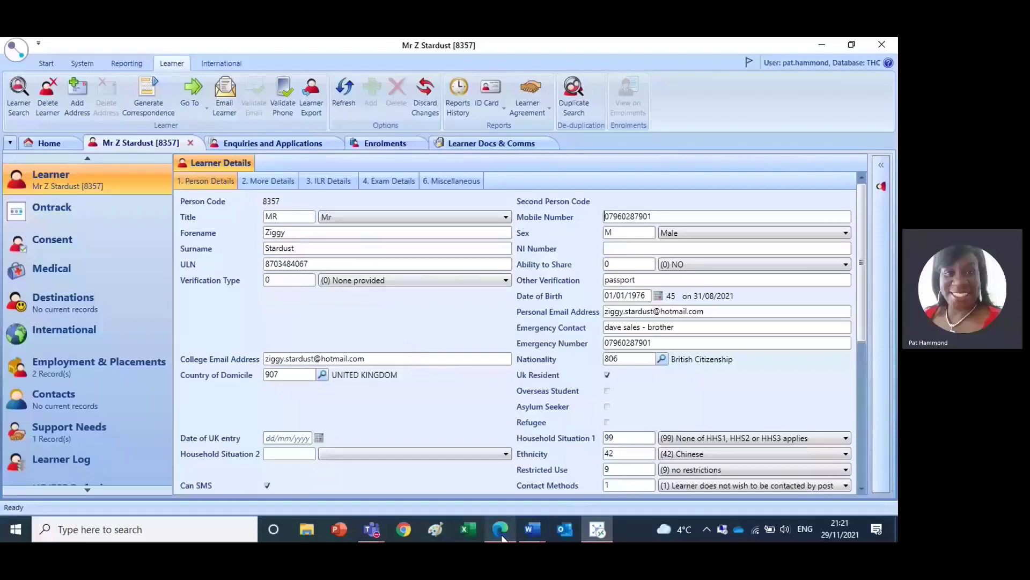
# - Check the ontrack course search results in Edge, then request the learner's Enrolments tab in ebs
pyautogui.moveTo(500, 528)
pyautogui.click(502, 499)
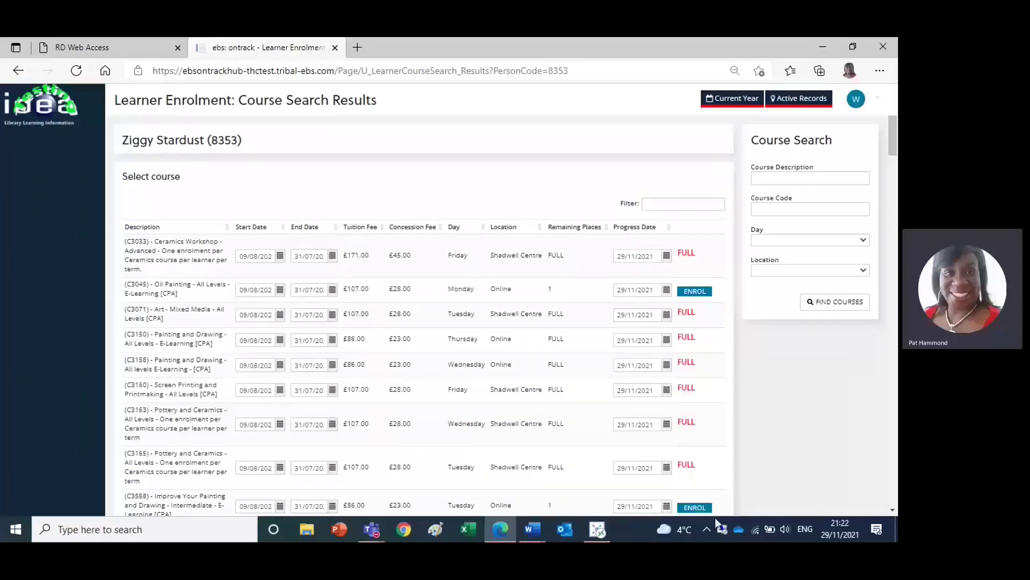
pyautogui.click(597, 529)
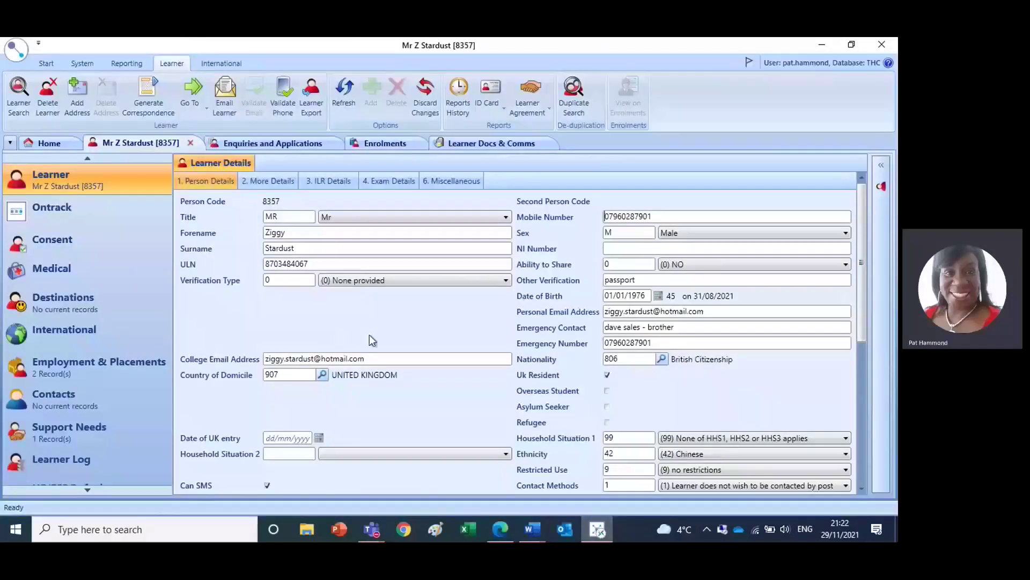
pyautogui.click(393, 143)
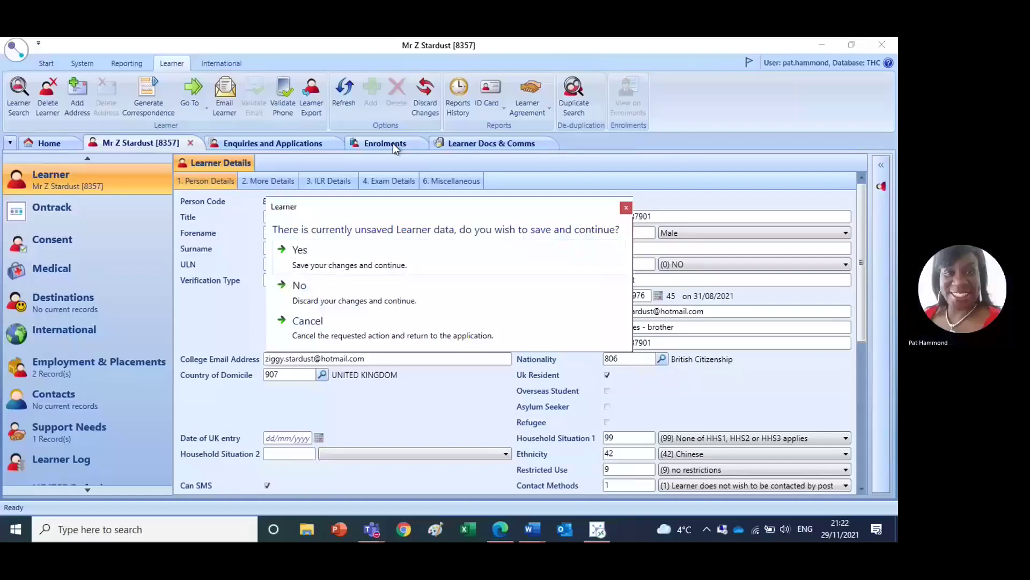
# - Save the pending learner data, check the empty Payments panel, and return to Person Details
pyautogui.click(318, 262)
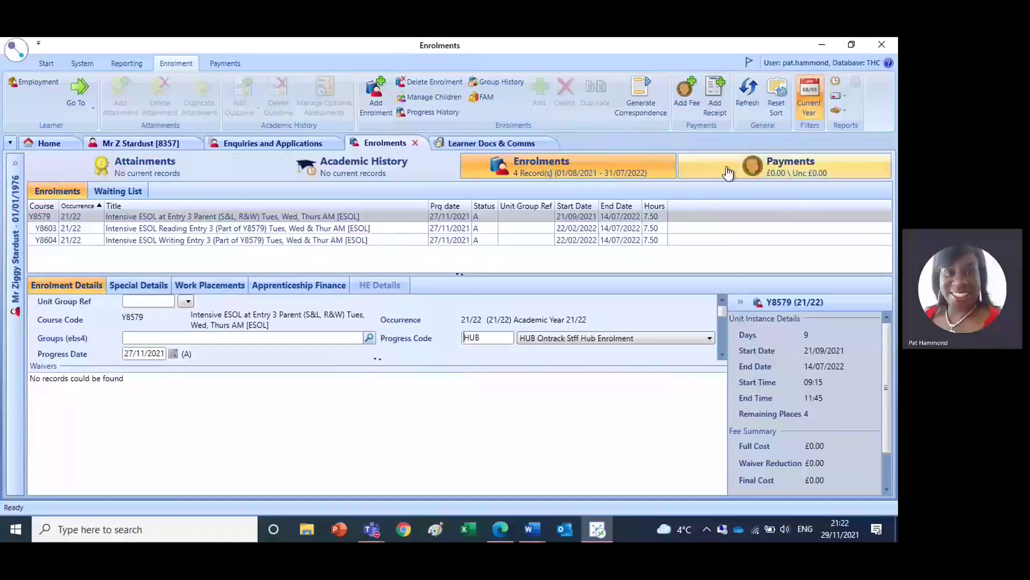
pyautogui.click(728, 172)
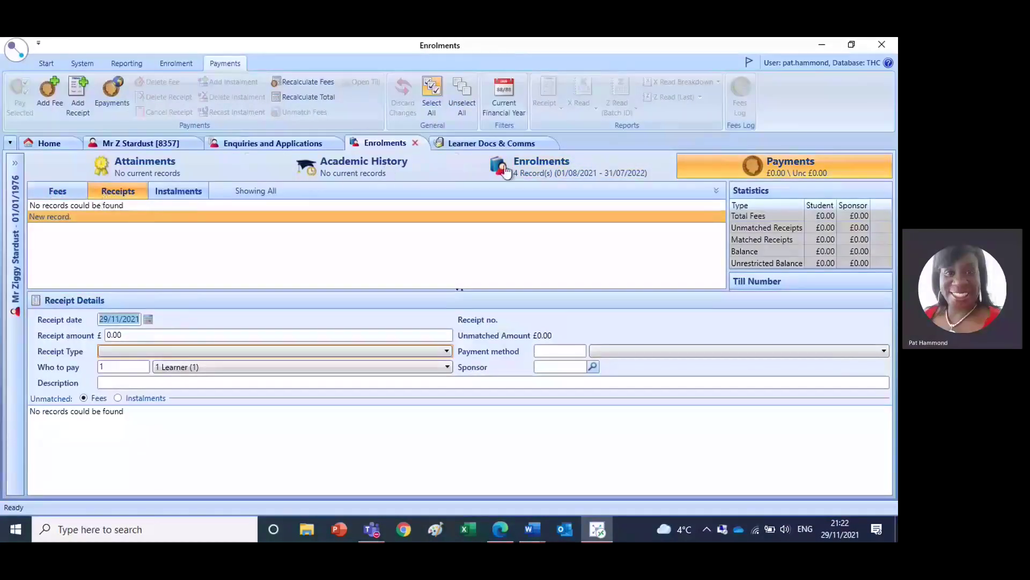
pyautogui.click(151, 145)
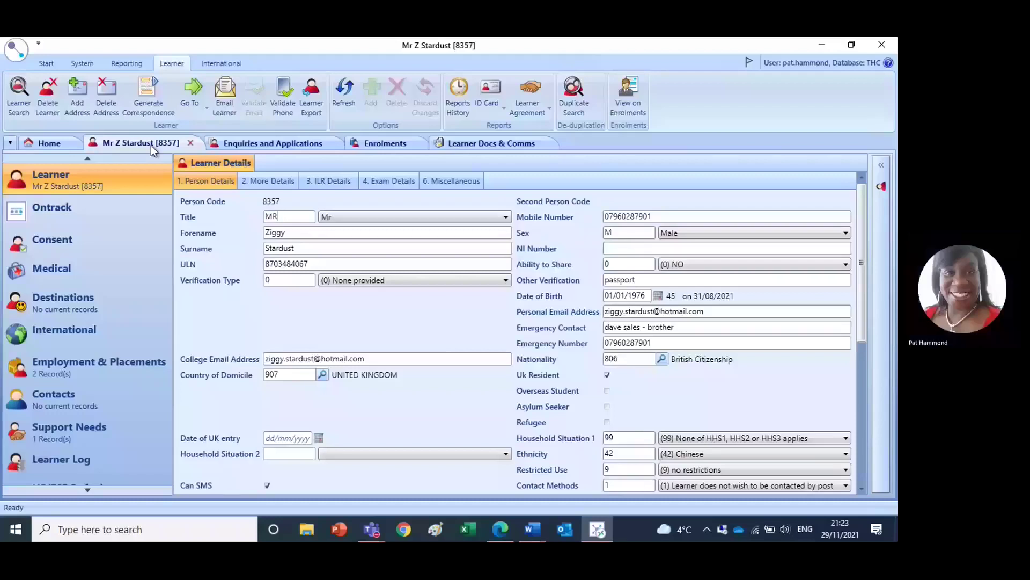
# - Go to the Home tab's Learner Search listing the two matching learner records
pyautogui.click(43, 146)
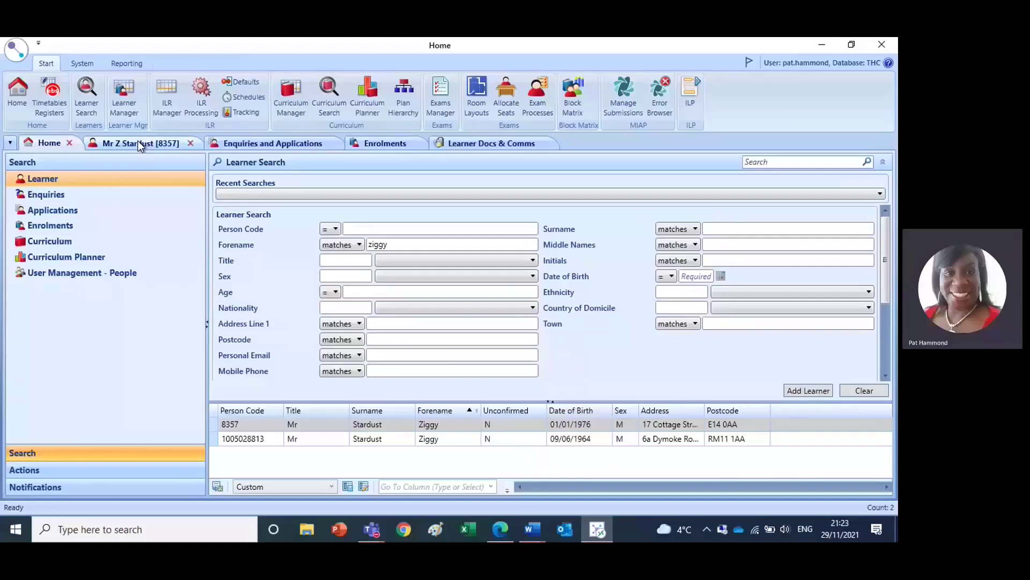
# - Switch back to the learner's record tab to show Learner Details
pyautogui.click(137, 141)
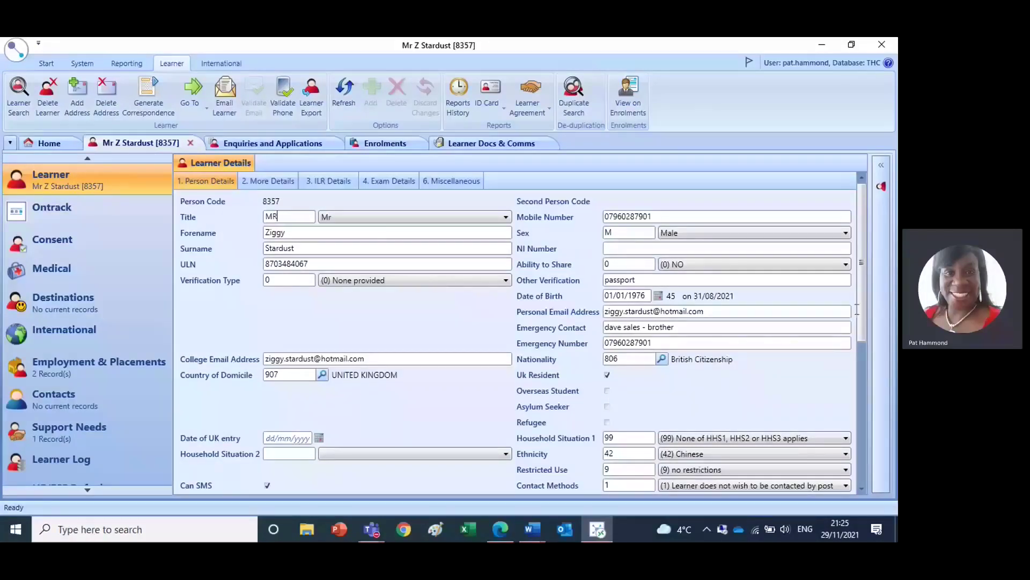
# - Scroll the Learner Details form down to the Address section, whose first line reads 'tbc'
pyautogui.scroll(-1, 864, 337)
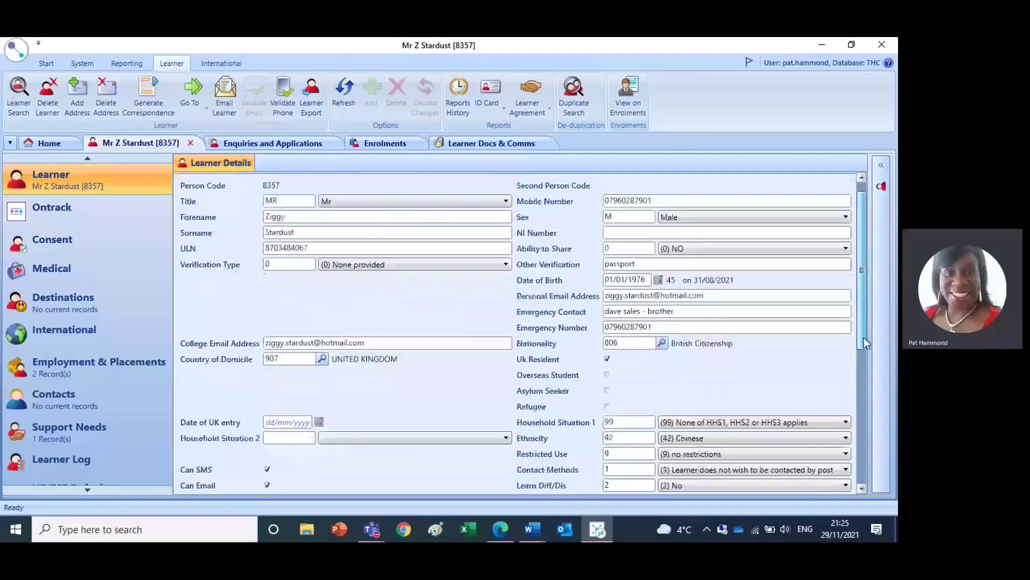
pyautogui.scroll(-3, 864, 338)
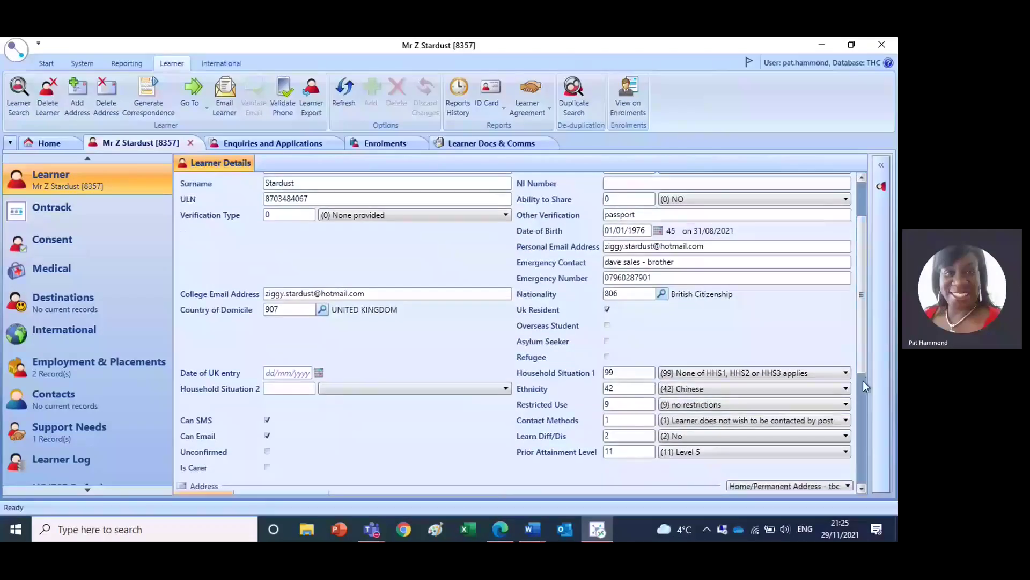
pyautogui.click(863, 381)
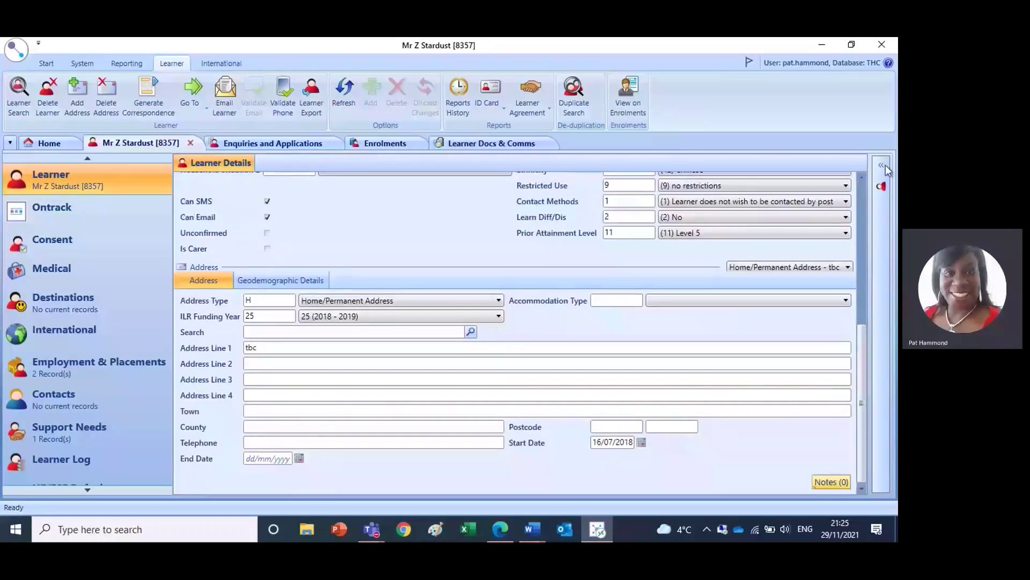
pyautogui.click(862, 177)
pyautogui.click(862, 177)
pyautogui.click(863, 177)
pyautogui.click(863, 177)
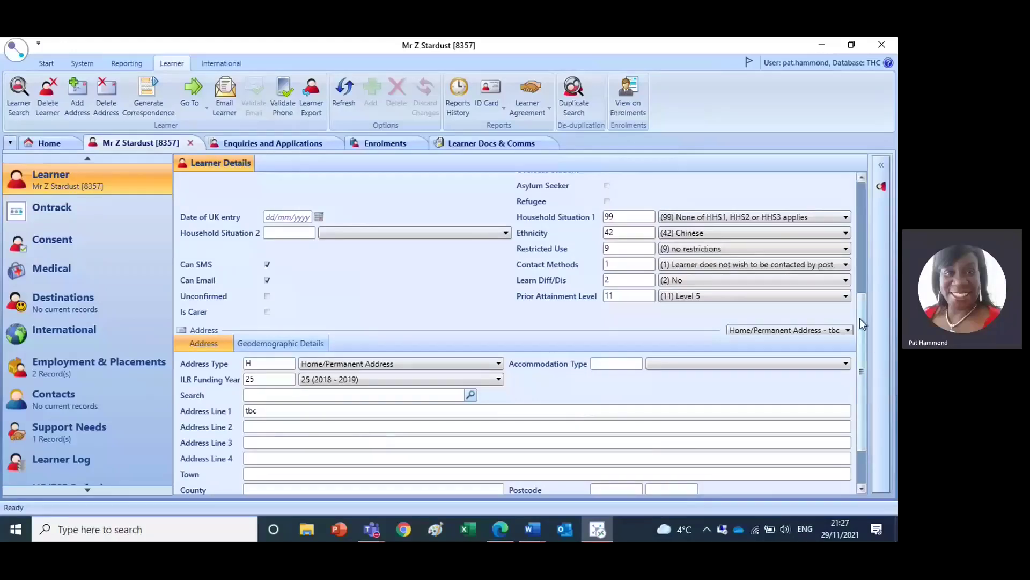
pyautogui.moveTo(860, 318); pyautogui.dragTo(866, 381)
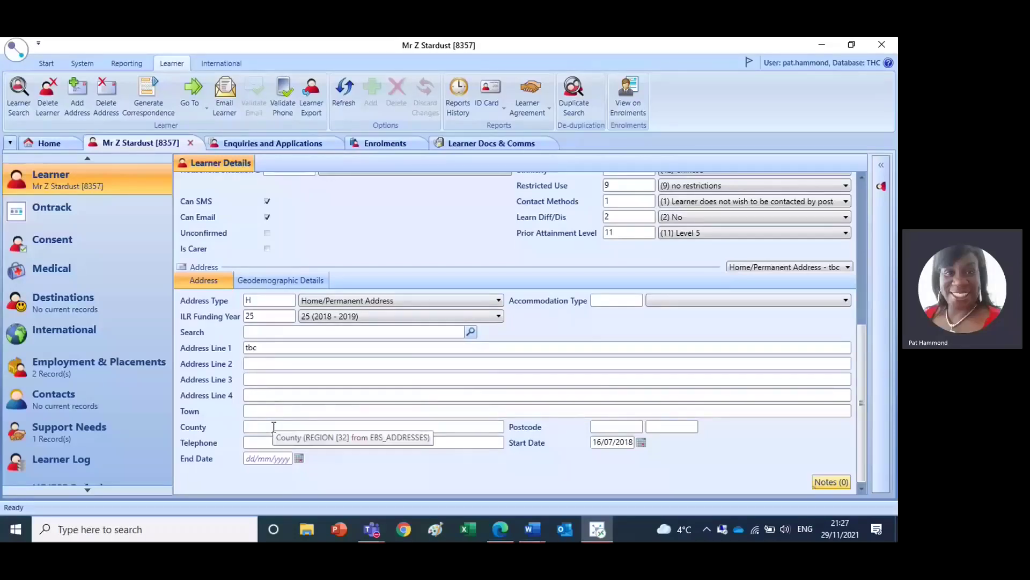
pyautogui.click(259, 332)
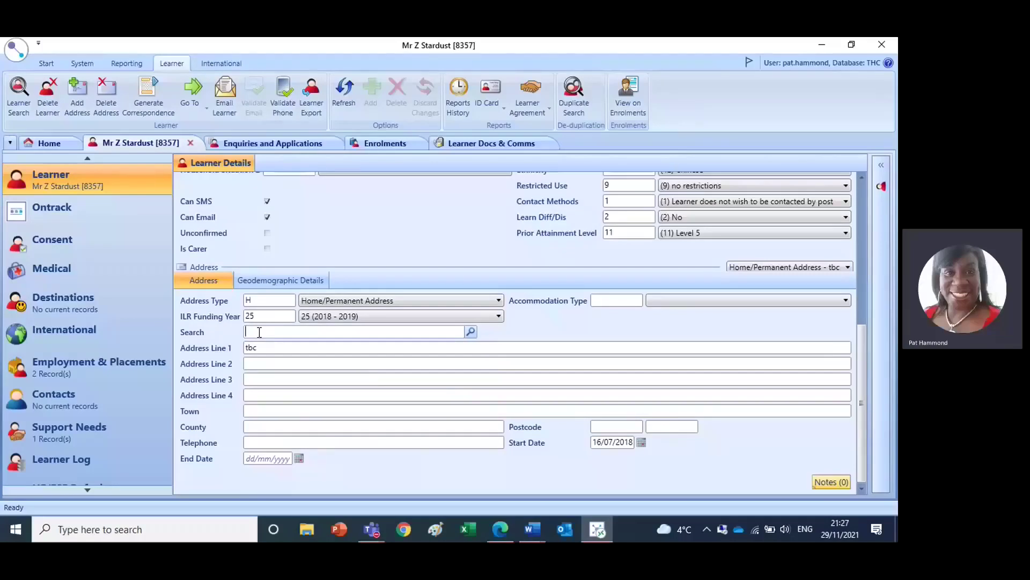
pyautogui.write('E14 ')
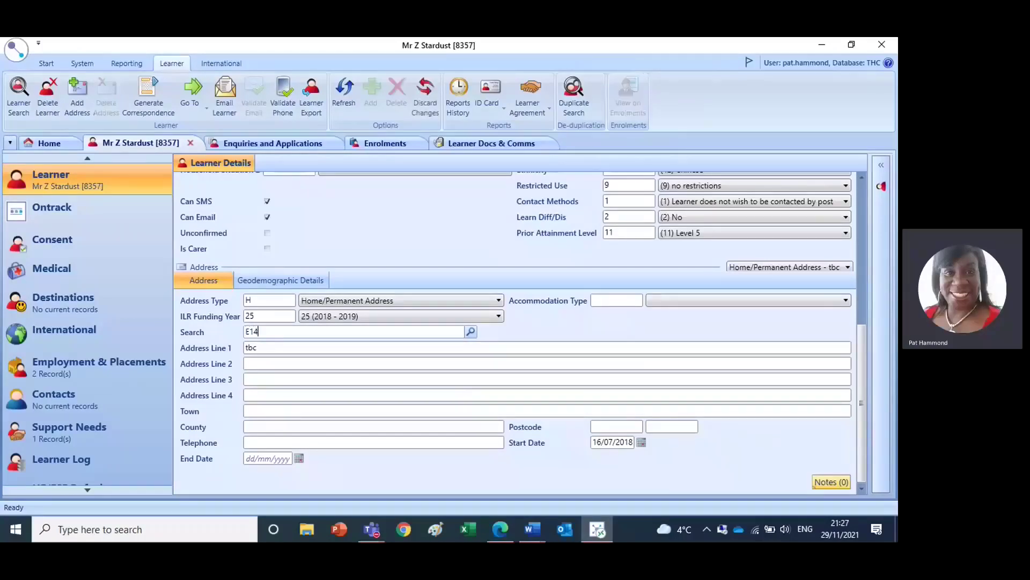
pyautogui.write('0aa')
pyautogui.click(472, 333)
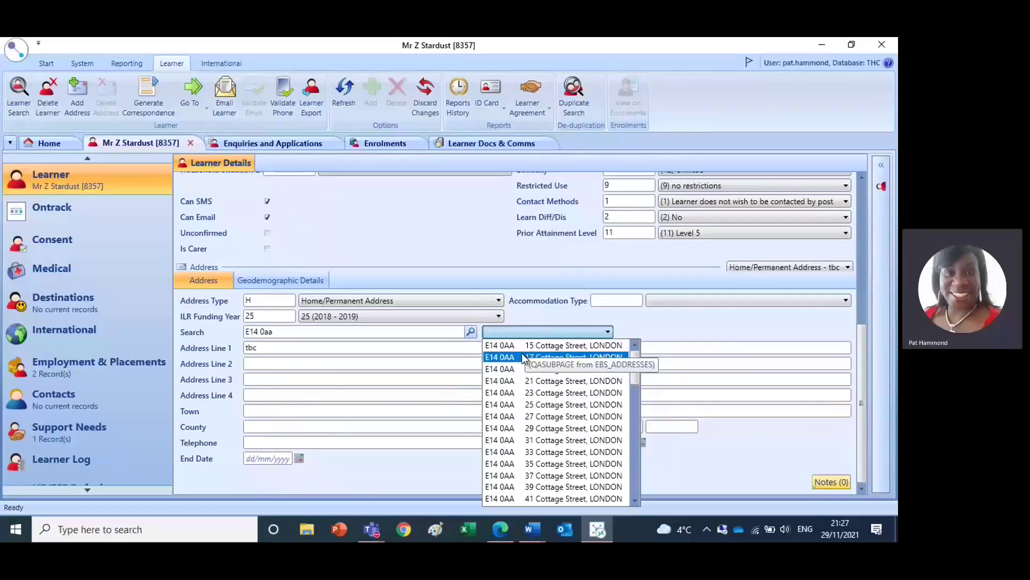
pyautogui.click(514, 416)
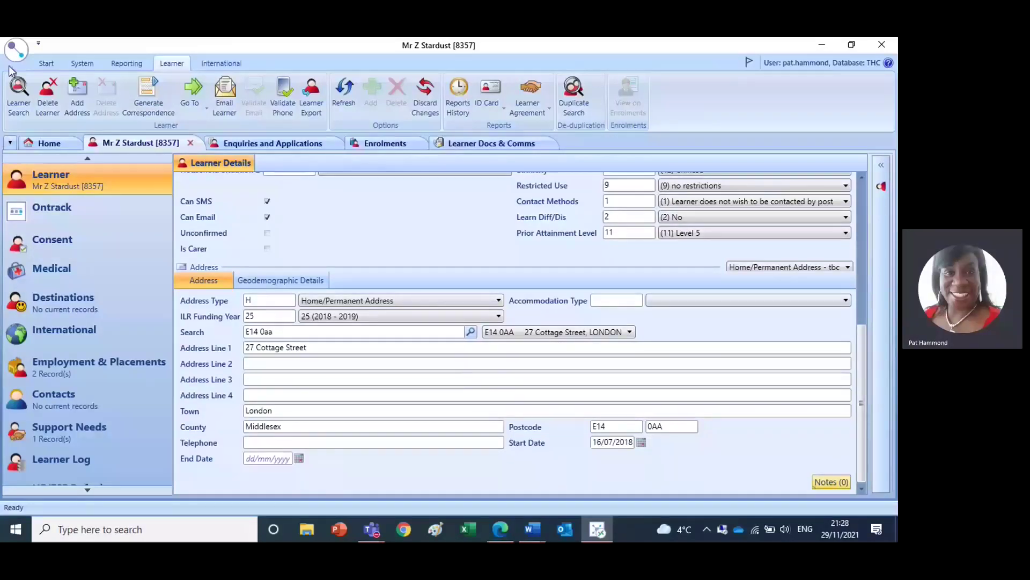
pyautogui.click(20, 54)
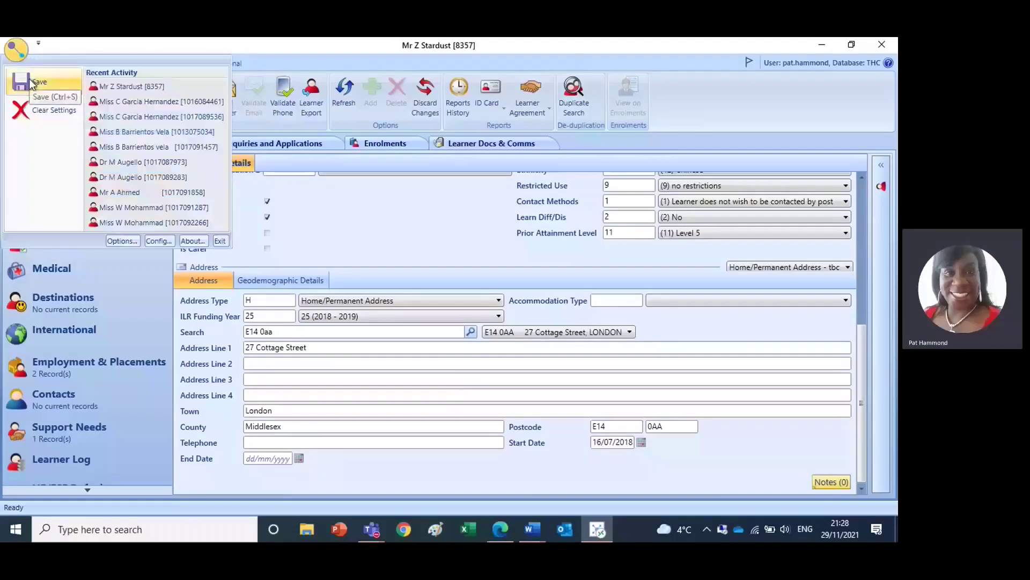
pyautogui.click(29, 78)
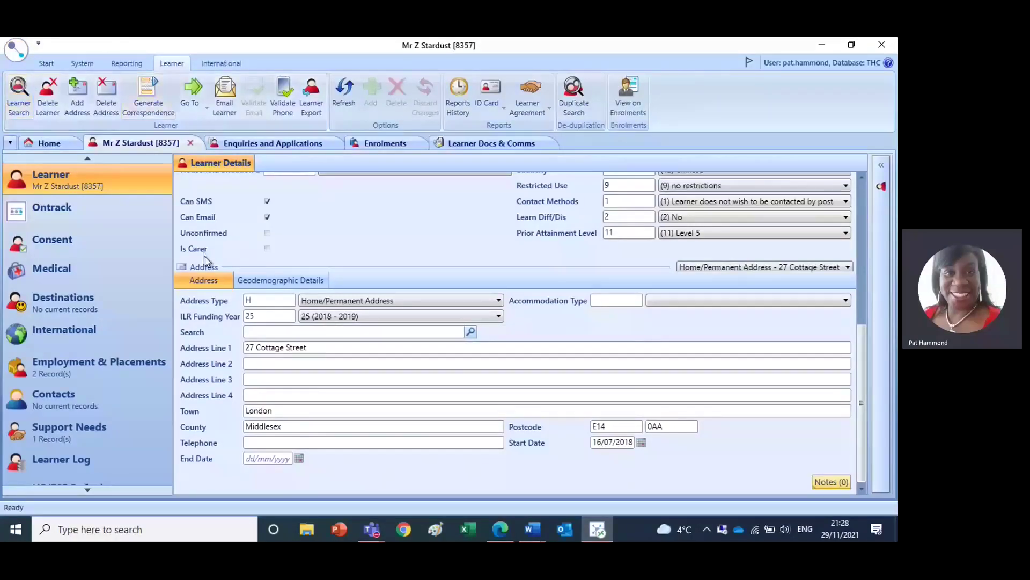
pyautogui.click(262, 284)
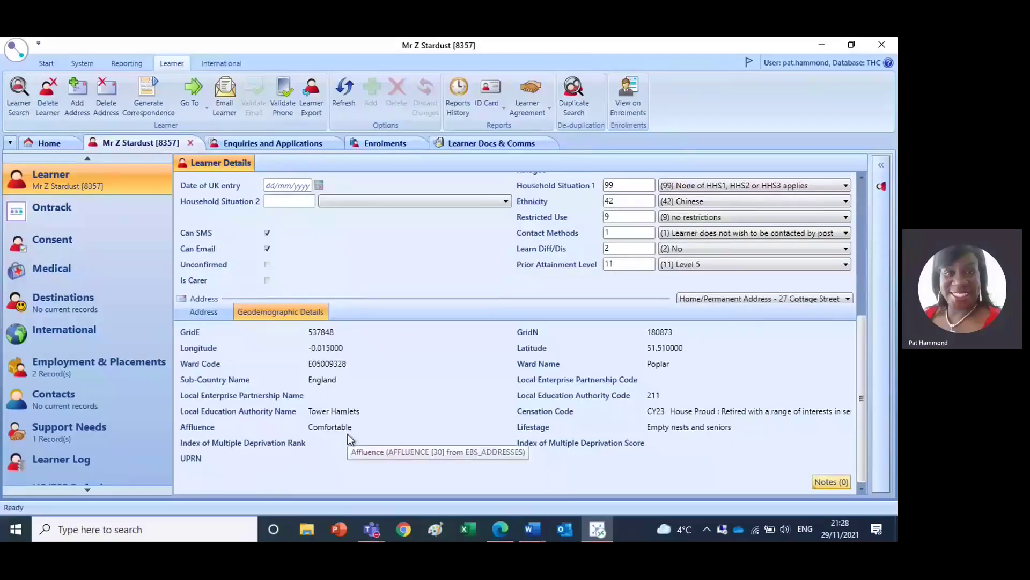
pyautogui.click(209, 312)
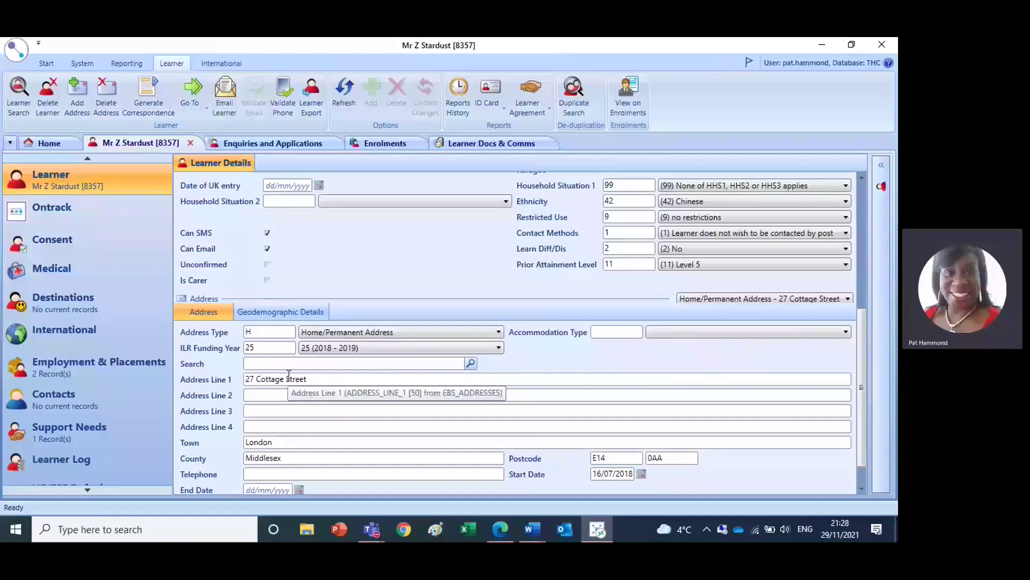
pyautogui.click(279, 319)
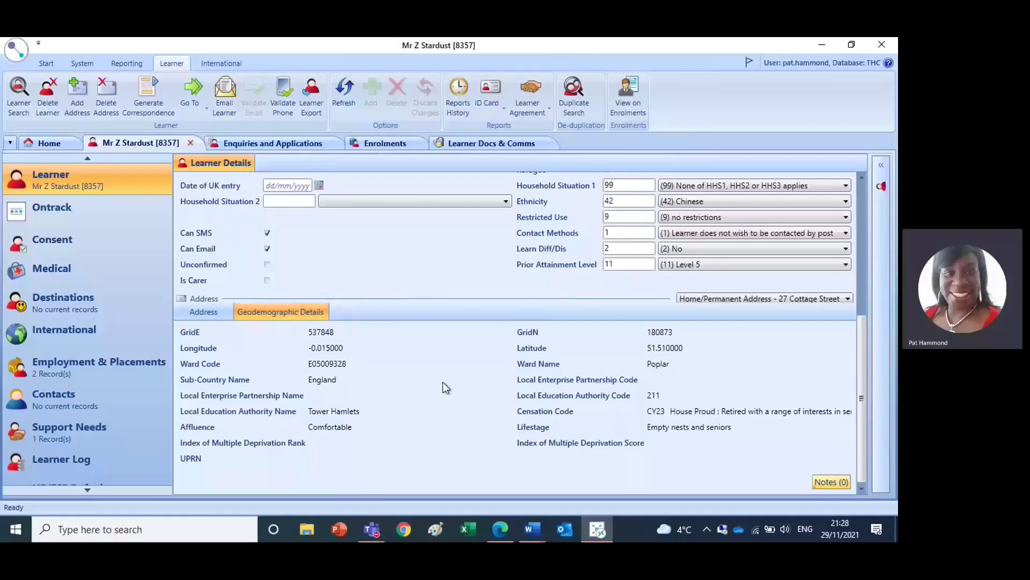
pyautogui.click(209, 316)
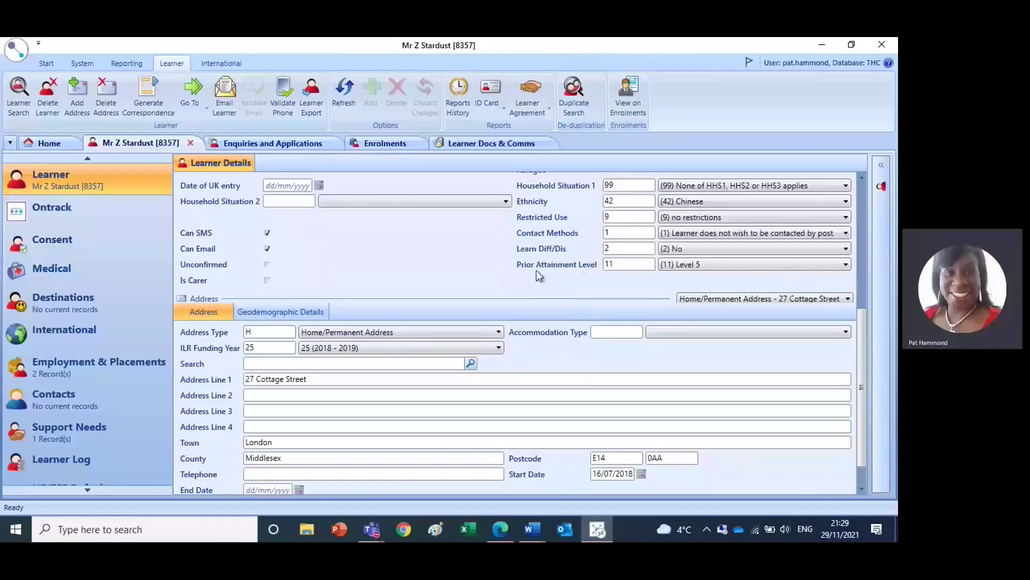
pyautogui.click(845, 263)
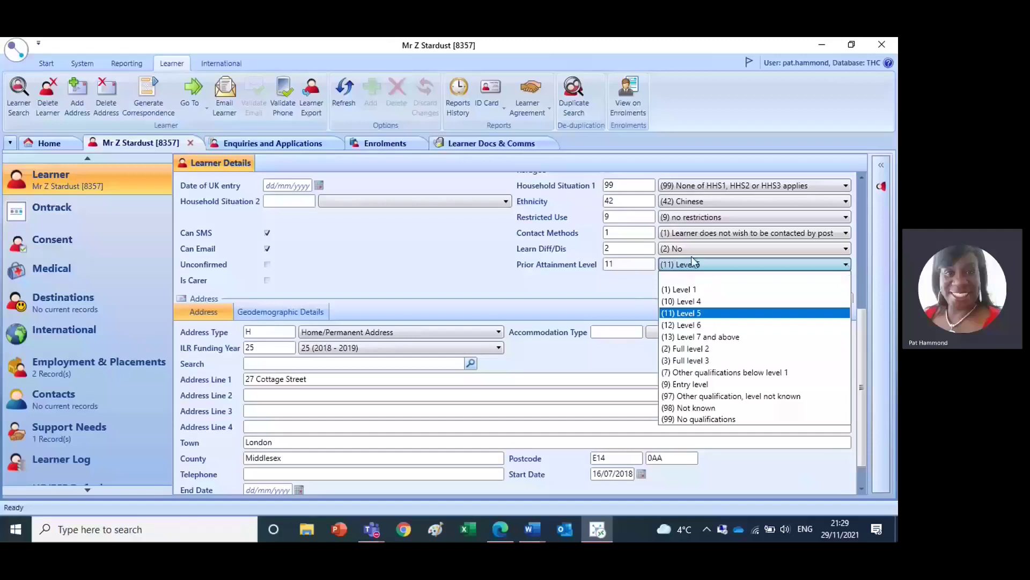
pyautogui.click(626, 290)
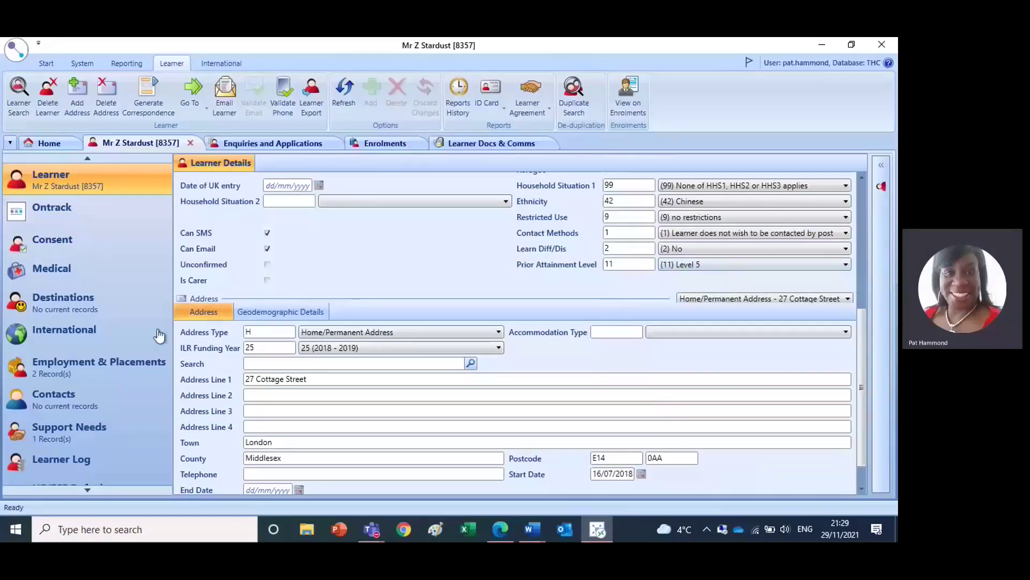
pyautogui.click(87, 490)
pyautogui.click(87, 489)
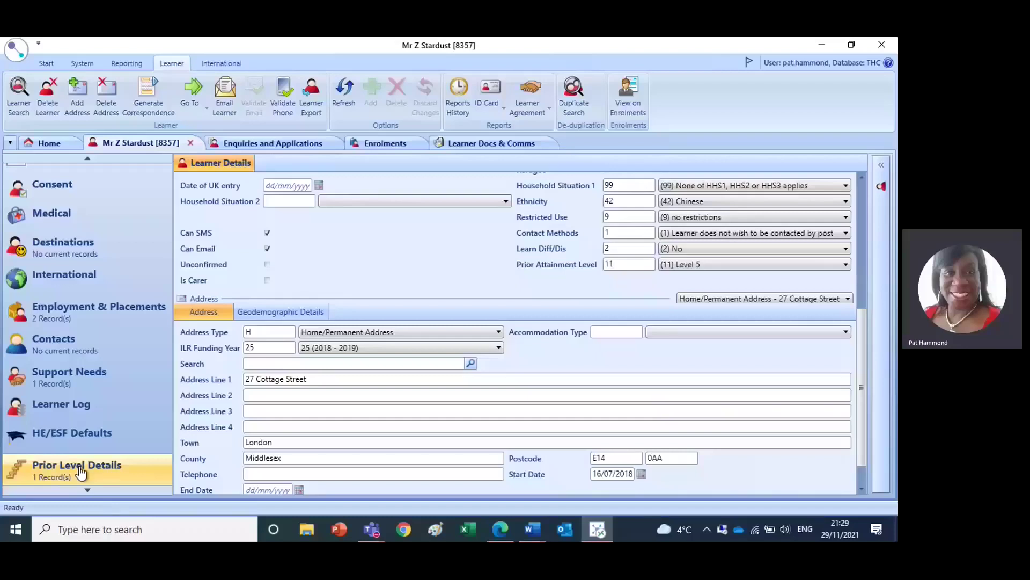
# - Open Prior Level Details and keep the single entry at (8) Level 5 without saving
pyautogui.click(81, 472)
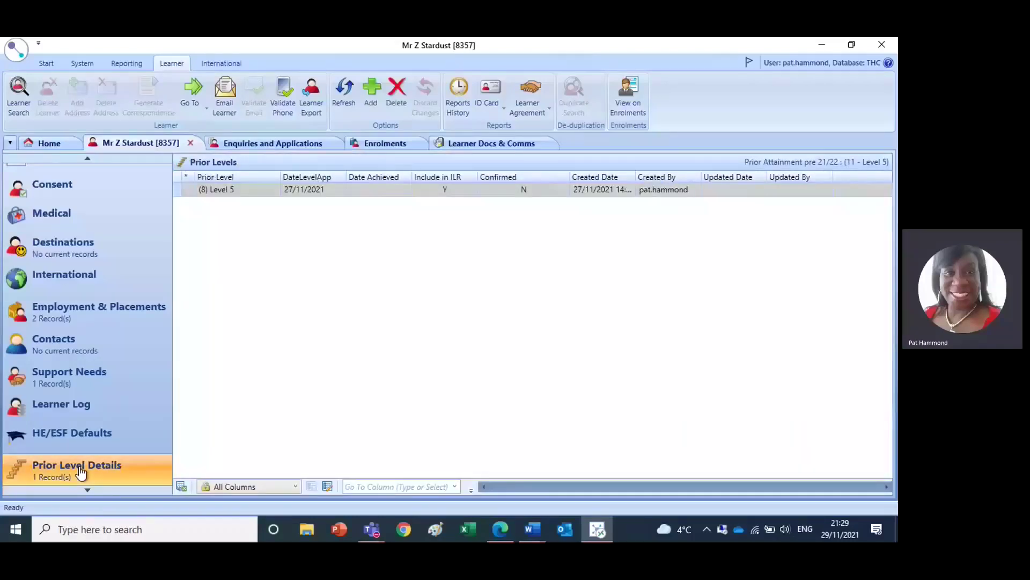
pyautogui.click(272, 194)
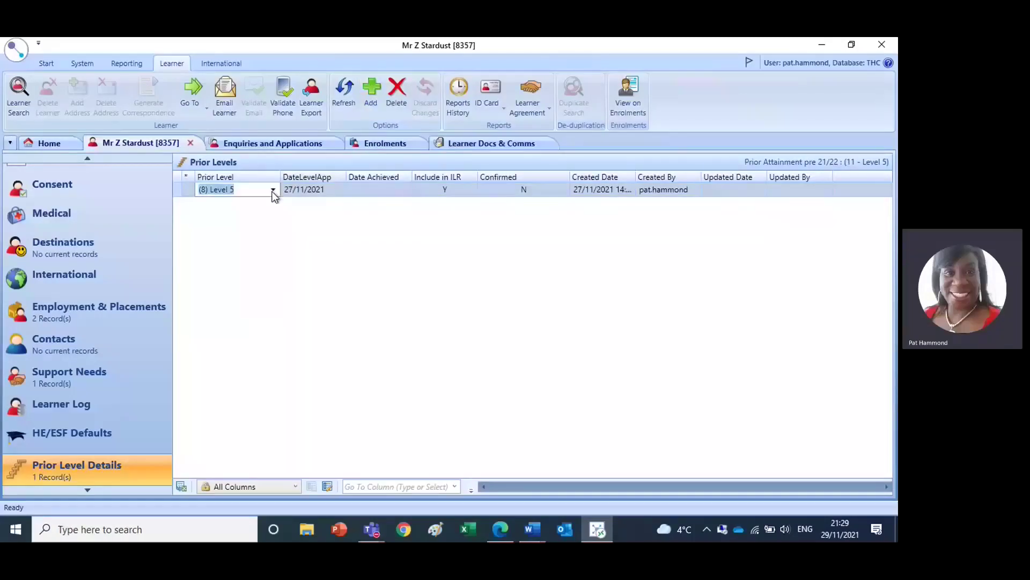
pyautogui.click(273, 191)
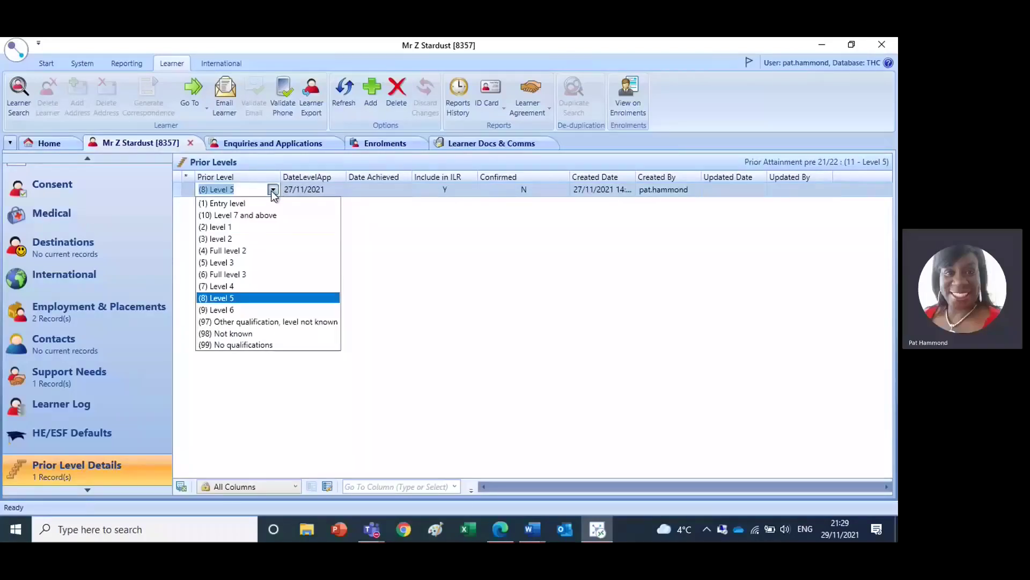
pyautogui.click(233, 299)
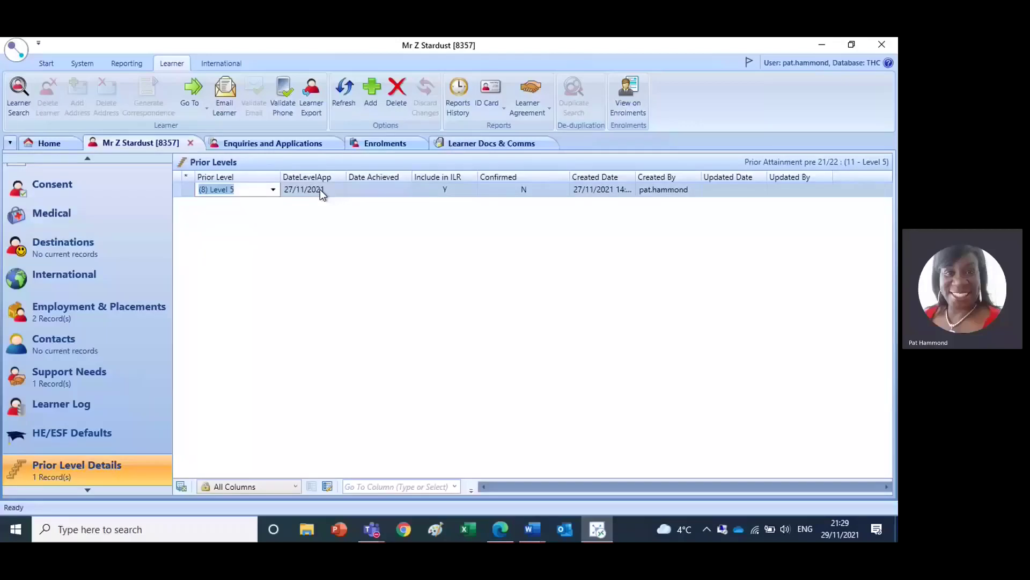
pyautogui.click(17, 56)
pyautogui.click(404, 262)
pyautogui.click(87, 159)
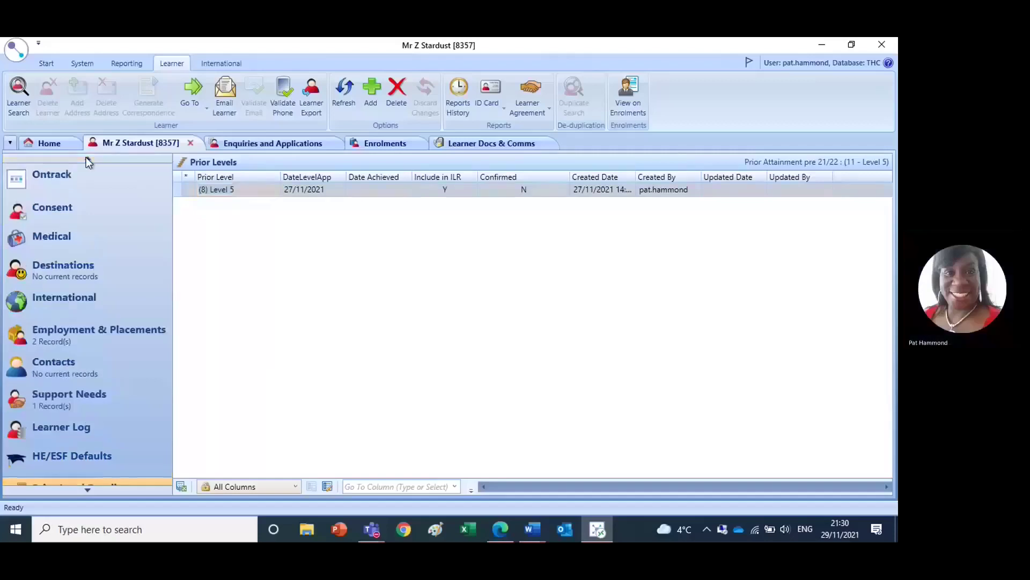
# - Return to the Learner details and leave Learn Diff/Dis set to (2) No
pyautogui.click(87, 159)
pyautogui.click(69, 184)
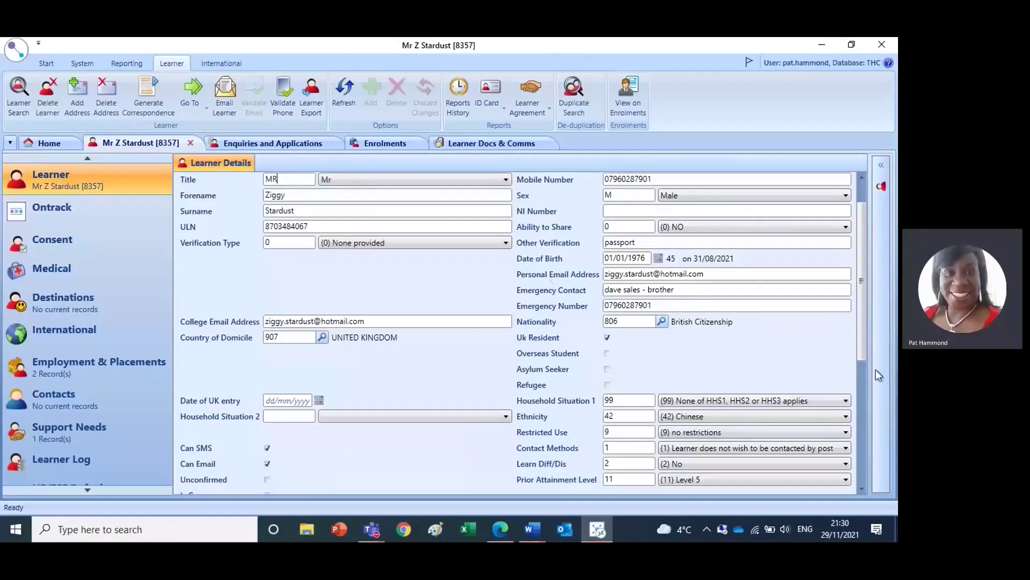
pyautogui.click(861, 388)
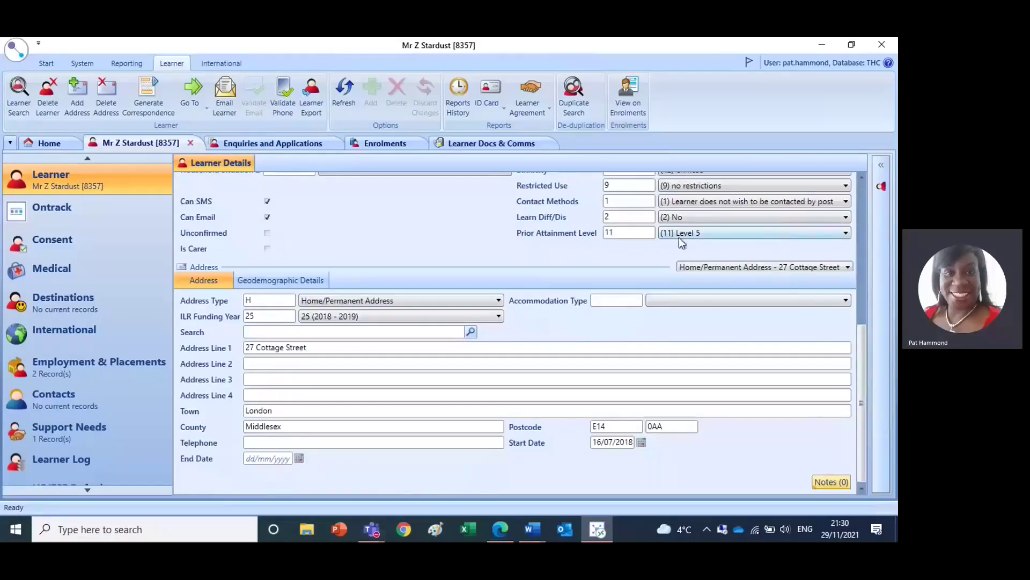
pyautogui.click(846, 217)
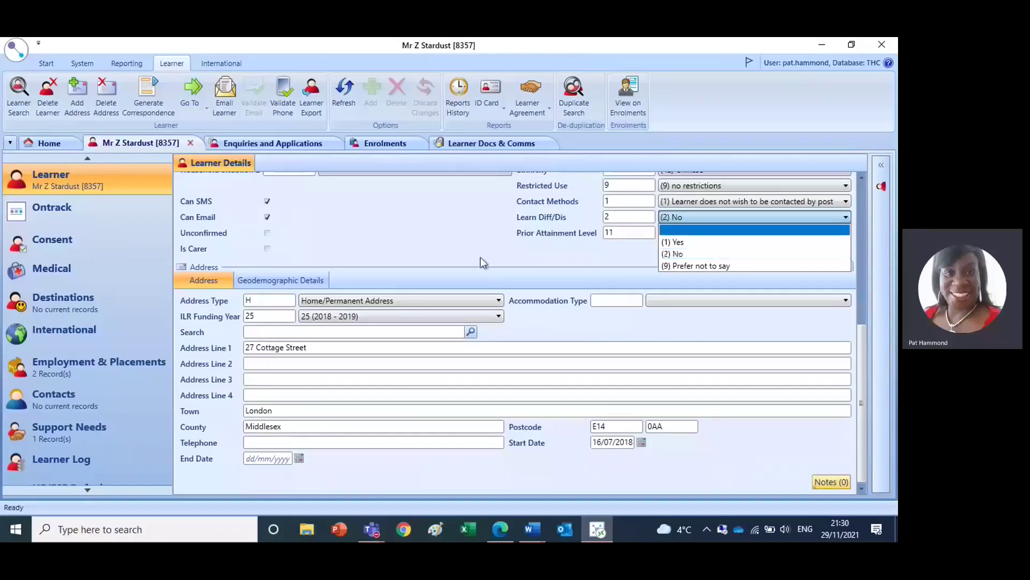
pyautogui.click(469, 240)
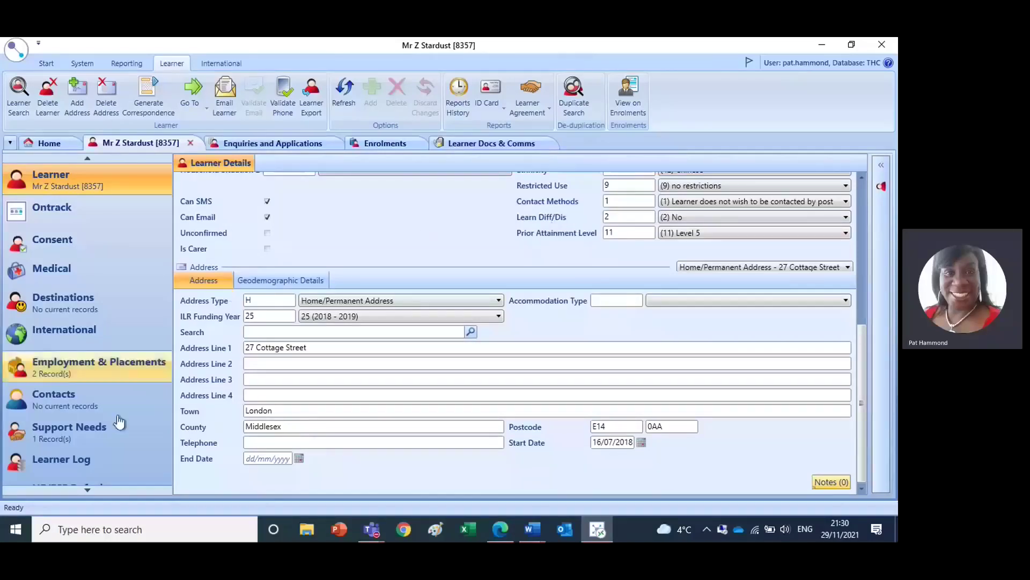
# - Open Support Needs, review the support need types, and leave the entry as (12) Dyslexia
pyautogui.click(64, 439)
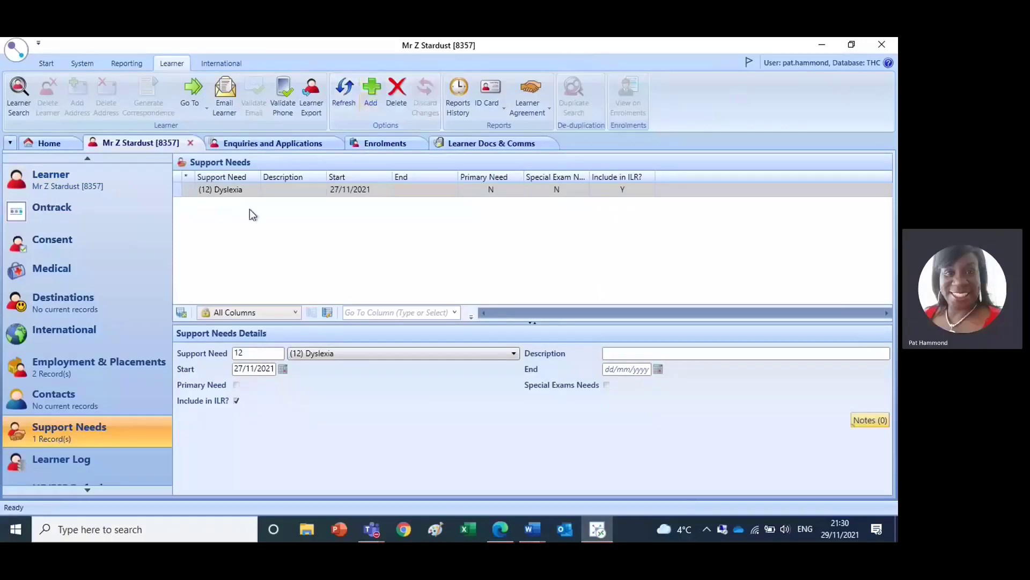
pyautogui.click(253, 190)
pyautogui.click(253, 190)
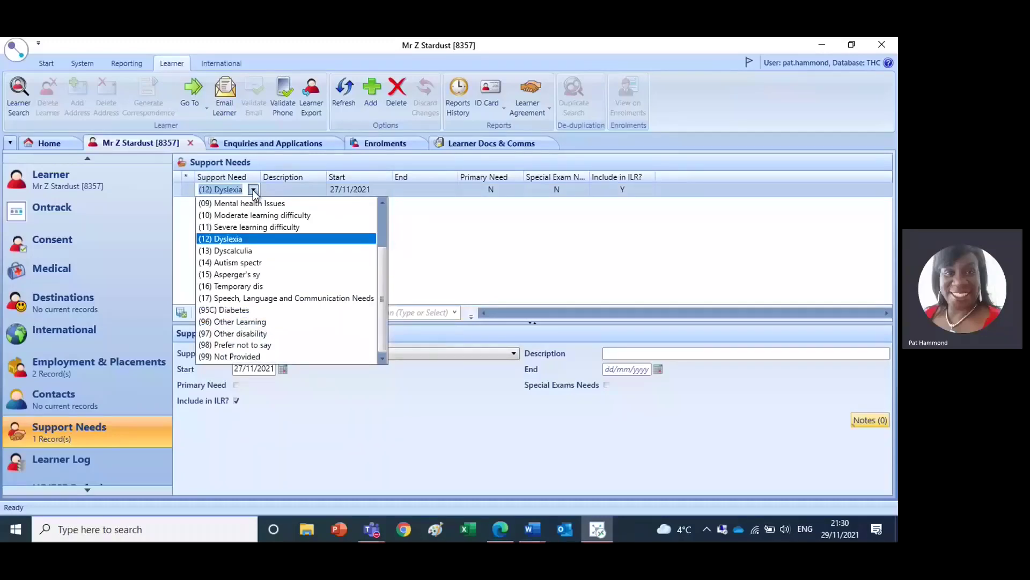
pyautogui.click(253, 190)
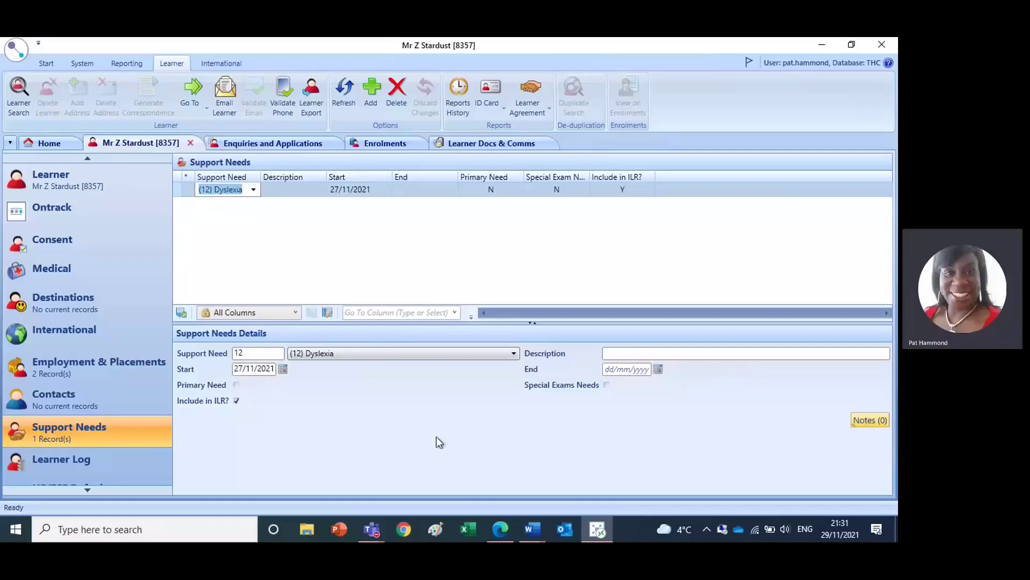
pyautogui.click(514, 353)
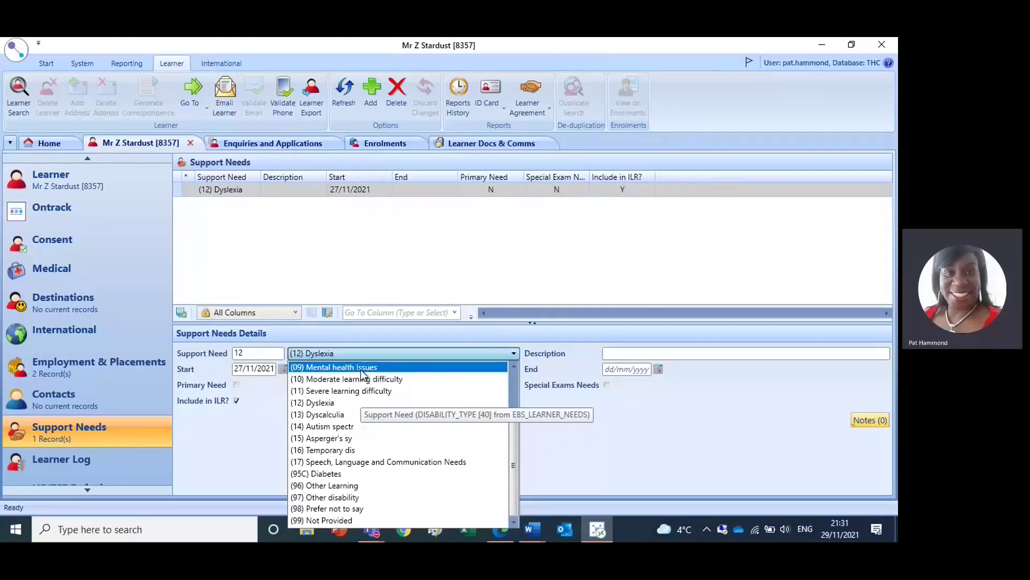
pyautogui.click(584, 430)
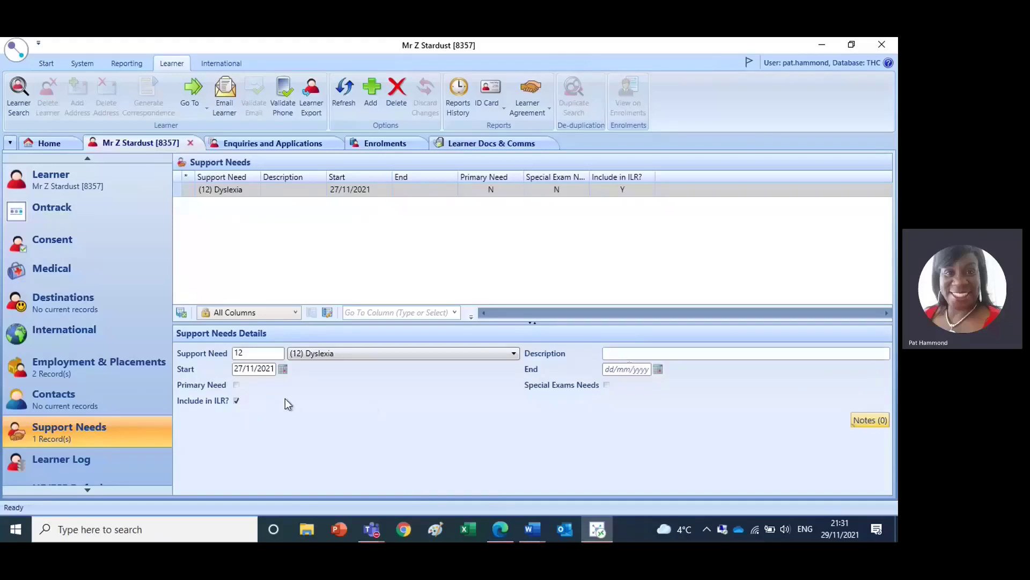
# - Save Dyslexia as the primary support need, then show the Employment & Placements records
pyautogui.click(237, 385)
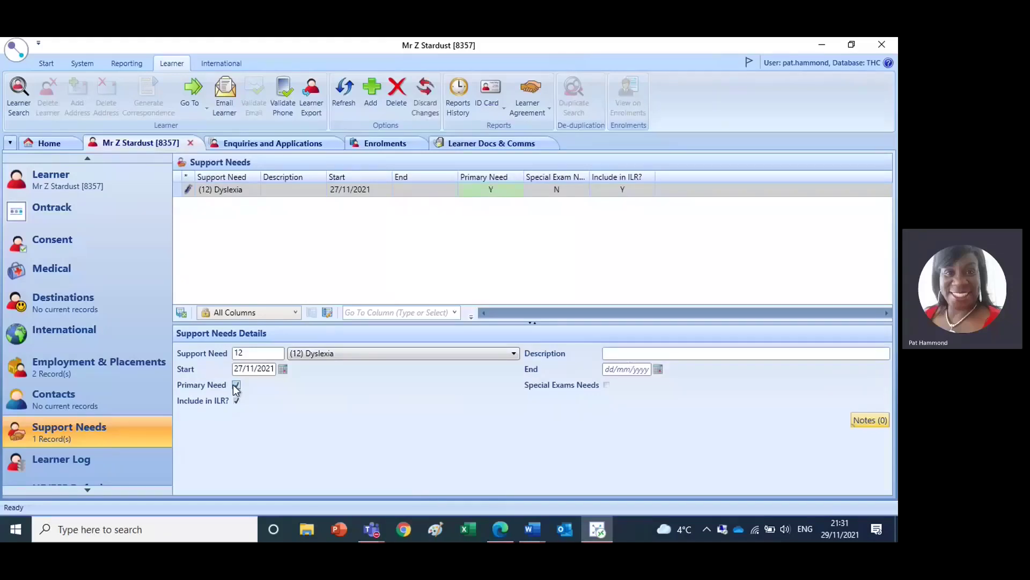
pyautogui.click(21, 50)
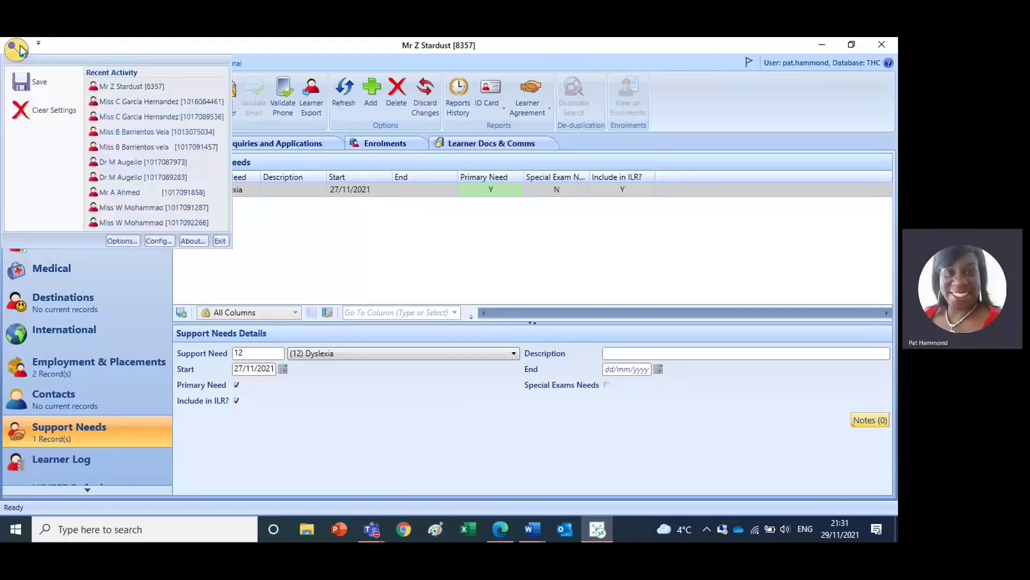
pyautogui.click(28, 81)
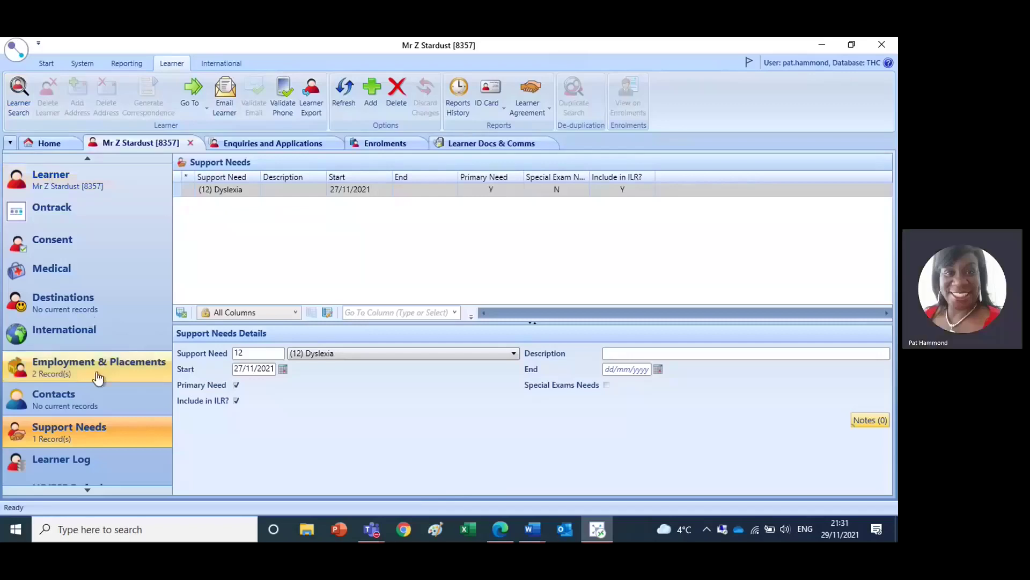
pyautogui.click(69, 370)
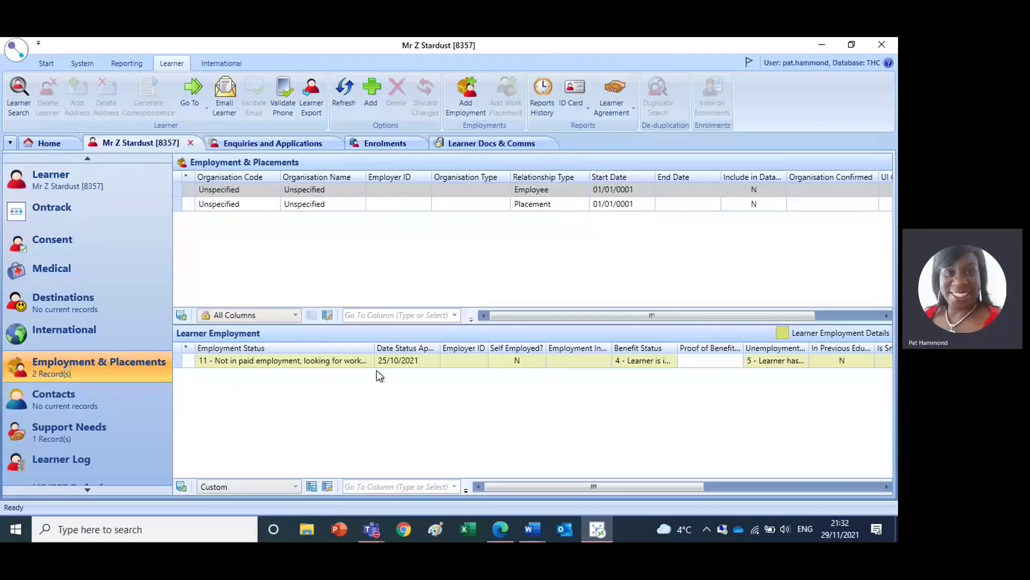
pyautogui.click(366, 359)
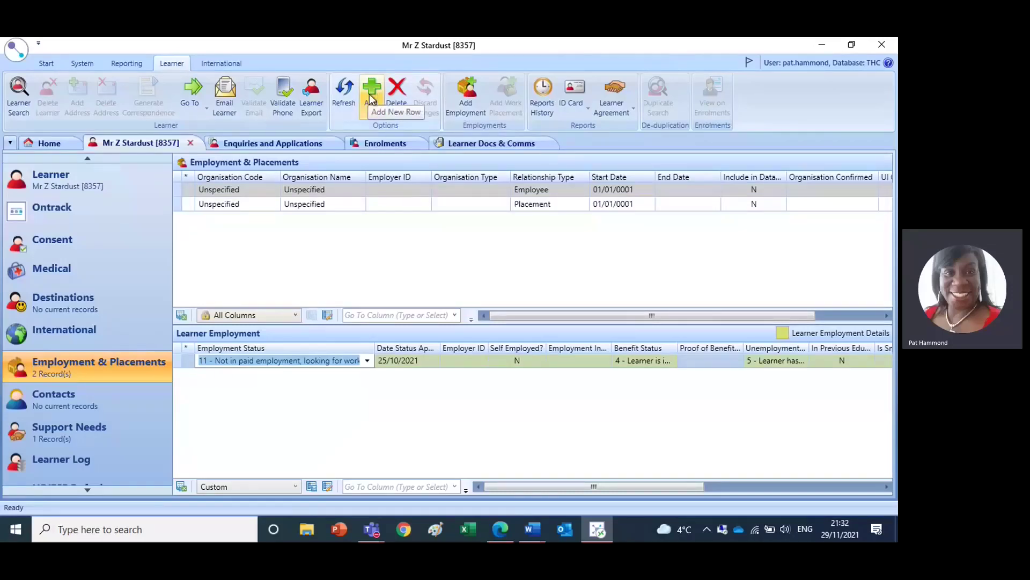
pyautogui.click(368, 361)
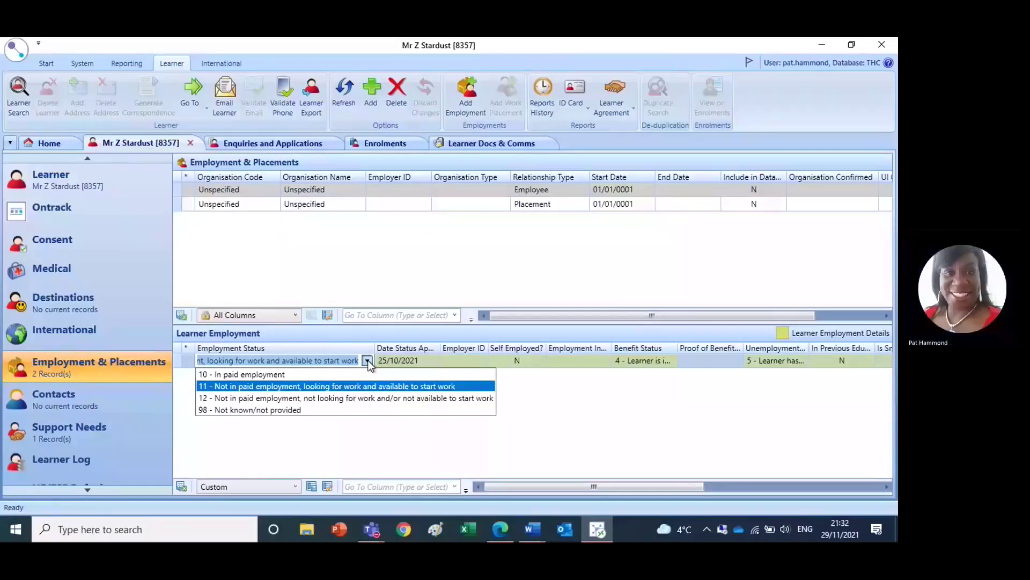
pyautogui.click(343, 387)
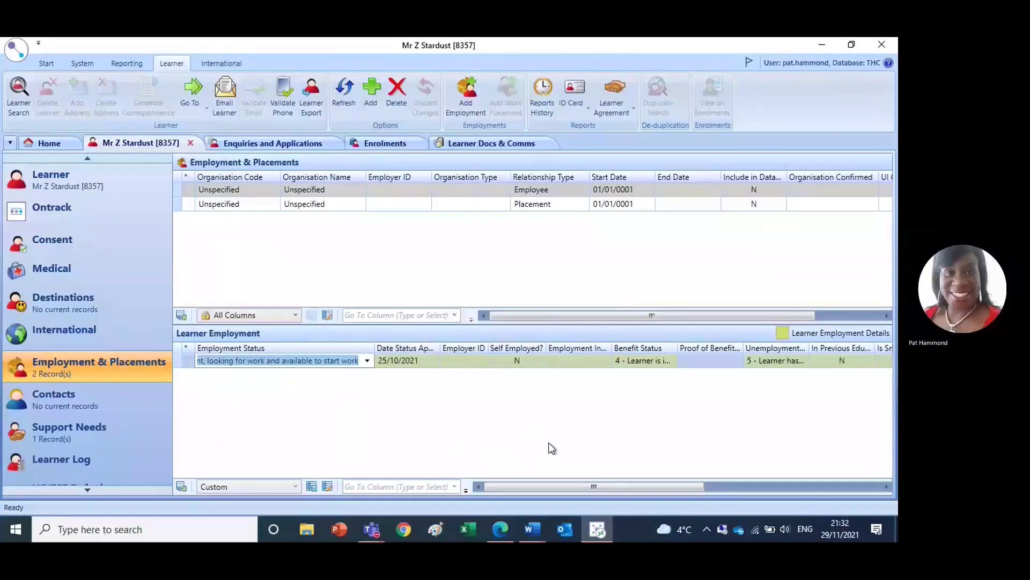
pyautogui.click(662, 358)
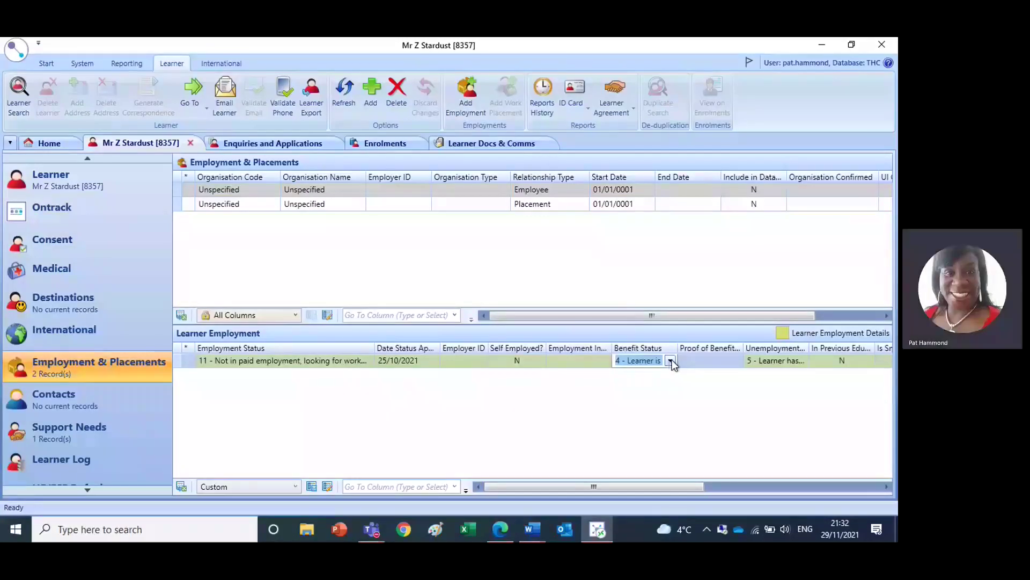
pyautogui.click(671, 361)
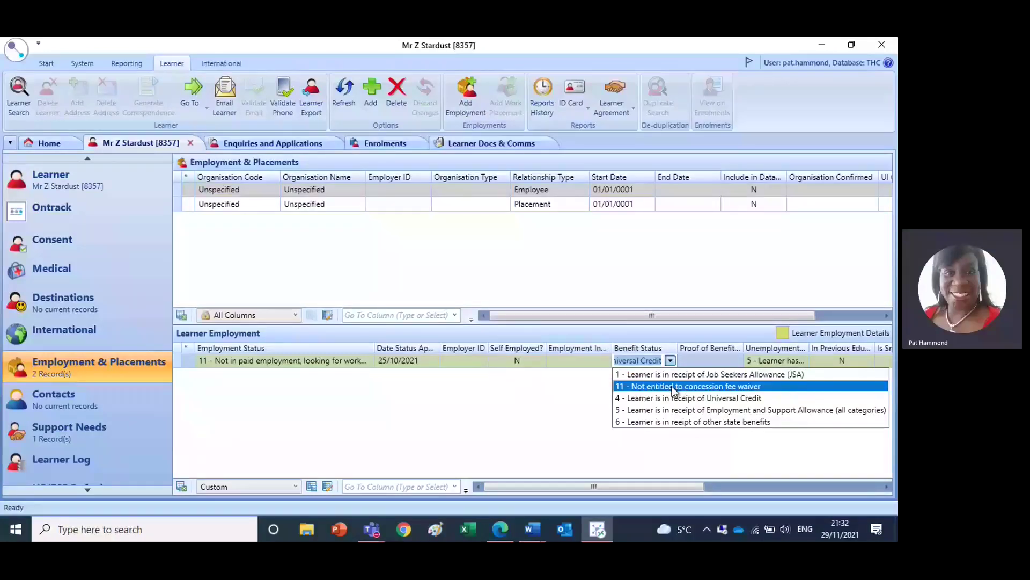
pyautogui.click(484, 450)
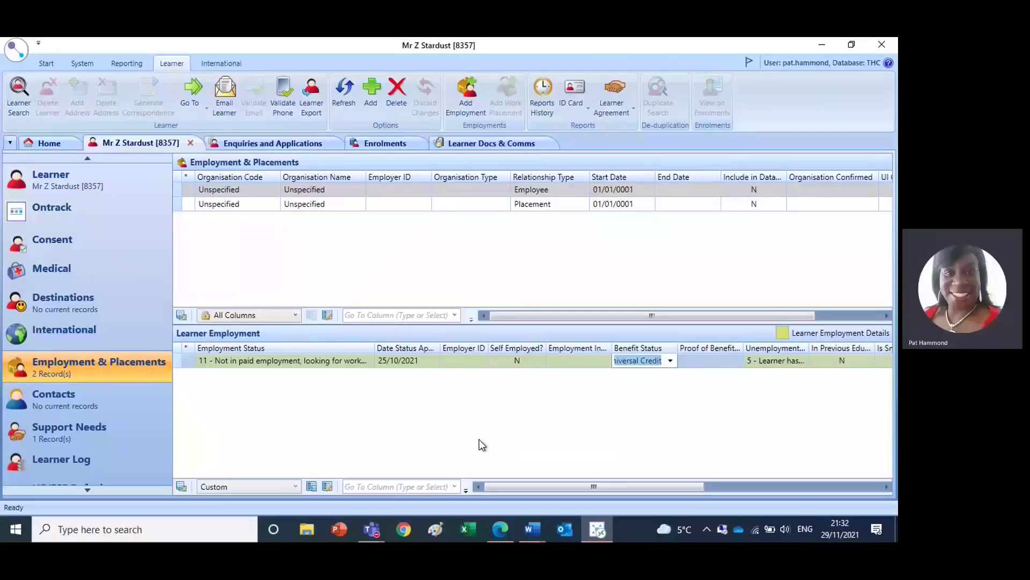
pyautogui.click(17, 51)
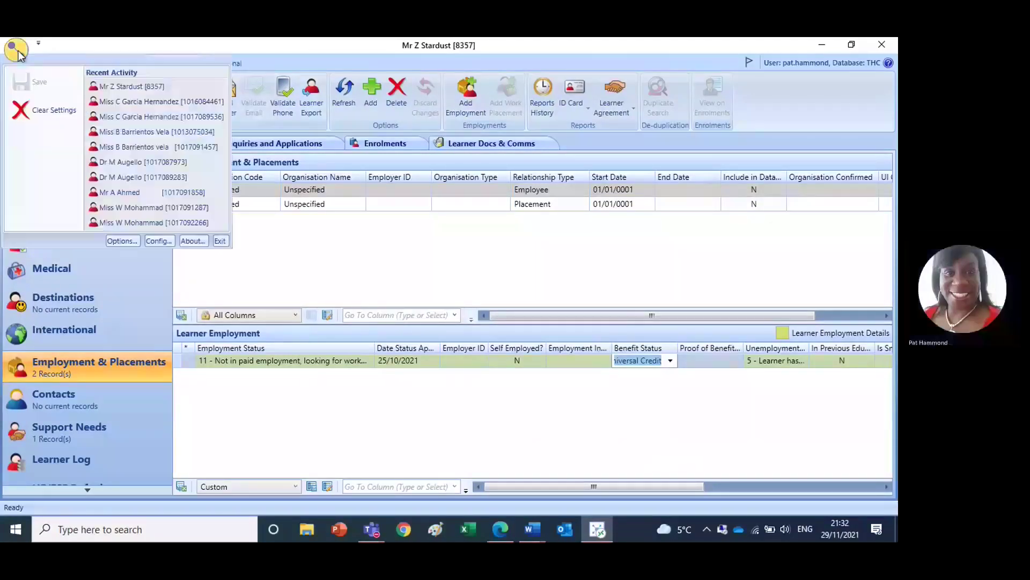
pyautogui.click(400, 258)
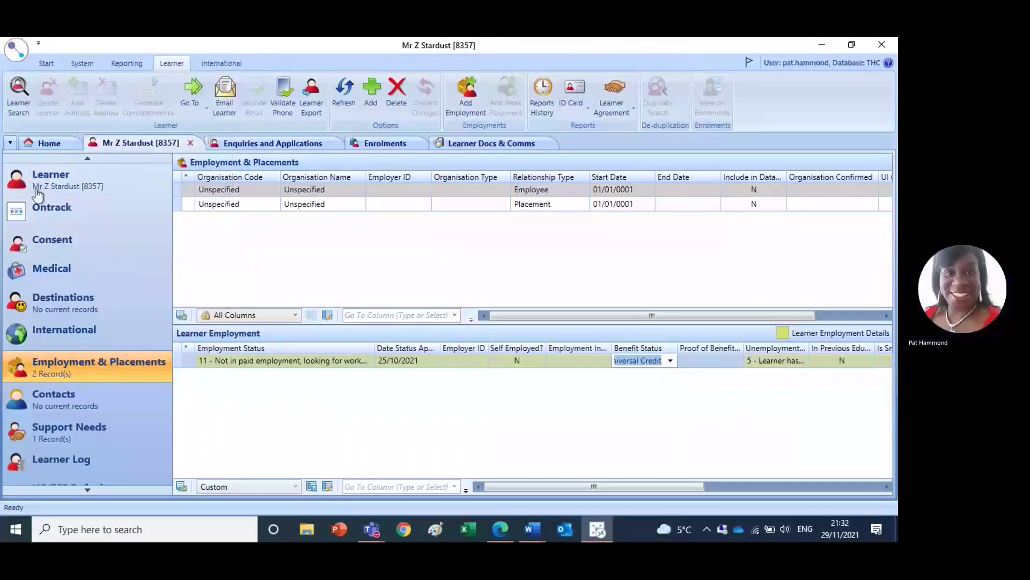
pyautogui.click(64, 185)
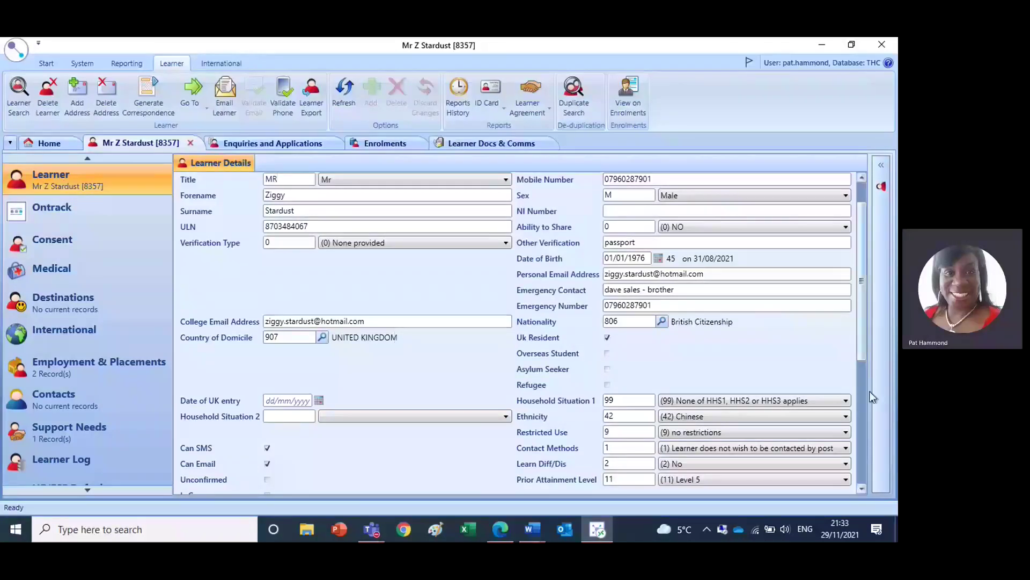
pyautogui.click(864, 471)
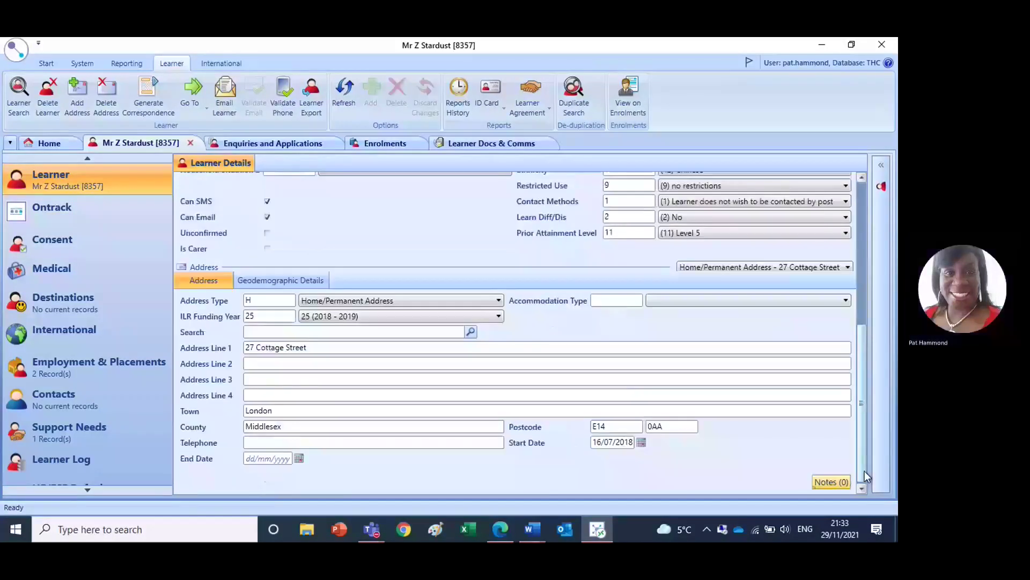
pyautogui.click(860, 200)
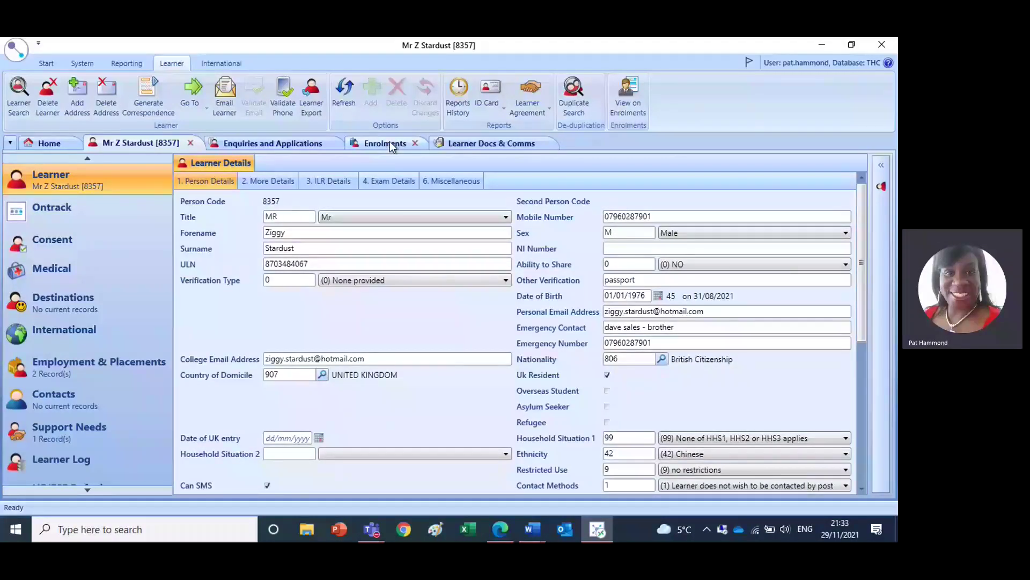
# - List the learner's enrolments: Y8579 with its Y8603 Reading and Y8604 Writing parts
pyautogui.click(390, 144)
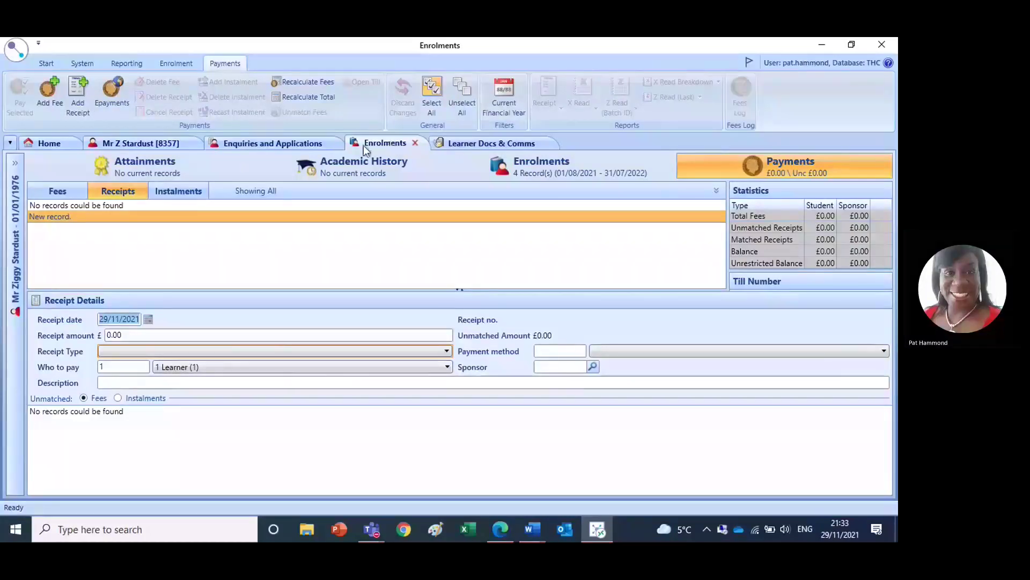
pyautogui.click(583, 173)
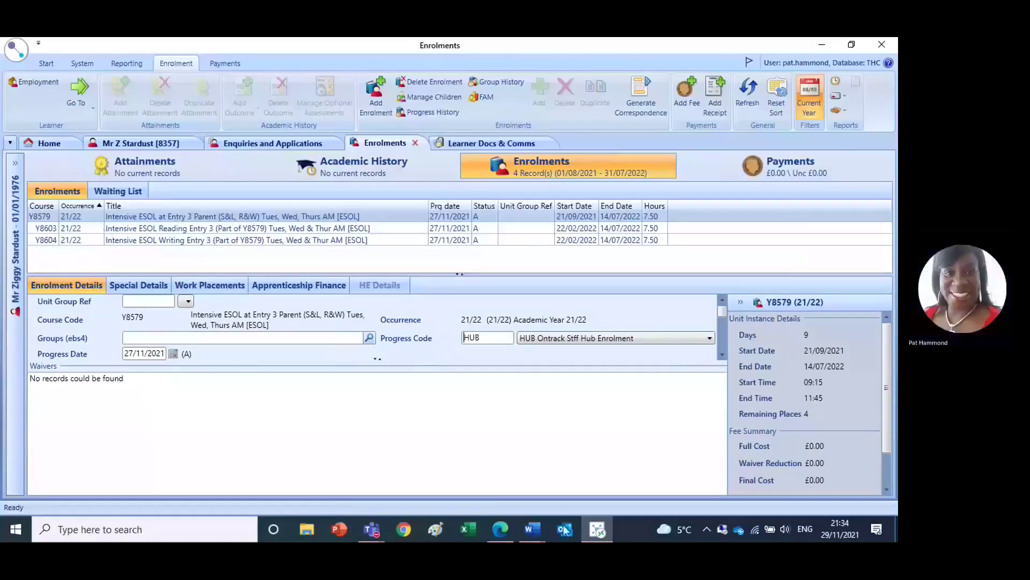
pyautogui.moveTo(500, 536)
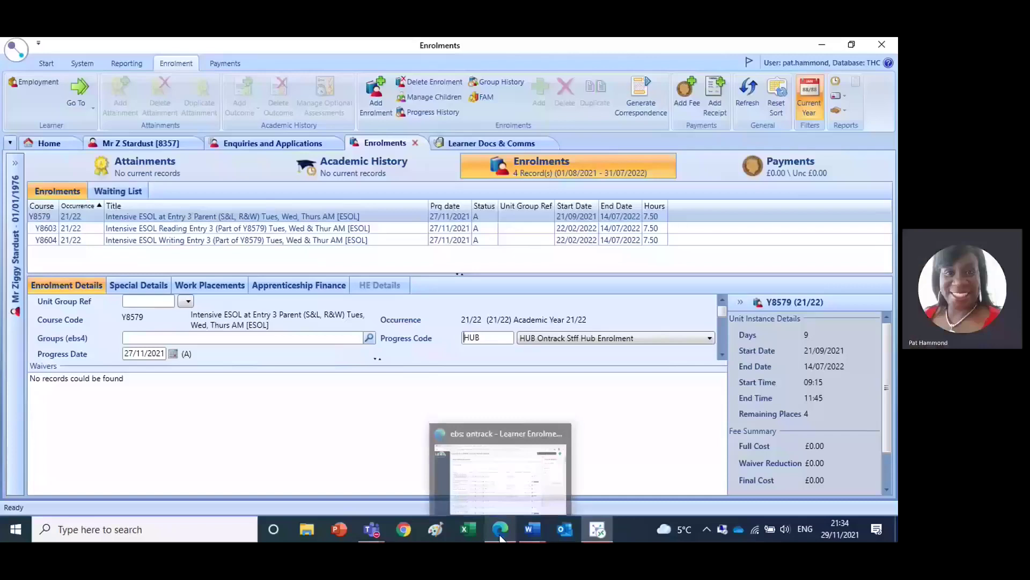
pyautogui.click(478, 491)
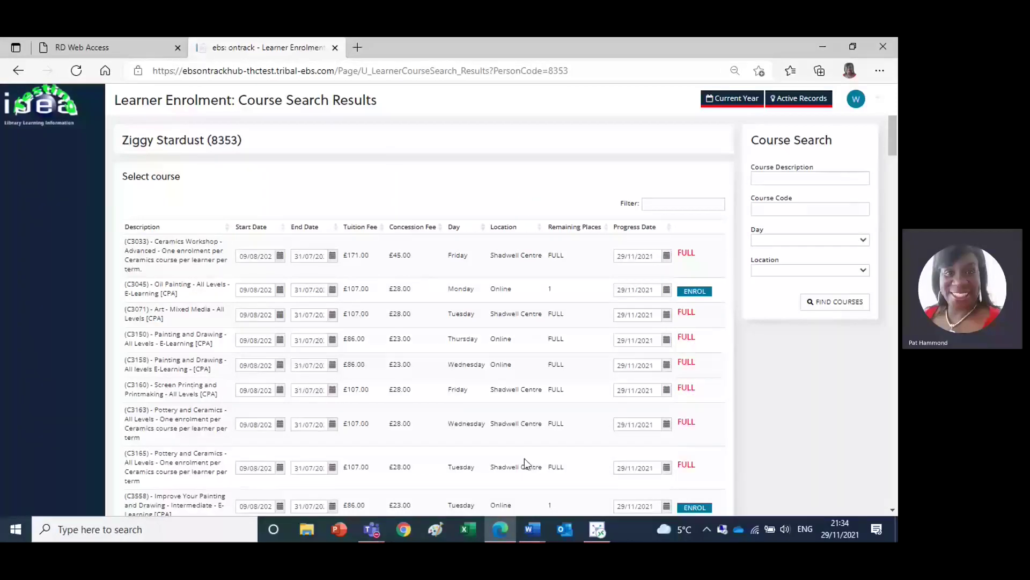
pyautogui.click(600, 533)
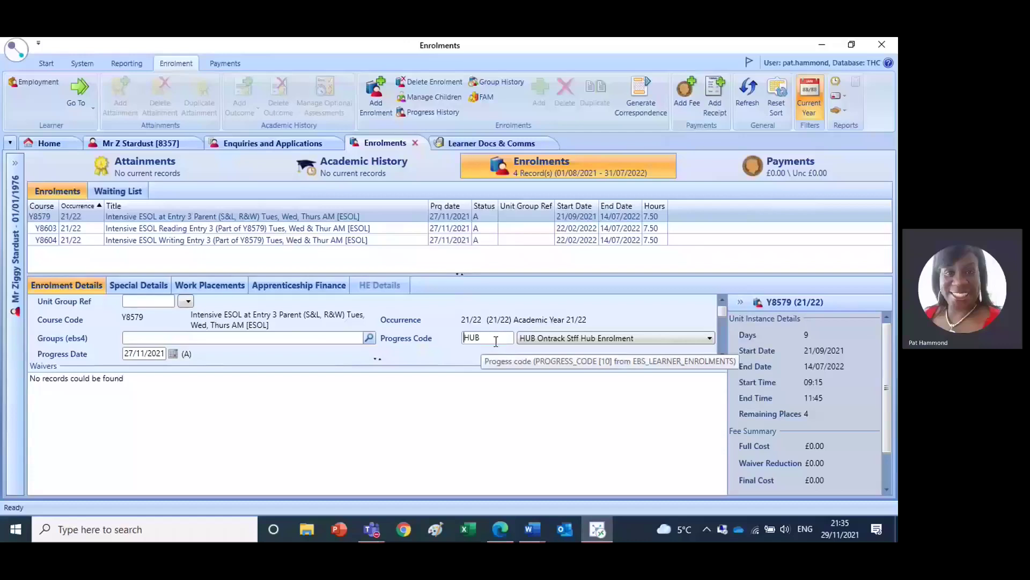
# - Change the Y8579 enrolment's progress code to ENR Enrolled and save it
pyautogui.click(710, 339)
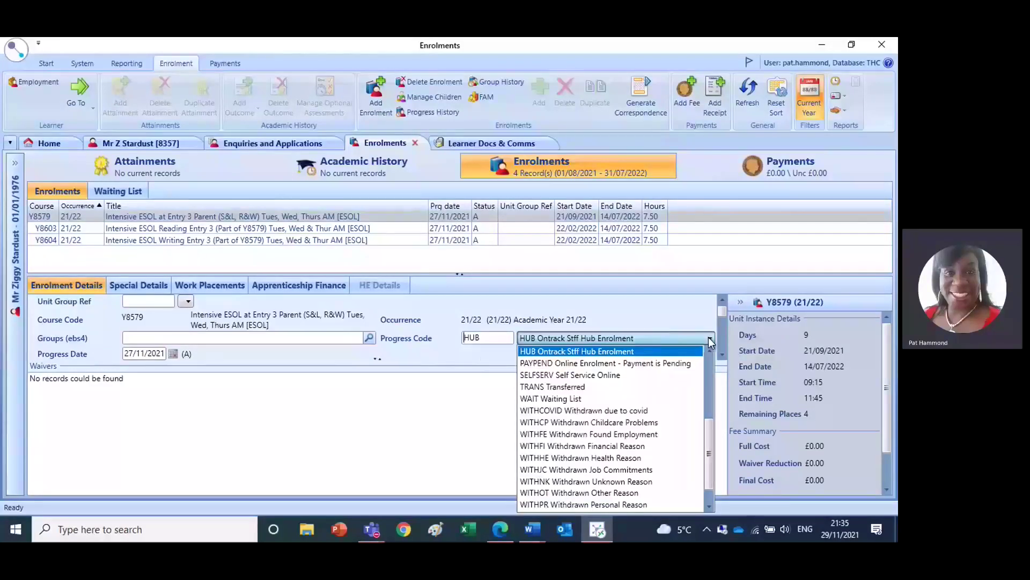
pyautogui.click(712, 347)
pyautogui.click(712, 348)
pyautogui.click(712, 347)
pyautogui.click(712, 347)
pyautogui.click(712, 348)
pyautogui.click(545, 387)
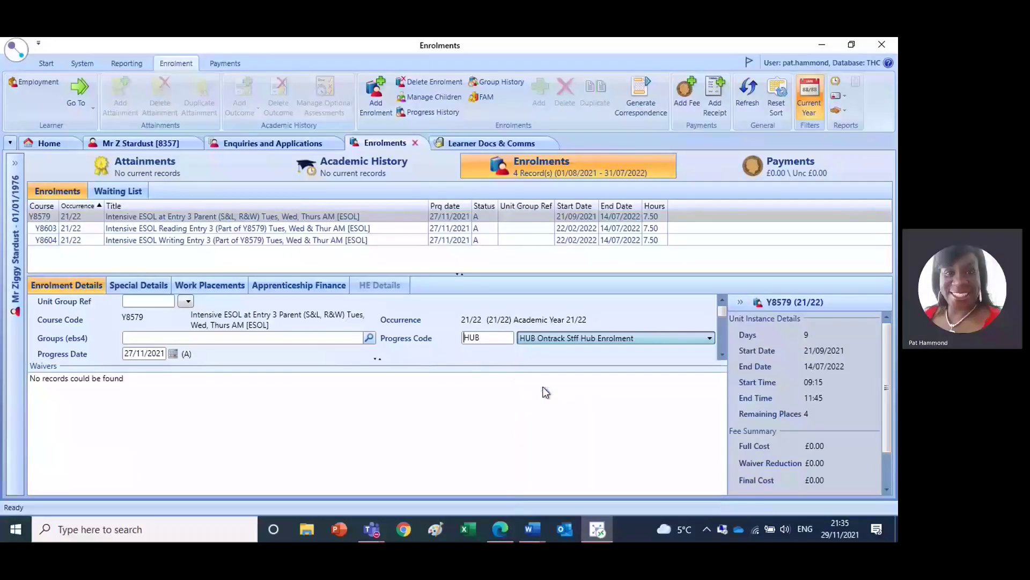
pyautogui.click(12, 47)
pyautogui.click(31, 85)
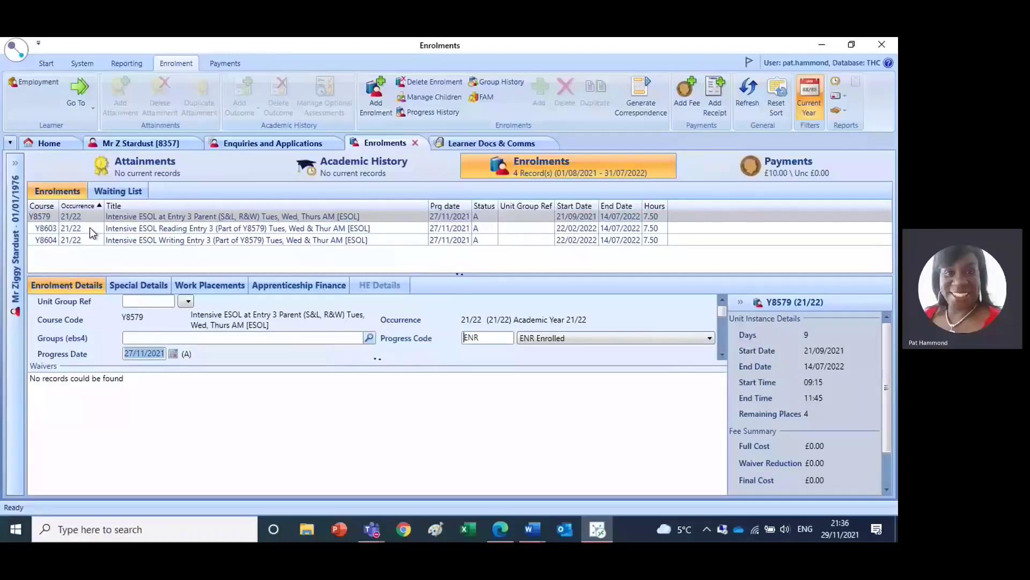
# - On Y8603, scroll the Waivers grid to Universal Credit (9) and set its Att. to Y
pyautogui.click(89, 227)
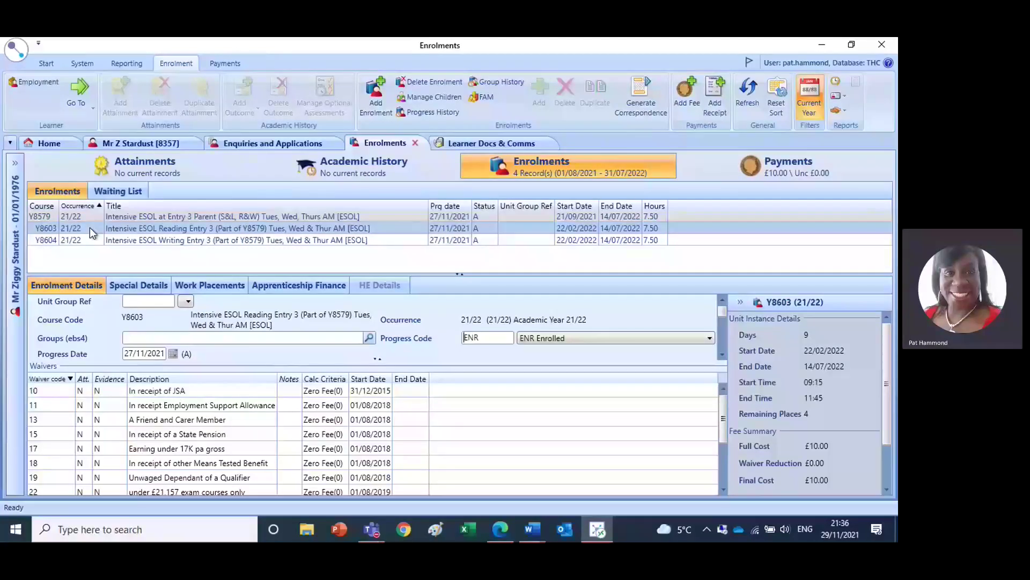
pyautogui.click(723, 489)
pyautogui.click(723, 489)
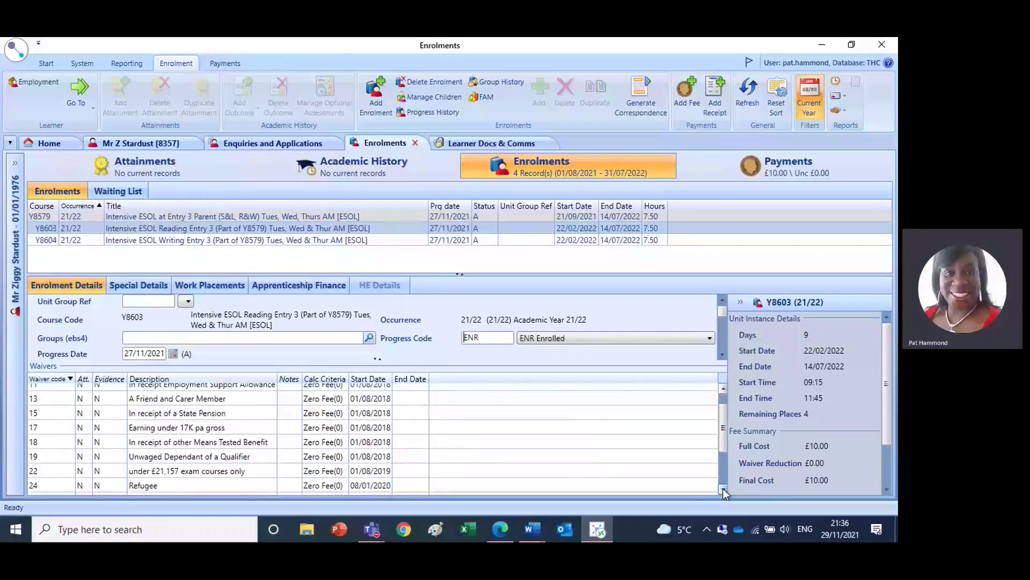
pyautogui.click(723, 488)
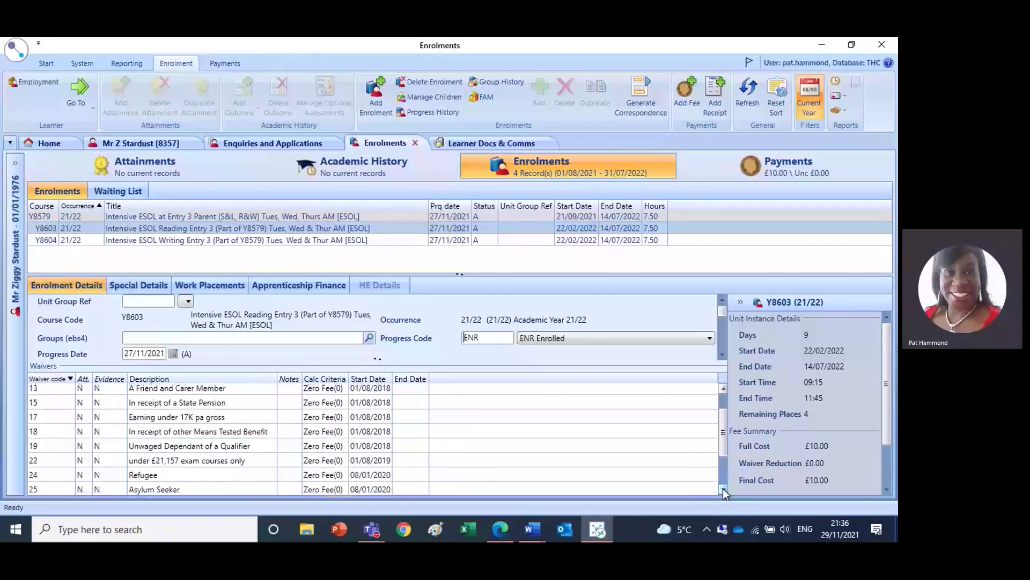
pyautogui.click(723, 488)
pyautogui.click(723, 489)
pyautogui.click(723, 488)
pyautogui.click(723, 488)
pyautogui.click(723, 489)
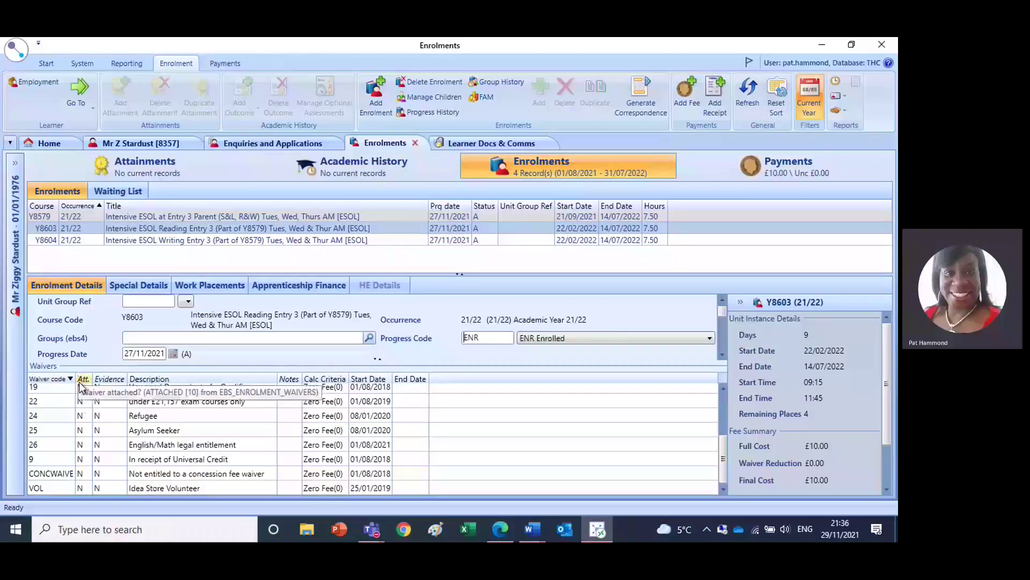
pyautogui.click(80, 459)
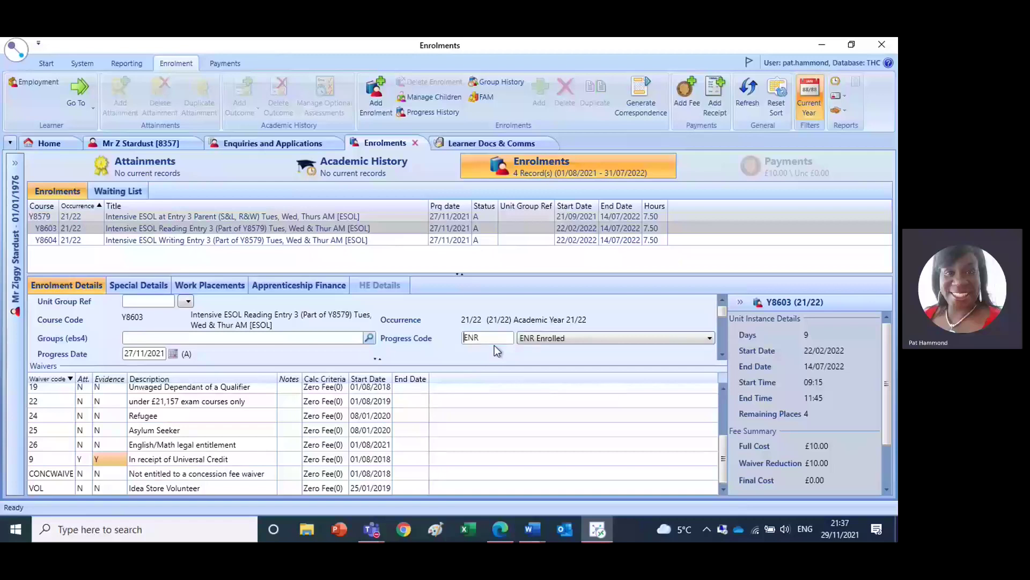
# - Save Y8603 and accept fee regeneration, bringing the Payments total to £0.00
pyautogui.click(17, 55)
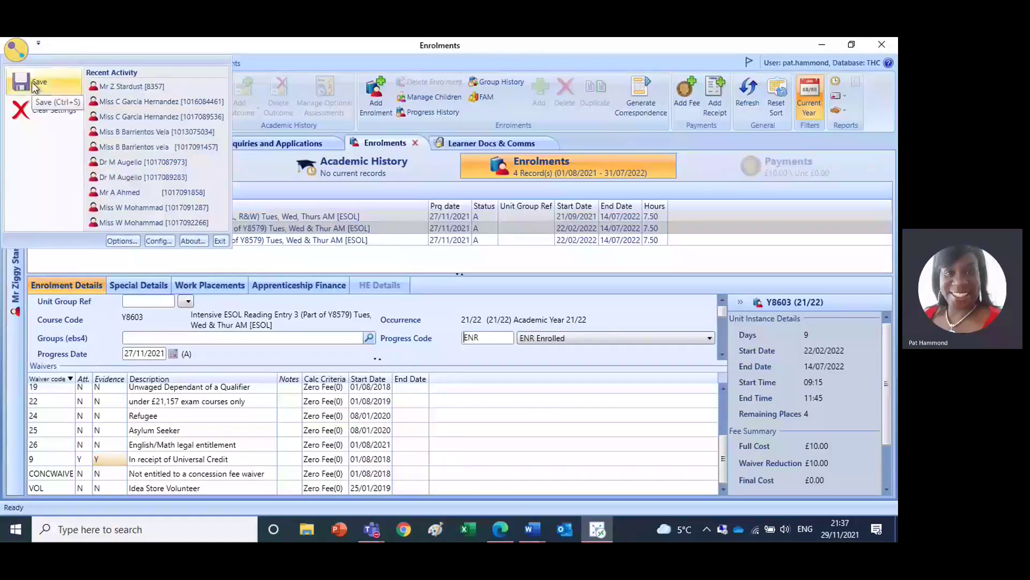
pyautogui.click(31, 82)
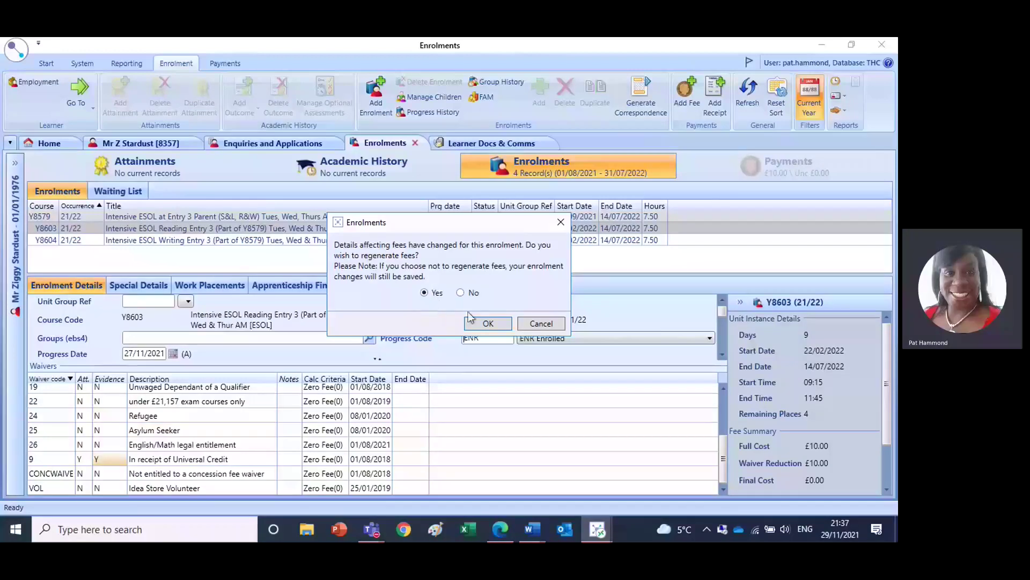
pyautogui.click(489, 324)
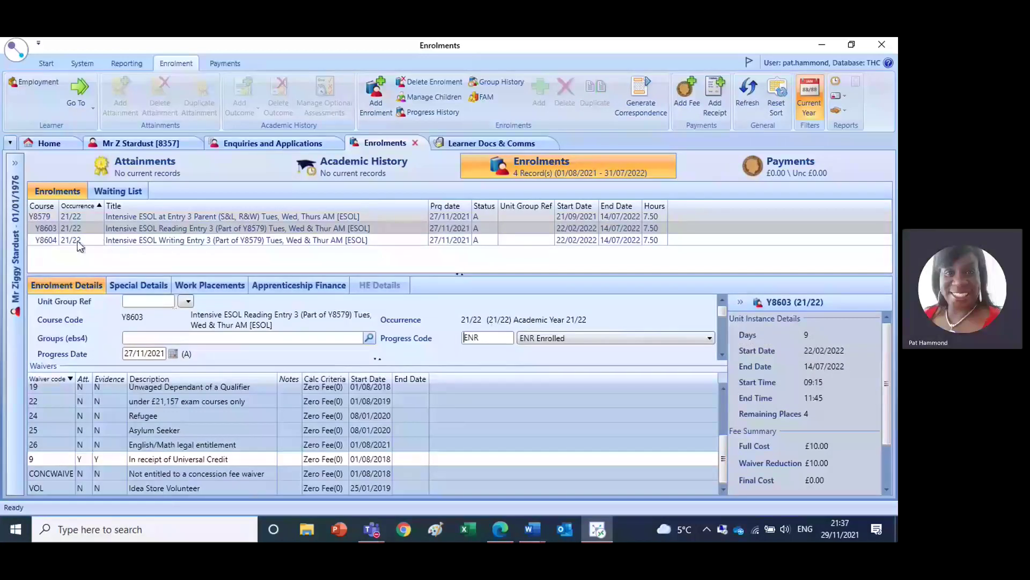
# - Flag Y8604's Universal Credit waiver (9), save, and regenerate fees to a £0.00 final cost
pyautogui.click(45, 240)
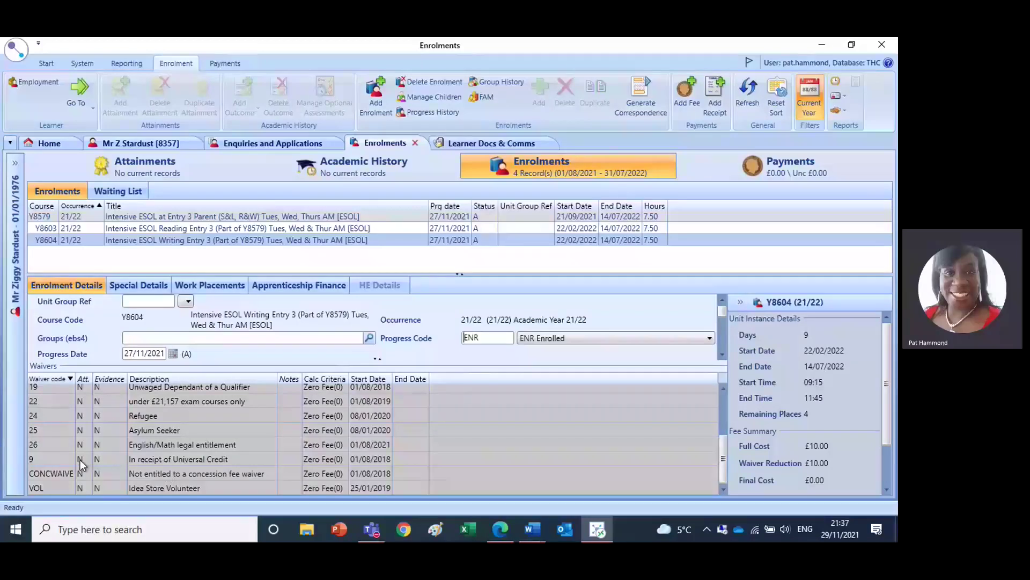
pyautogui.click(80, 460)
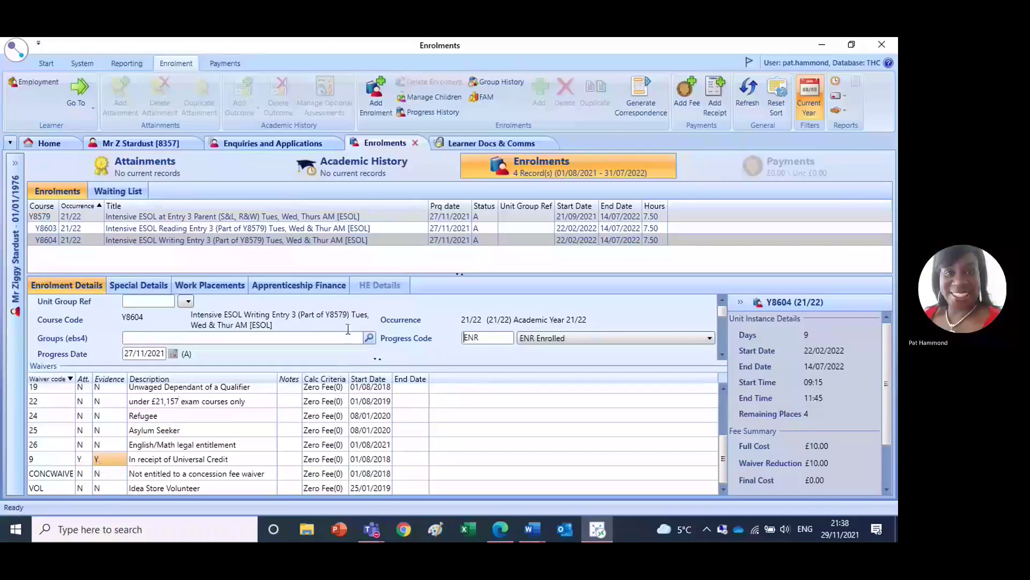
pyautogui.click(15, 48)
pyautogui.click(35, 82)
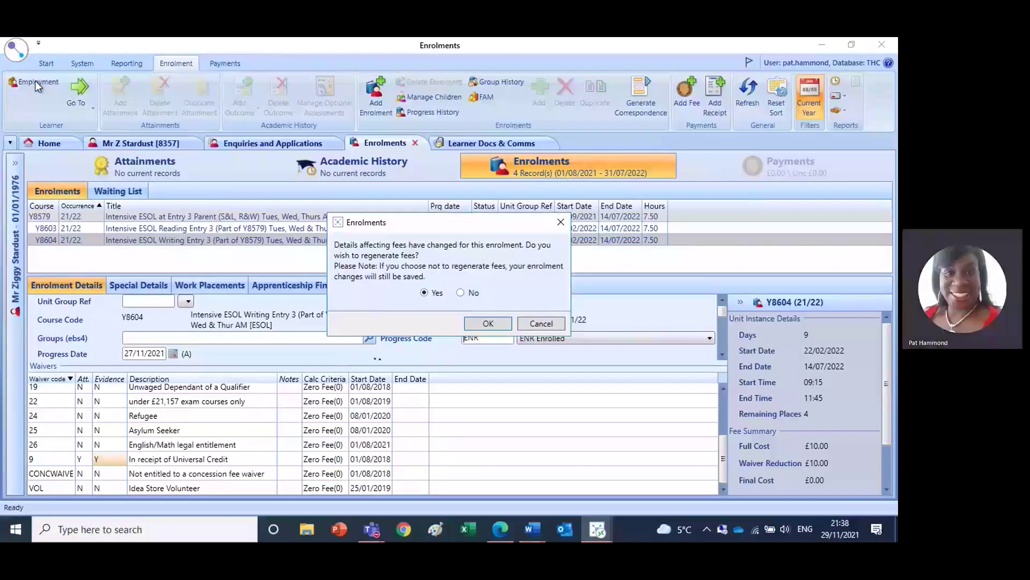
pyautogui.click(487, 323)
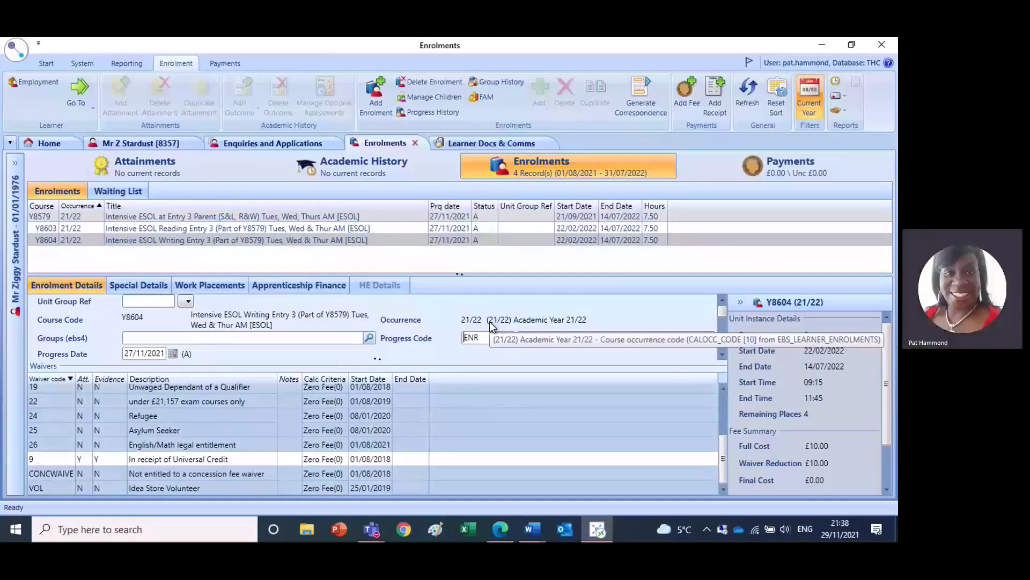
# - Show the Fees list with Y8603 and Y8604 concessionary and tuition lines, all £0.00
pyautogui.click(725, 176)
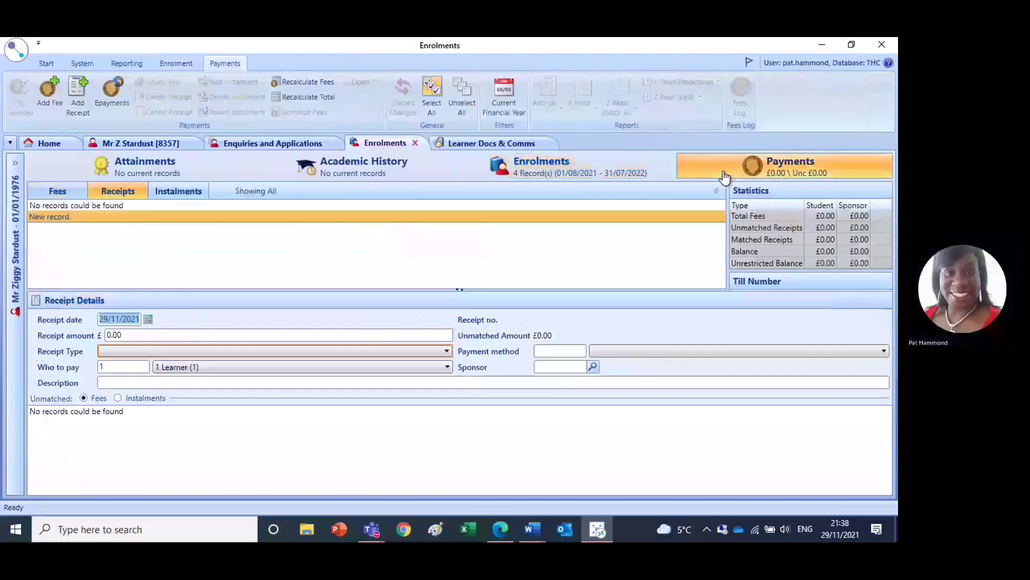
pyautogui.click(601, 173)
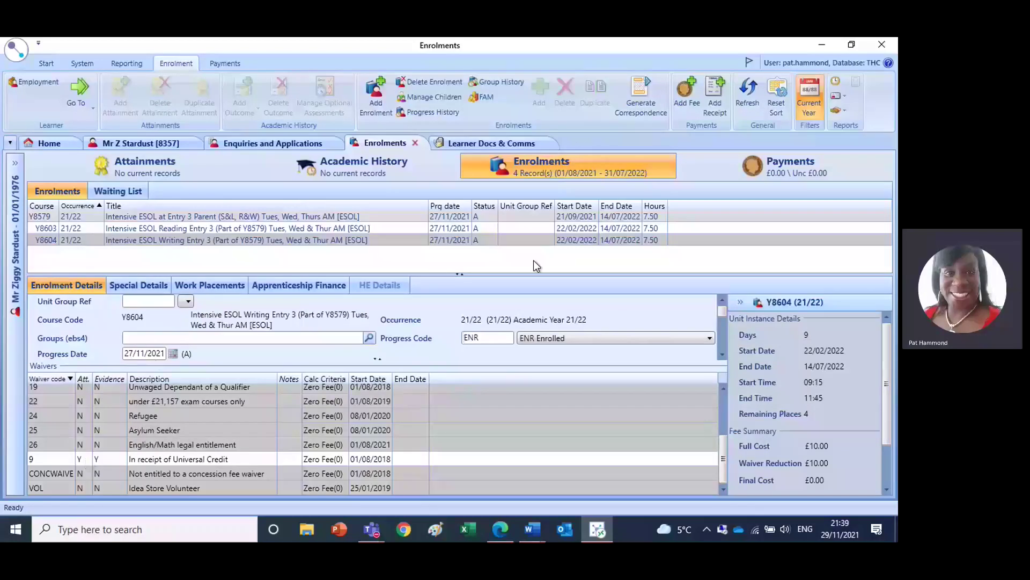
pyautogui.click(721, 173)
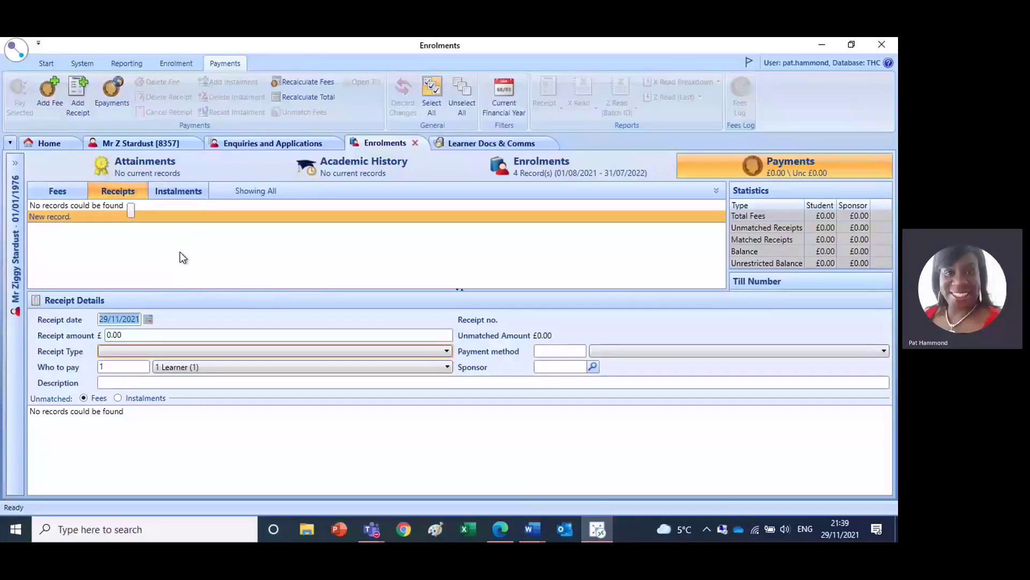
pyautogui.click(56, 192)
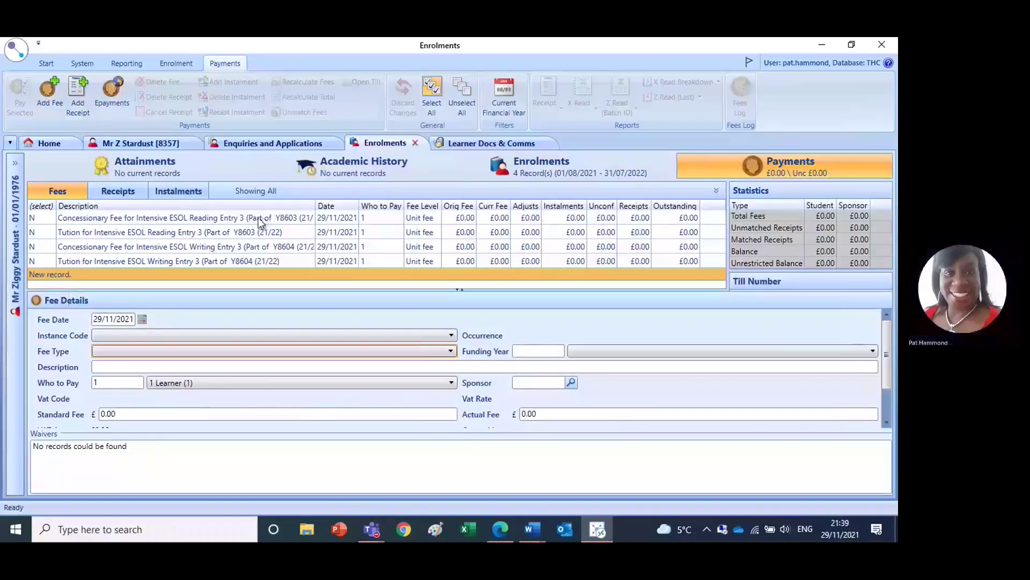
# - Pay the Y8603 and Y8604 concessionary fees, opening a £0.00 receipt dated 29/11/2021
pyautogui.click(32, 219)
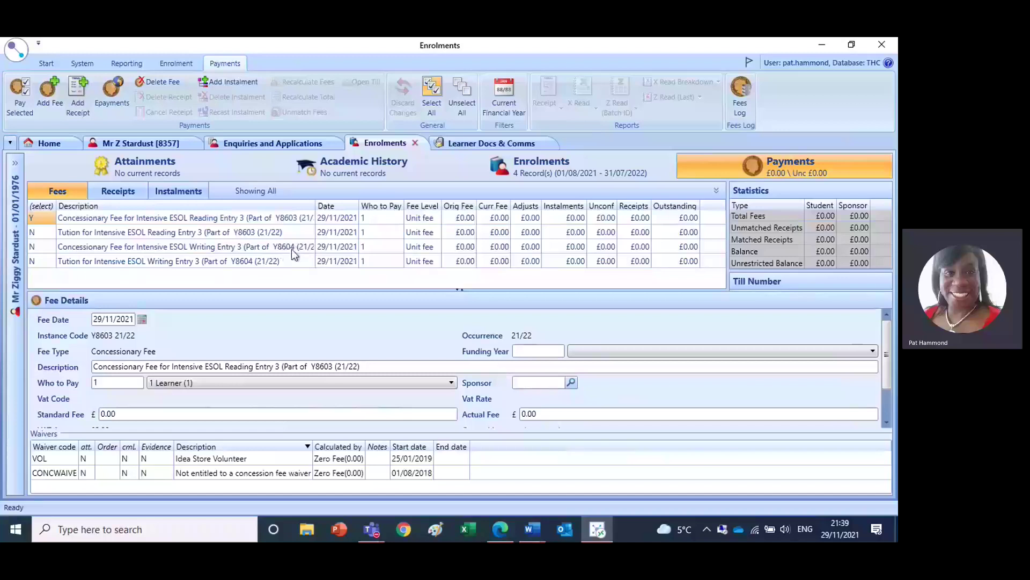
pyautogui.click(31, 250)
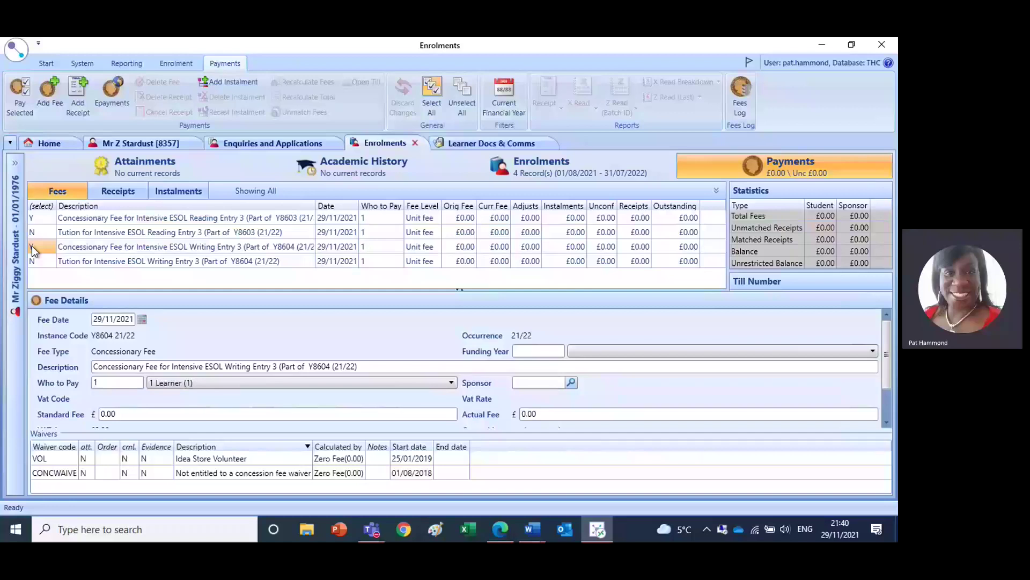
pyautogui.click(32, 247)
pyautogui.click(31, 246)
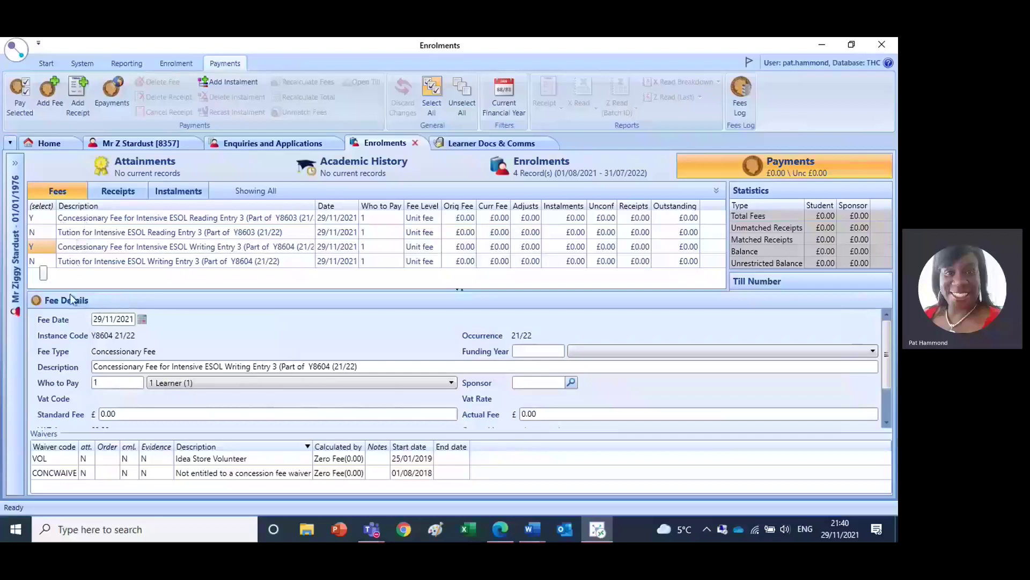
pyautogui.click(16, 95)
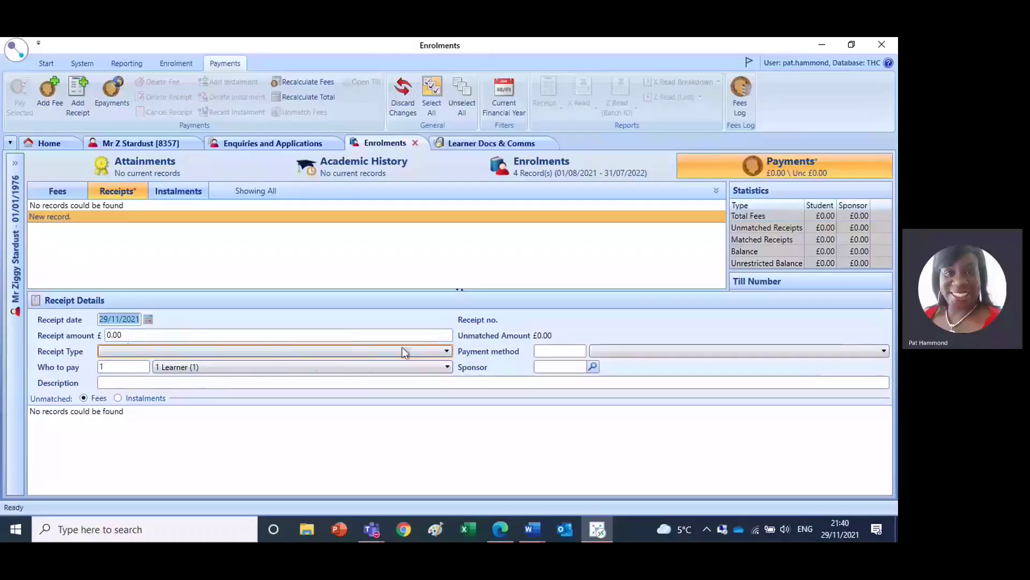
# - Set Receipt Type to P - Payment and add Y8603 and Y8604, a reference and 29/11/2021 to the description
pyautogui.click(445, 352)
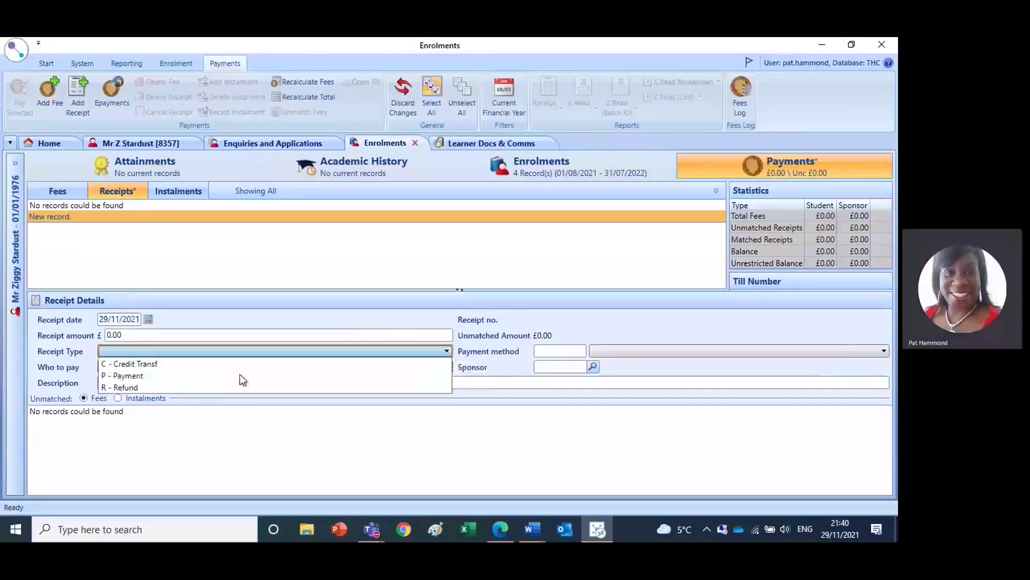
pyautogui.click(147, 377)
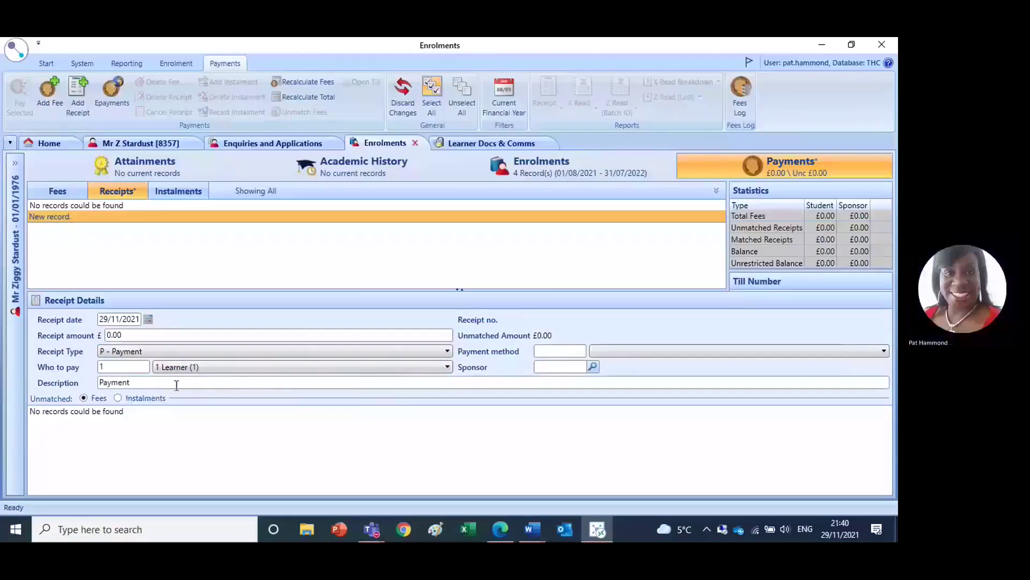
pyautogui.click(161, 382)
pyautogui.write('-')
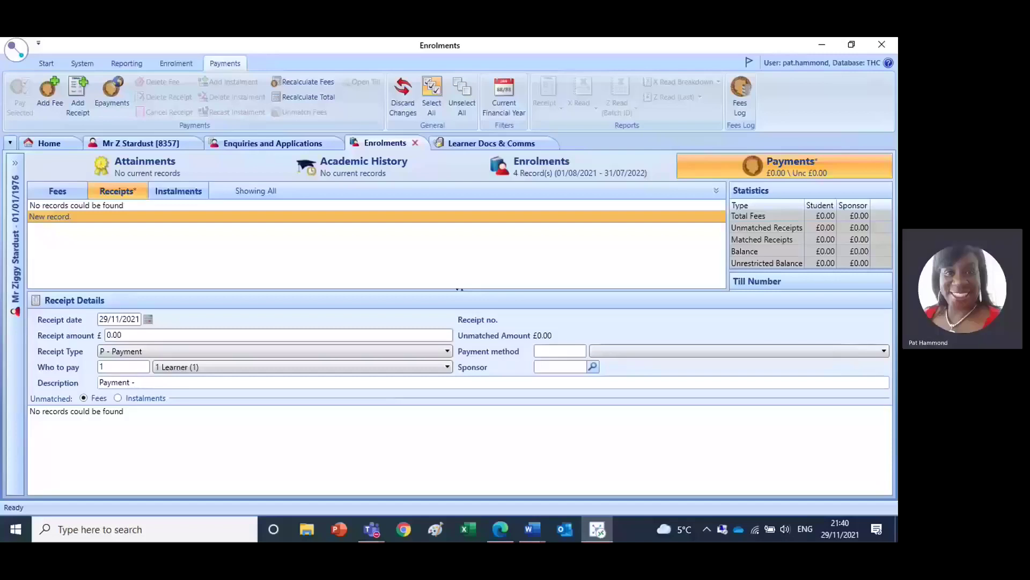
pyautogui.write(' Y8603 and Y8604 PH@MIS')
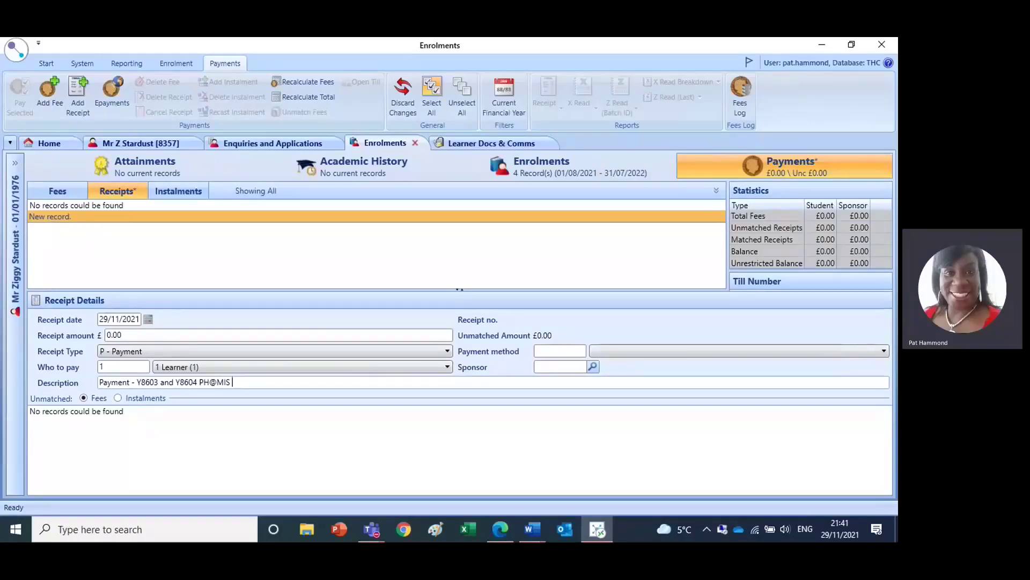
pyautogui.write('123456 29/11')
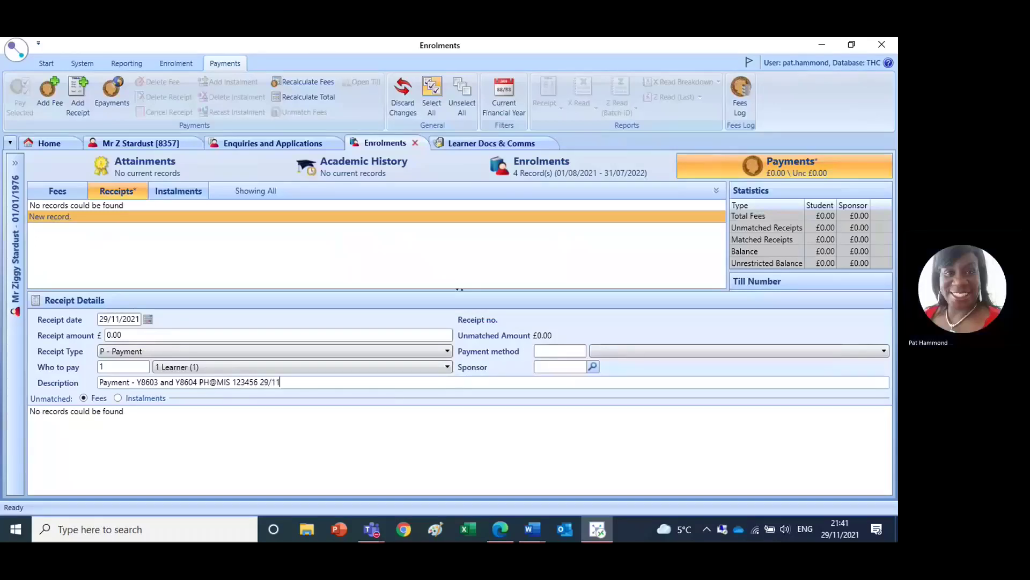
pyautogui.write('/2021')
# - Choose AIMS as the new receipt's payment method
pyautogui.click(615, 352)
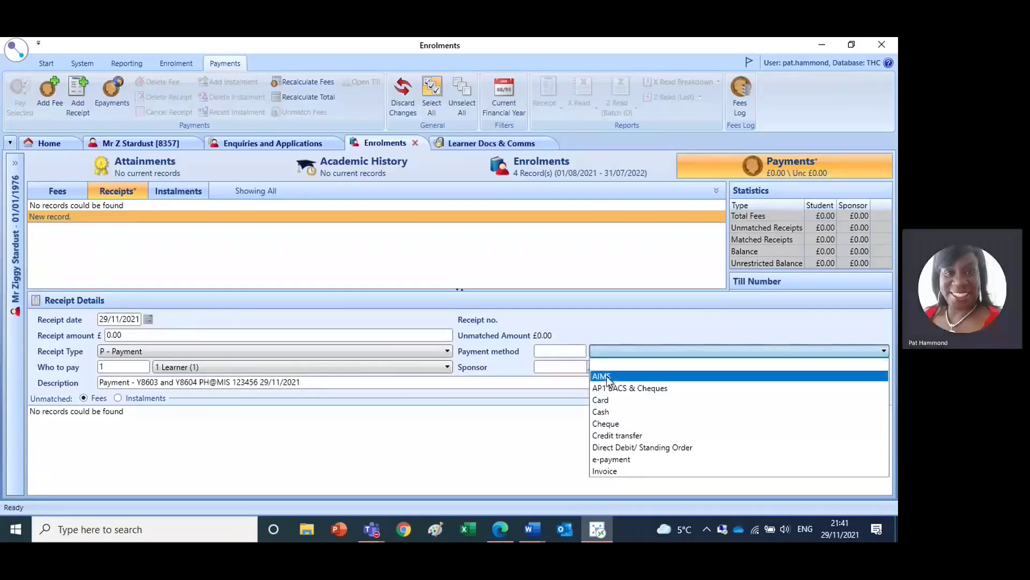
pyautogui.click(606, 376)
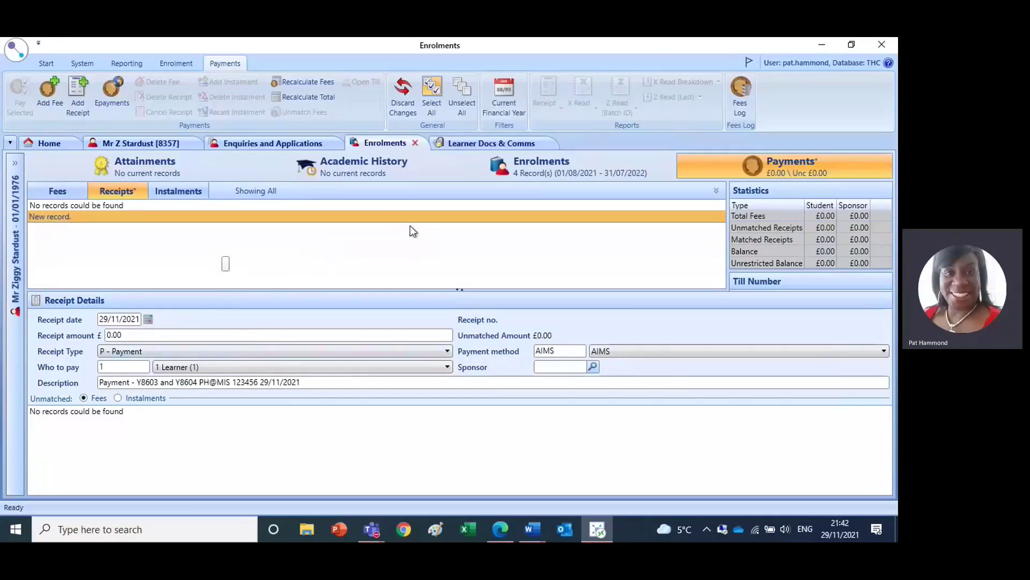
# - On the Fees tab, set the Y8604 and Y8603 concessionary fee rows to N, then return to Enrolments
pyautogui.click(55, 191)
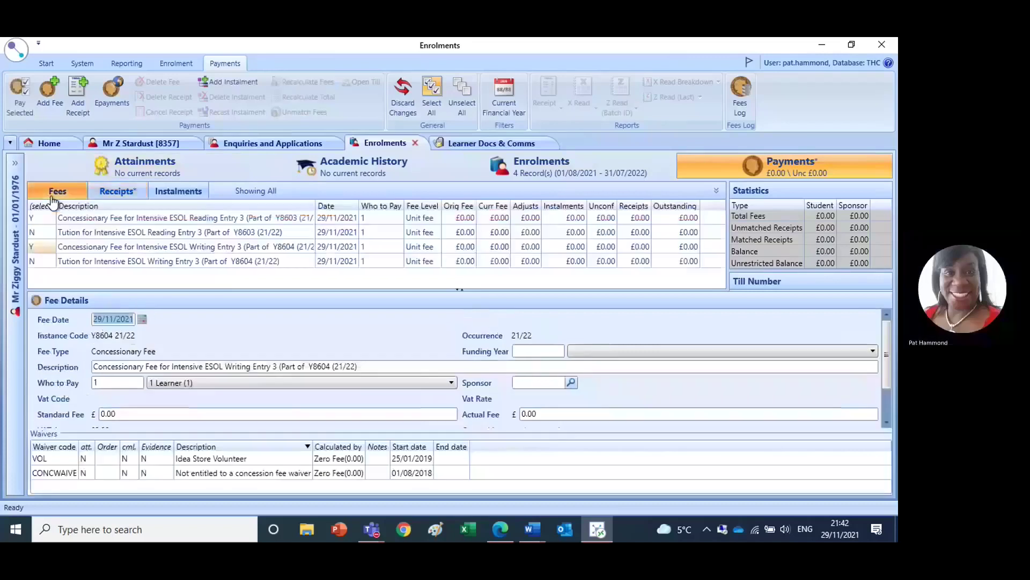
pyautogui.click(38, 247)
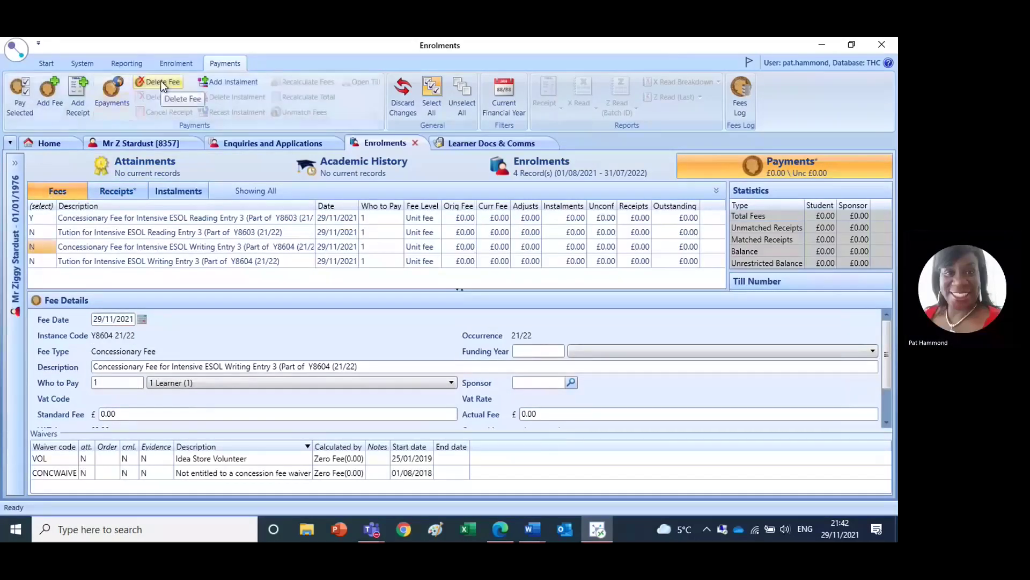
pyautogui.click(36, 217)
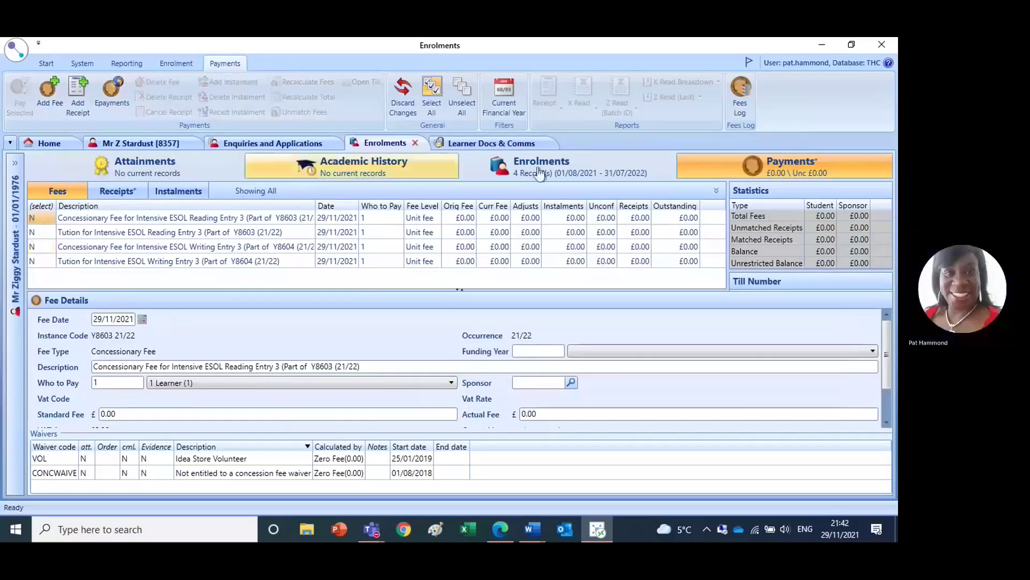
pyautogui.click(503, 179)
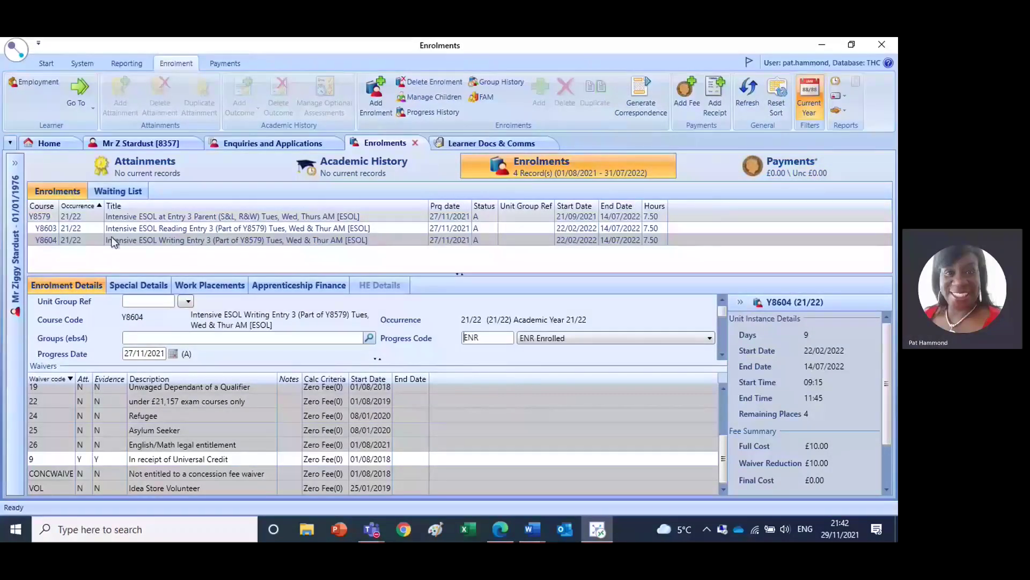
# - On the Y8603 Reading enrolment, turn off the Universal Credit waiver and apply CONCWAIVE
pyautogui.click(69, 229)
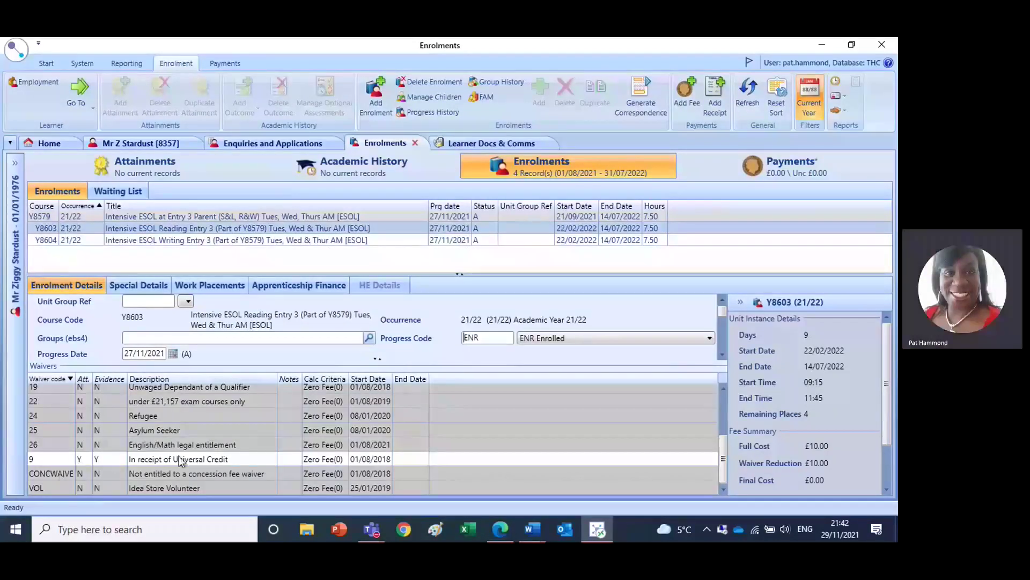
pyautogui.click(85, 459)
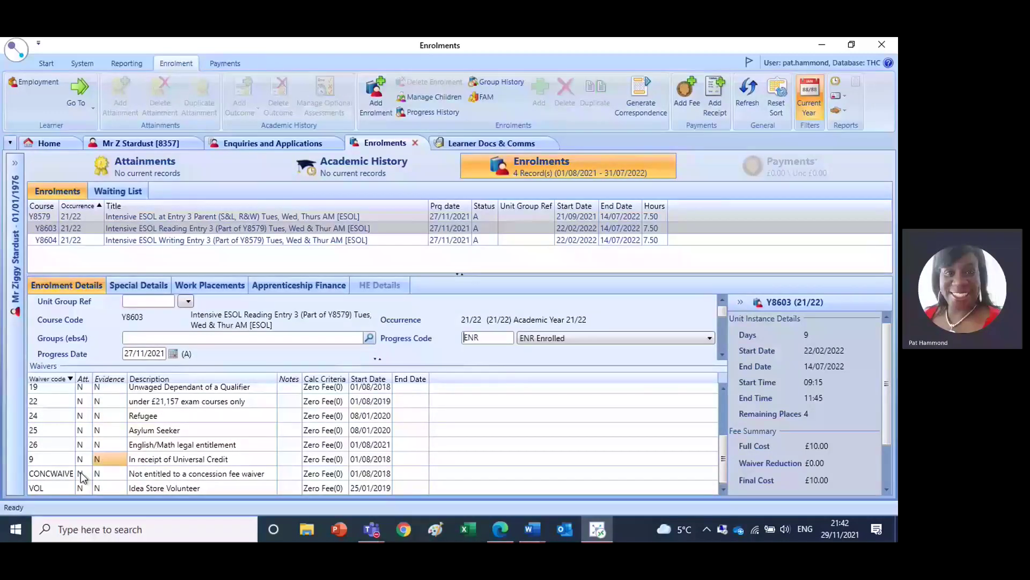
pyautogui.click(81, 474)
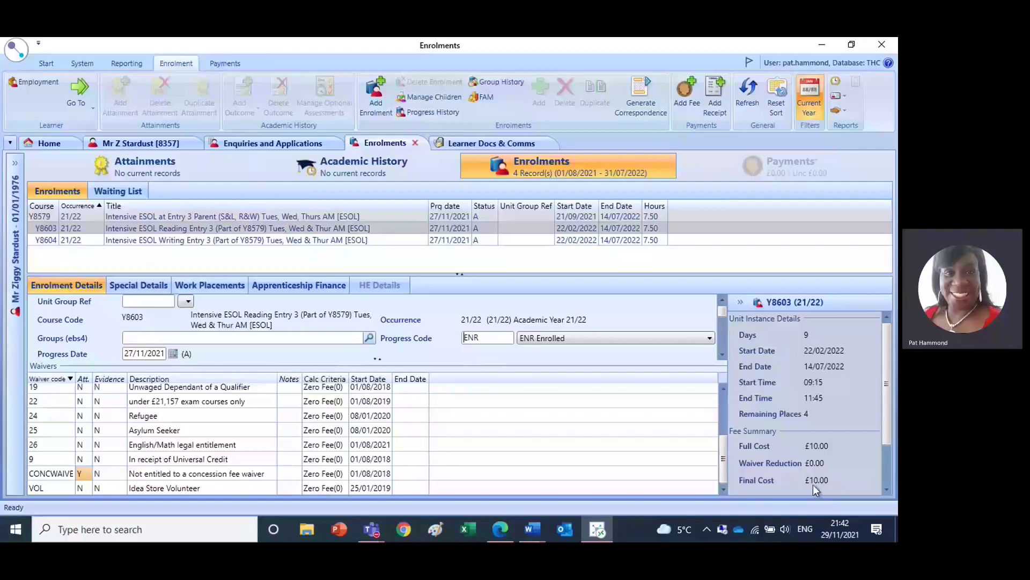
# - Save the Y8603 enrolment, confirming Yes to regenerate its fees
pyautogui.click(16, 50)
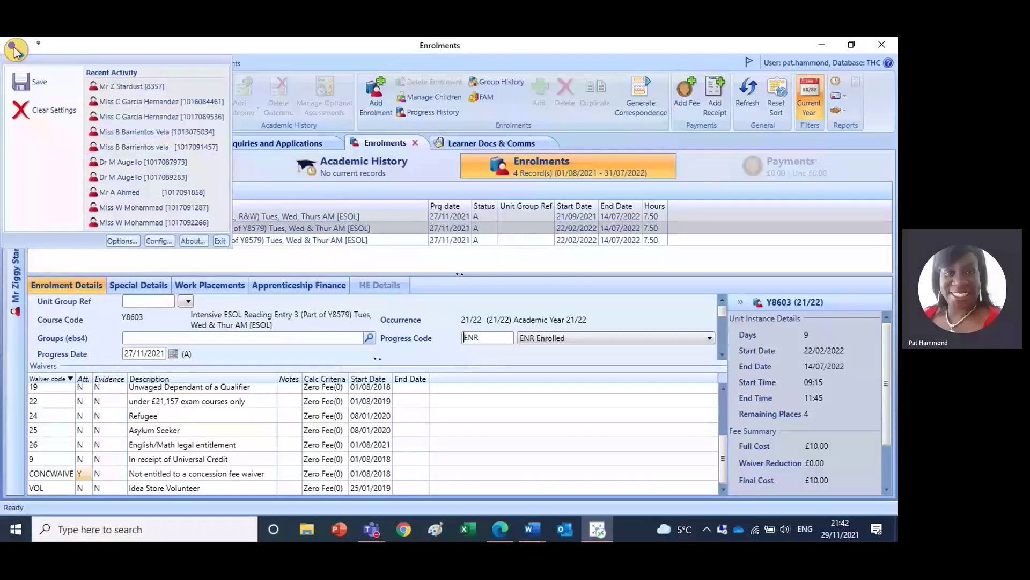
pyautogui.click(27, 77)
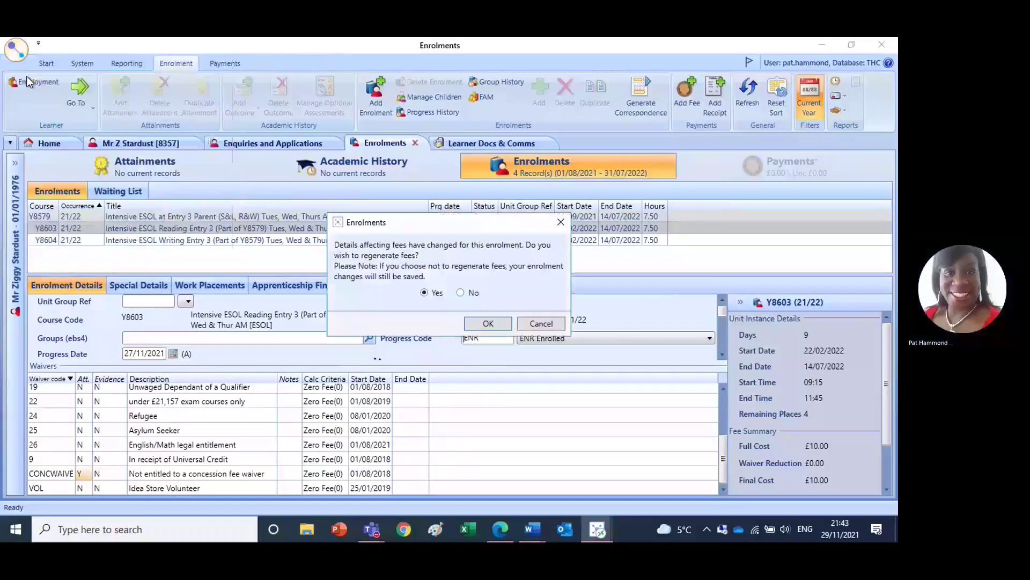
pyautogui.click(490, 324)
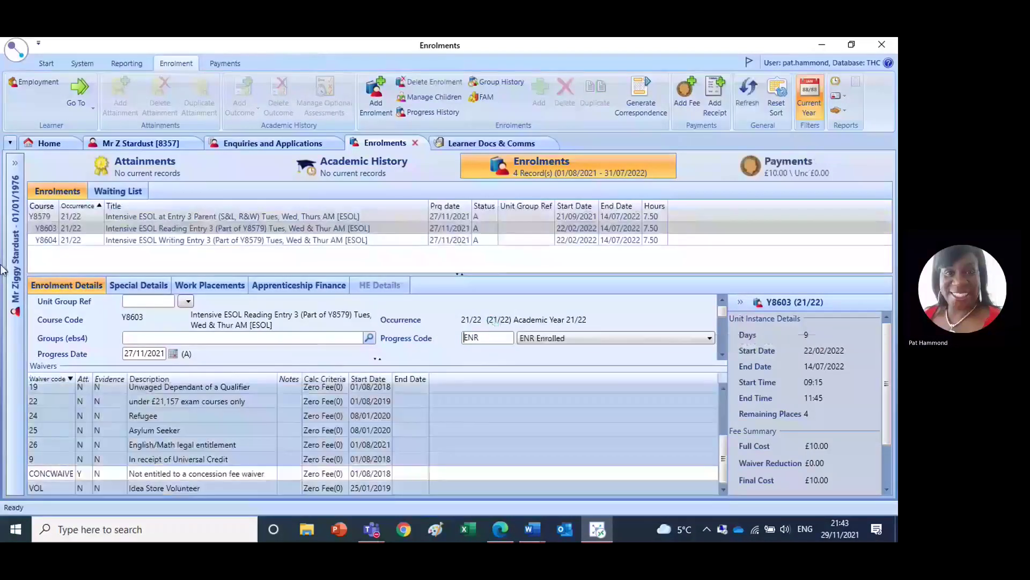
# - On Y8604 Writing, set the Universal Credit waiver's Att and Evidence to N and CONCWAIVE Att to Y
pyautogui.click(127, 241)
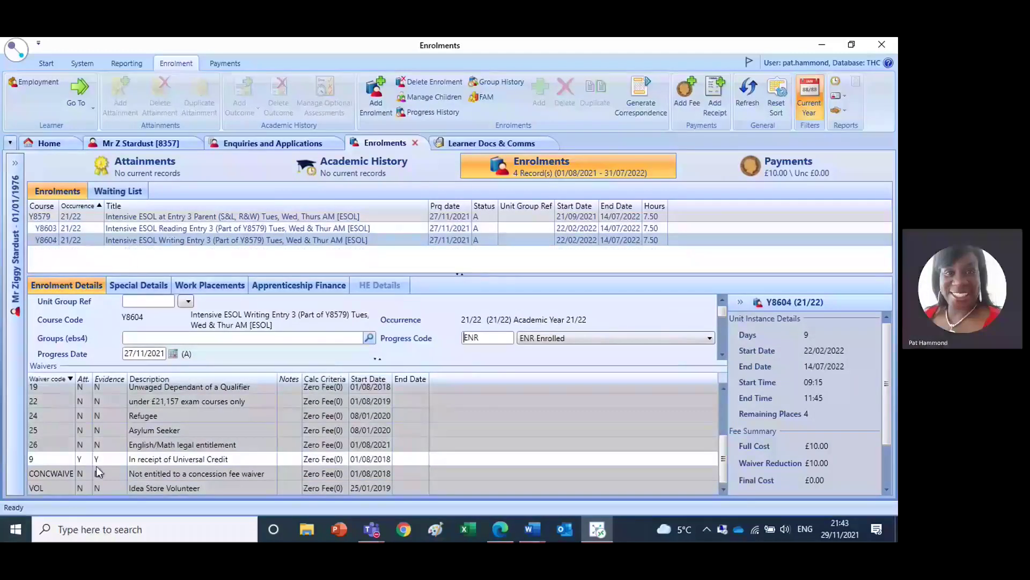
pyautogui.click(80, 460)
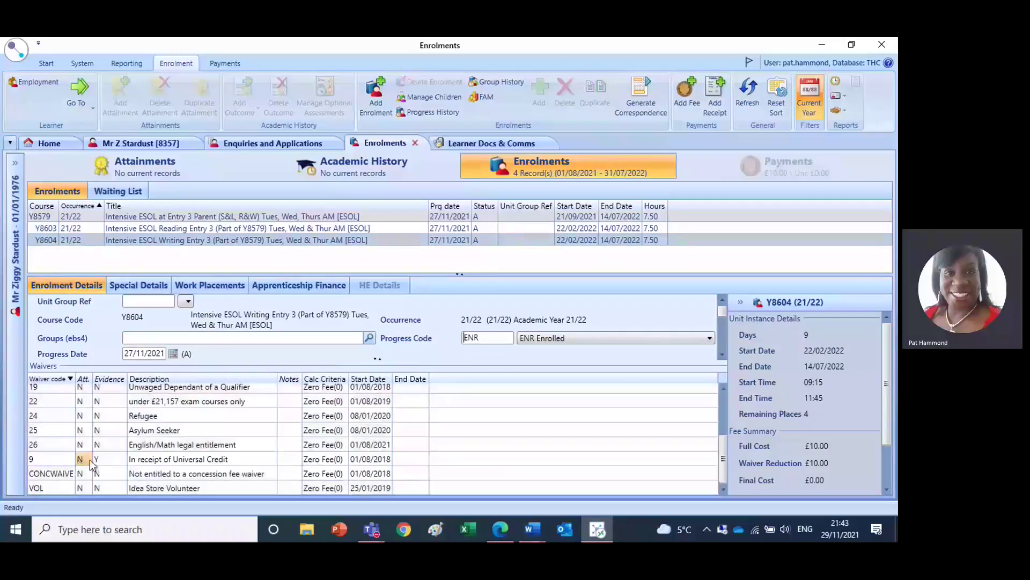
pyautogui.click(97, 460)
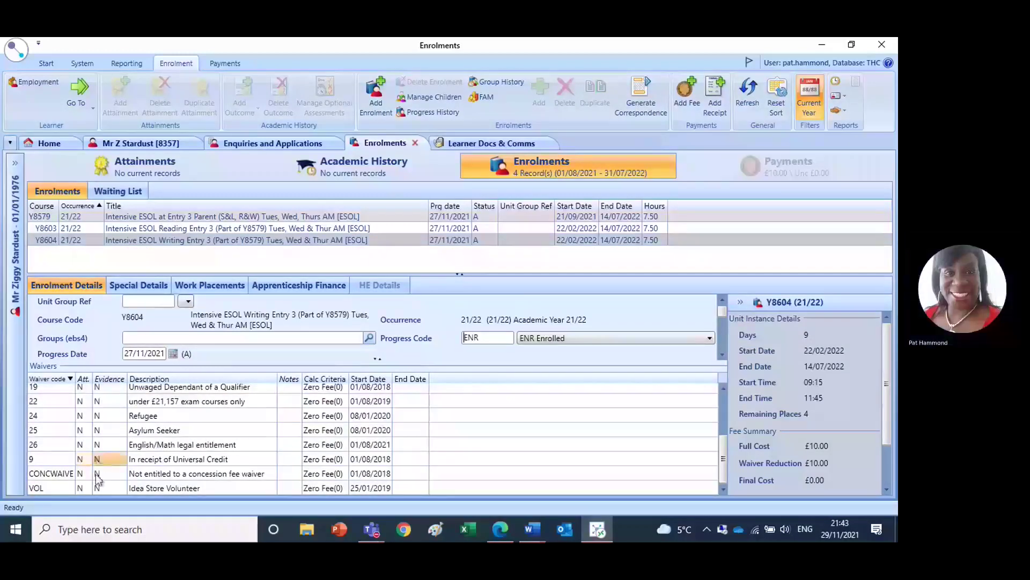
pyautogui.click(81, 474)
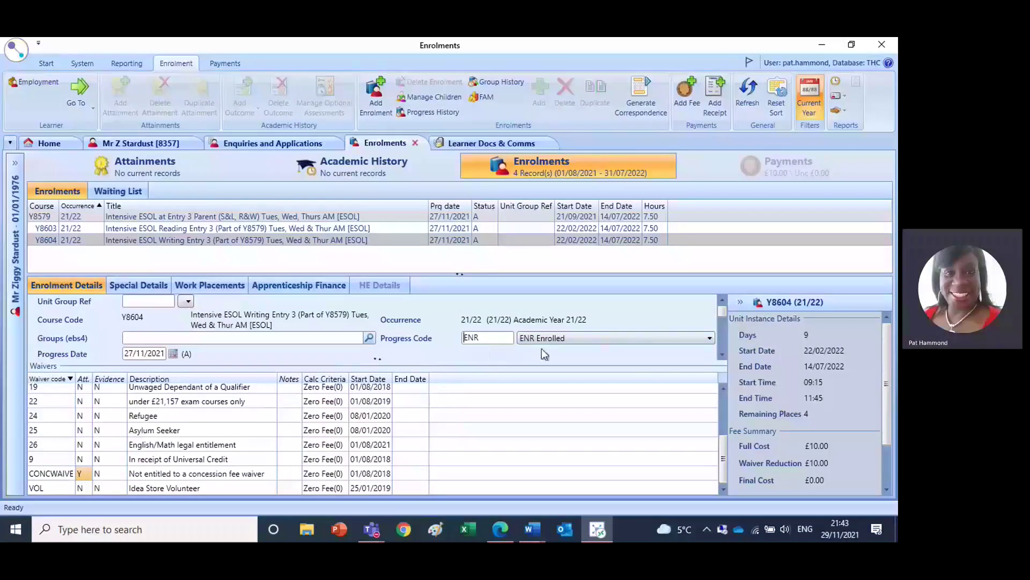
# - Save the Y8604 enrolment with fees regenerated and bring up the learner's fees and payments
pyautogui.click(18, 52)
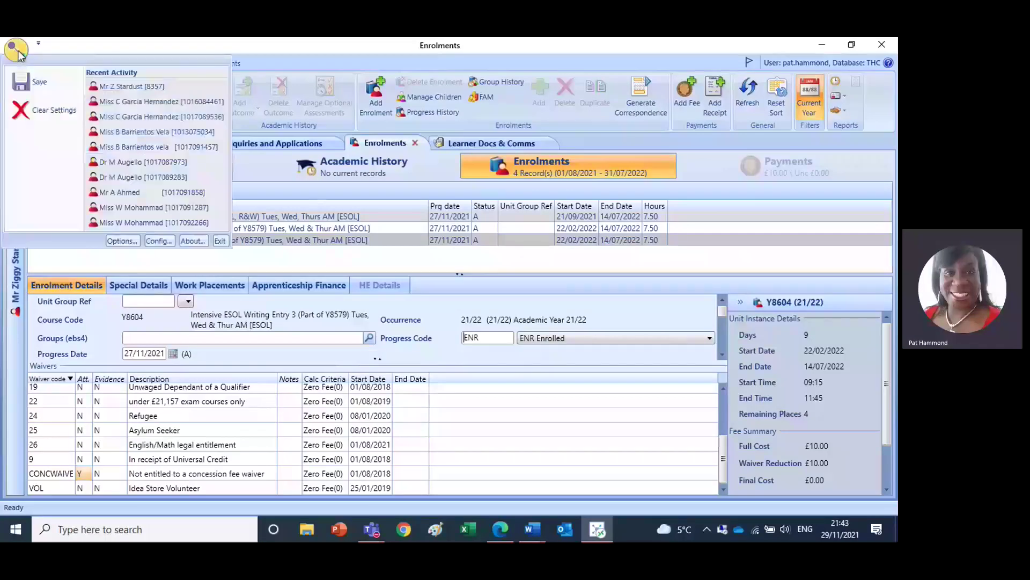
pyautogui.click(32, 83)
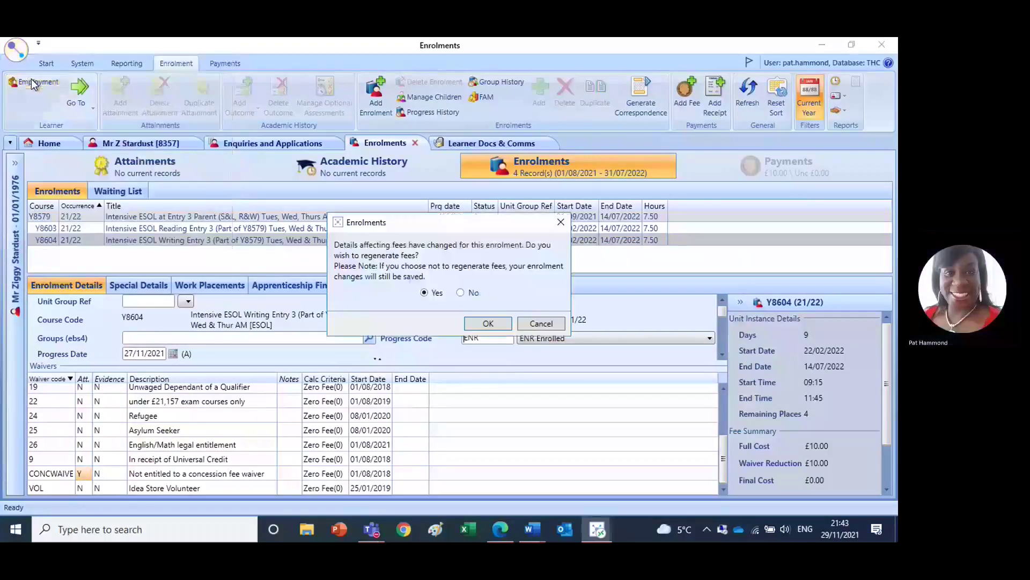
pyautogui.click(488, 324)
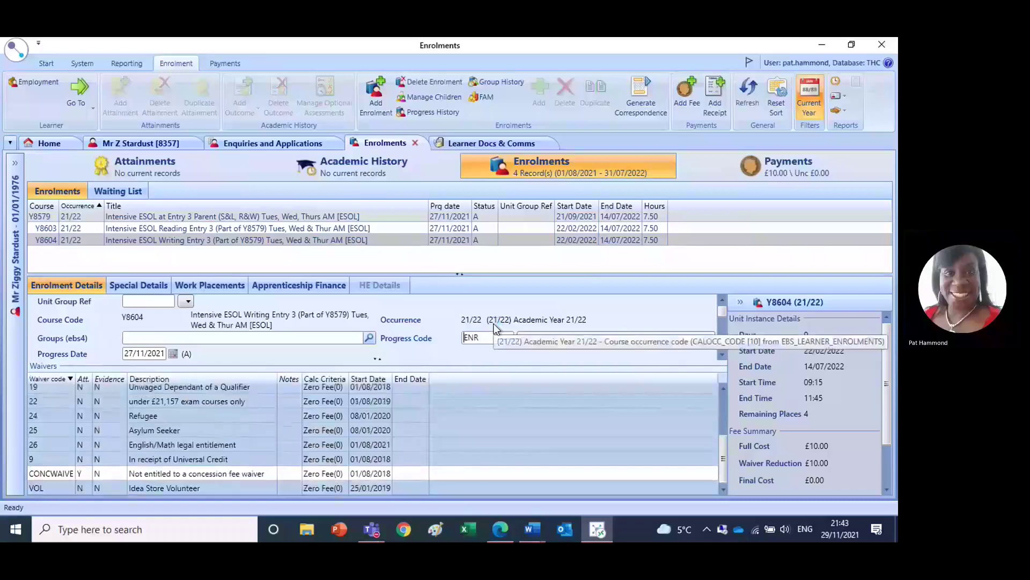
pyautogui.click(773, 173)
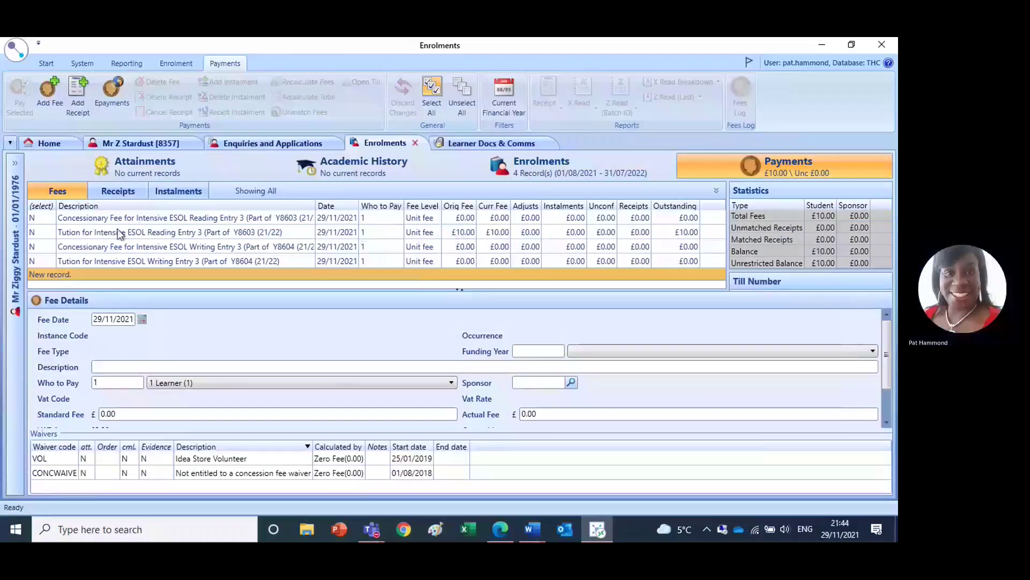
# - Mark the £10.00 Y8603 Reading tuition fee row Y for payment
pyautogui.click(34, 236)
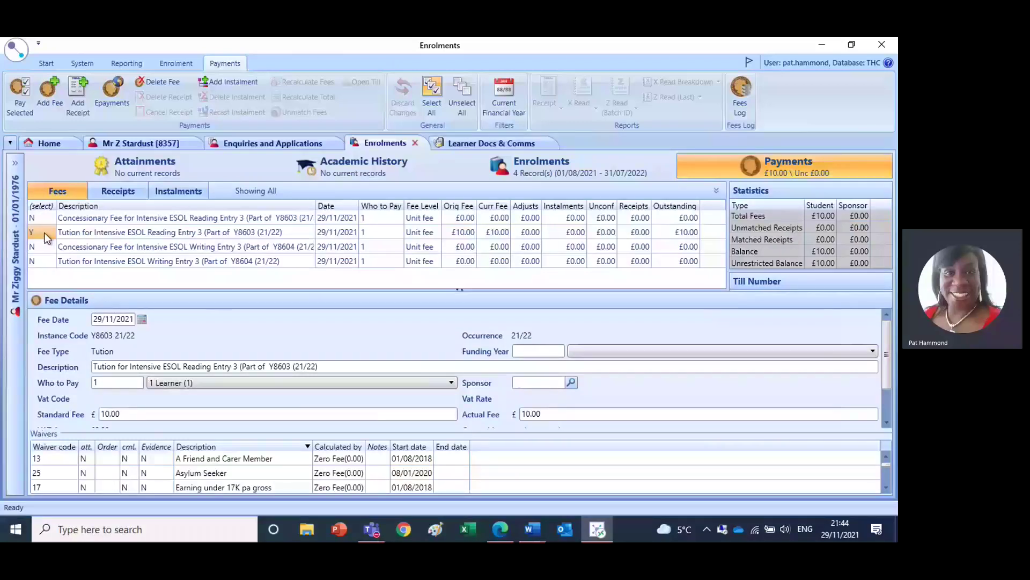
# - Create a P - Payment receipt for the marked tuition fee, paid by AIMS
pyautogui.click(17, 94)
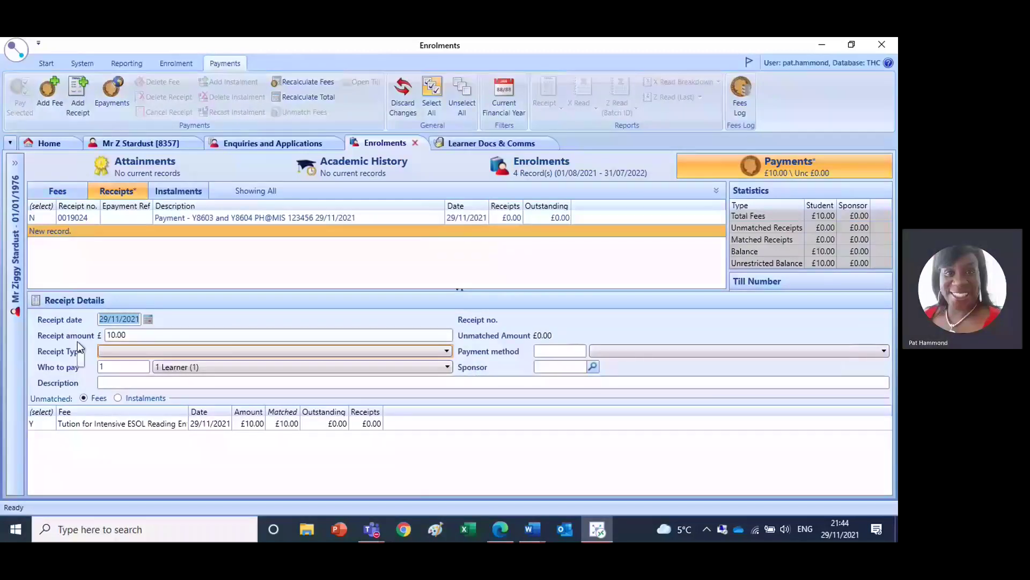
pyautogui.click(137, 352)
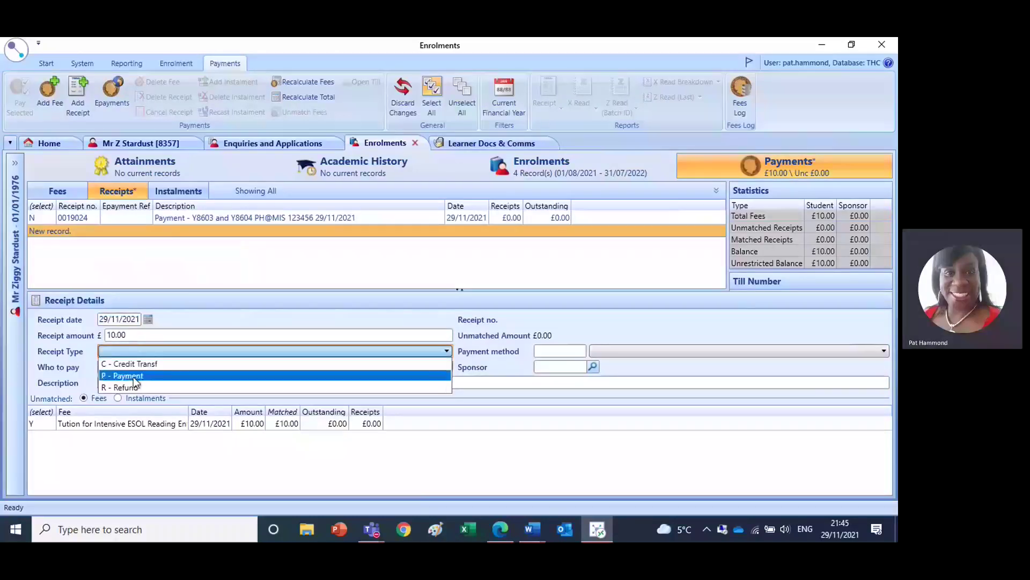
pyautogui.click(134, 377)
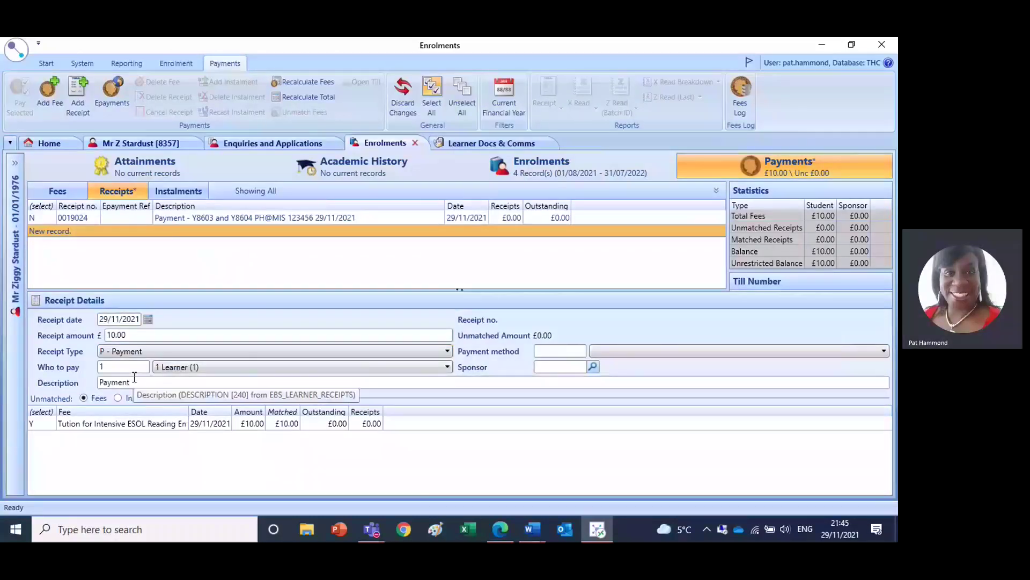
pyautogui.click(613, 350)
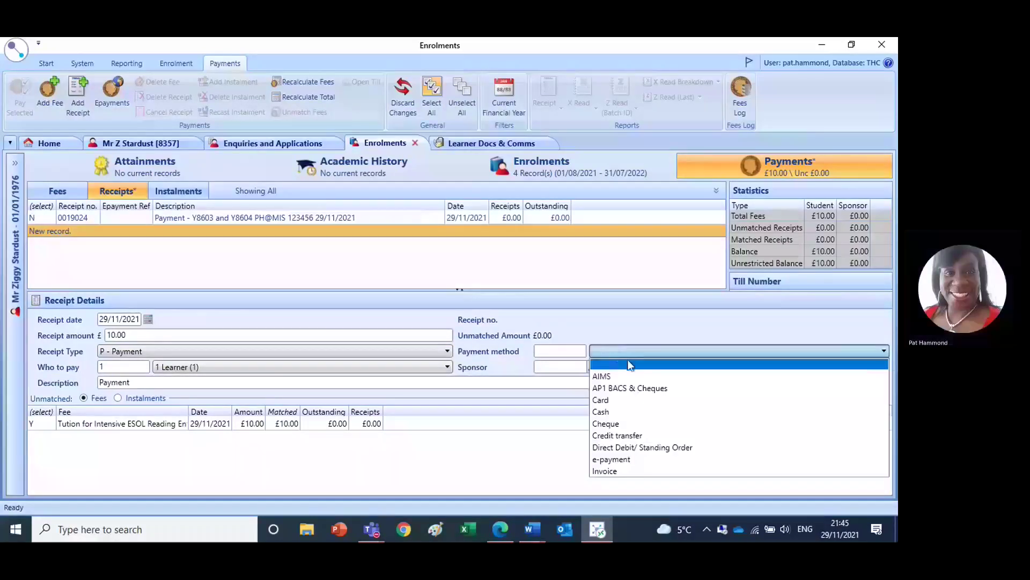
pyautogui.click(608, 378)
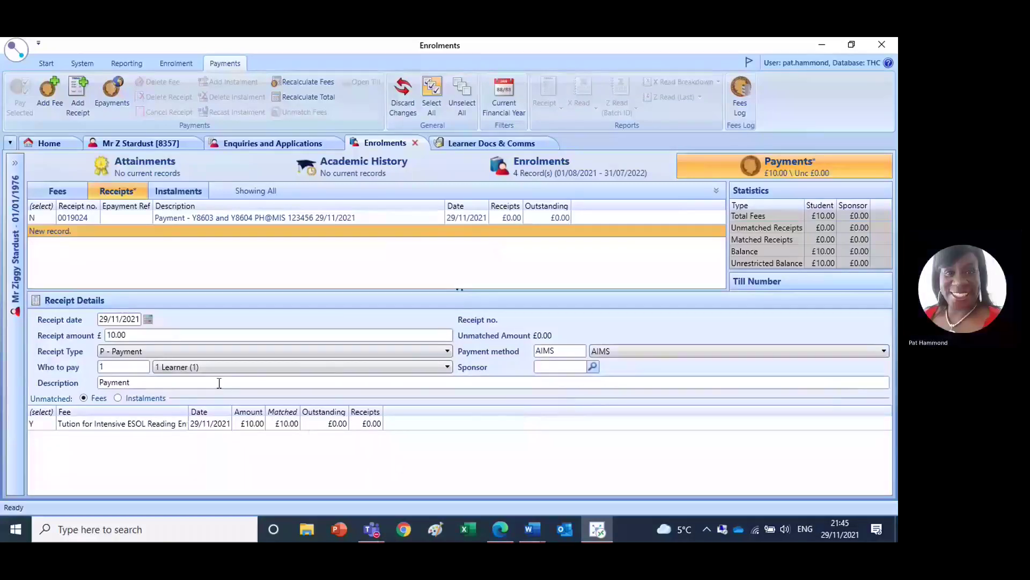
# - Extend the receipt description with '- Y8603 and Y8604', the AIMS reference and the date 29/11/2021
pyautogui.click(150, 381)
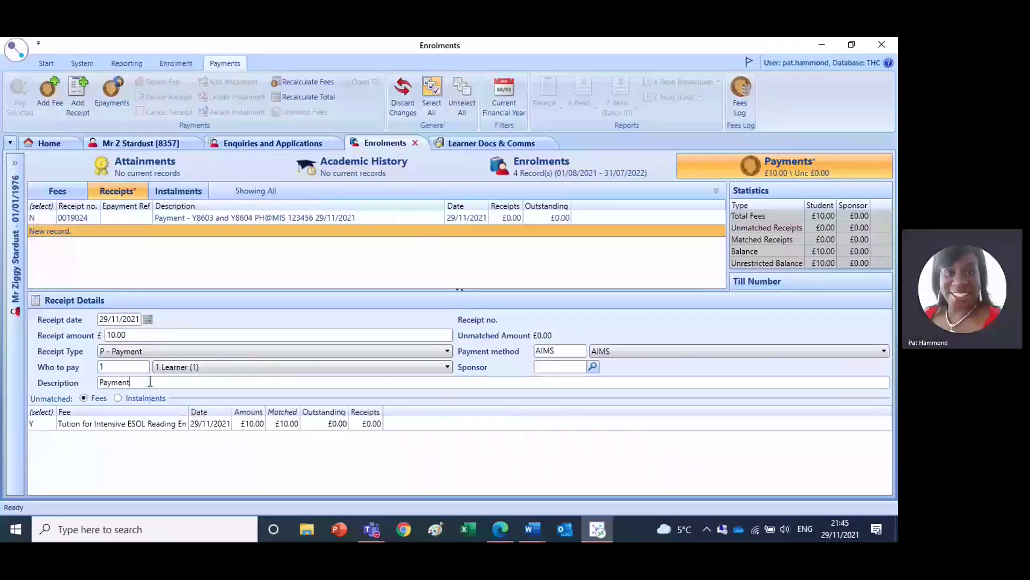
pyautogui.write('- Y860')
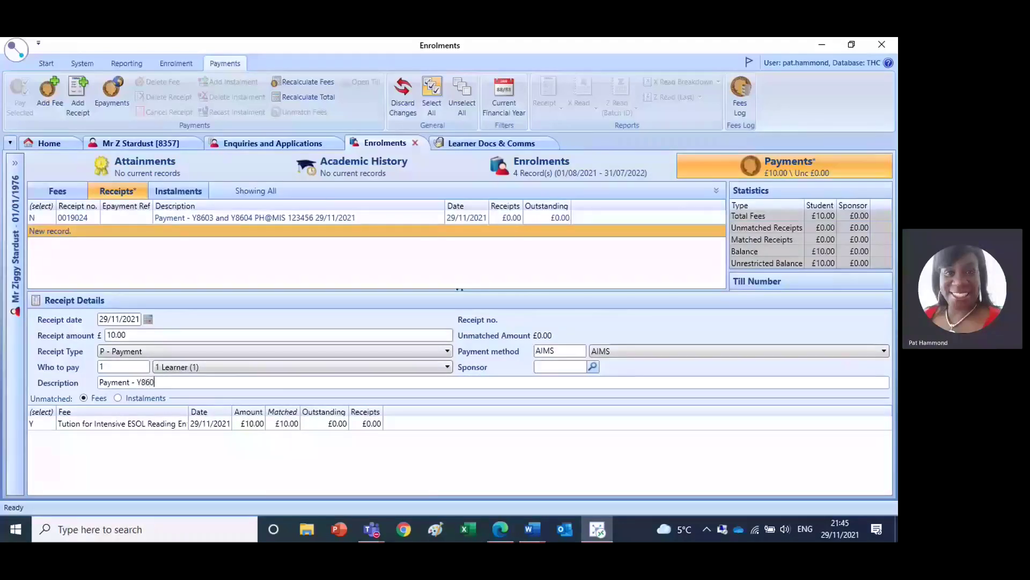
pyautogui.write('3 and Y')
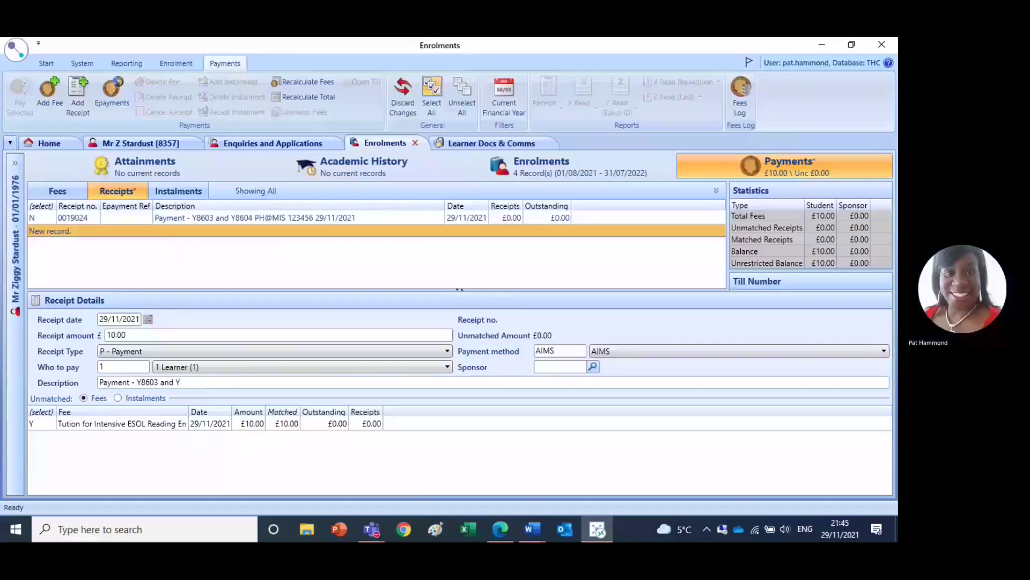
pyautogui.write('8604')
pyautogui.write('AIMS 34567')
pyautogui.write('PH@')
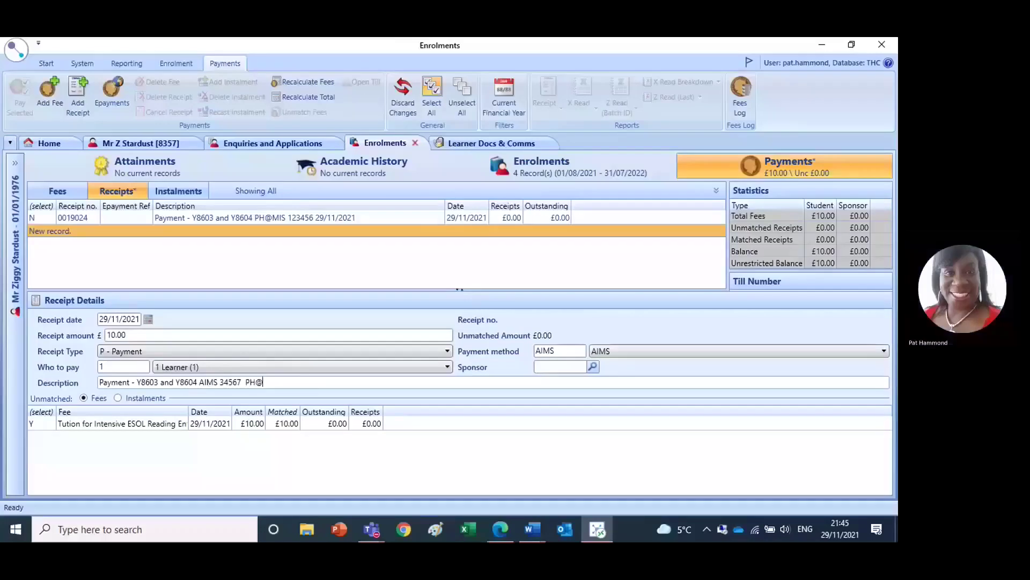
pyautogui.write('MIS')
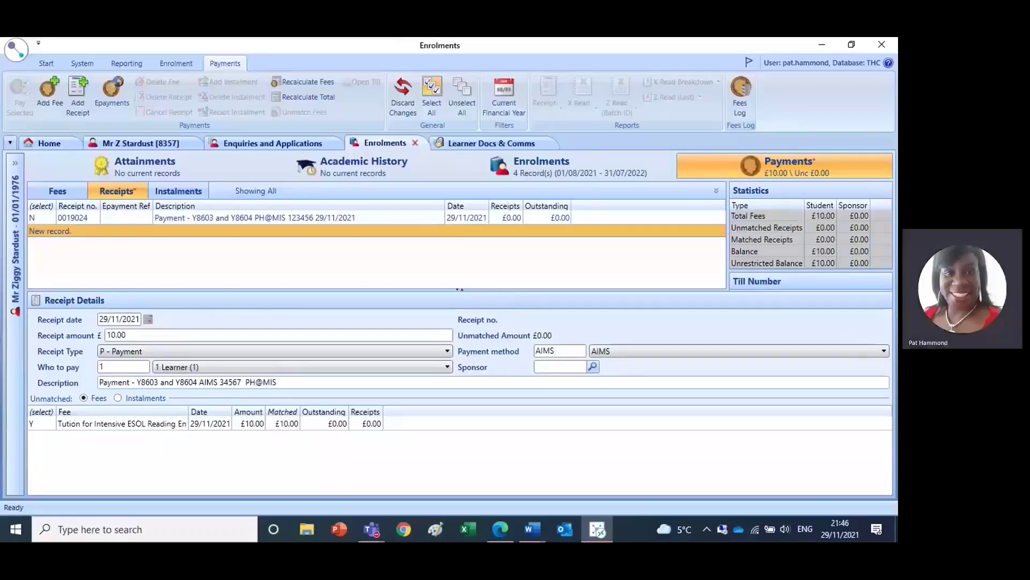
pyautogui.write(' 29/11/2021')
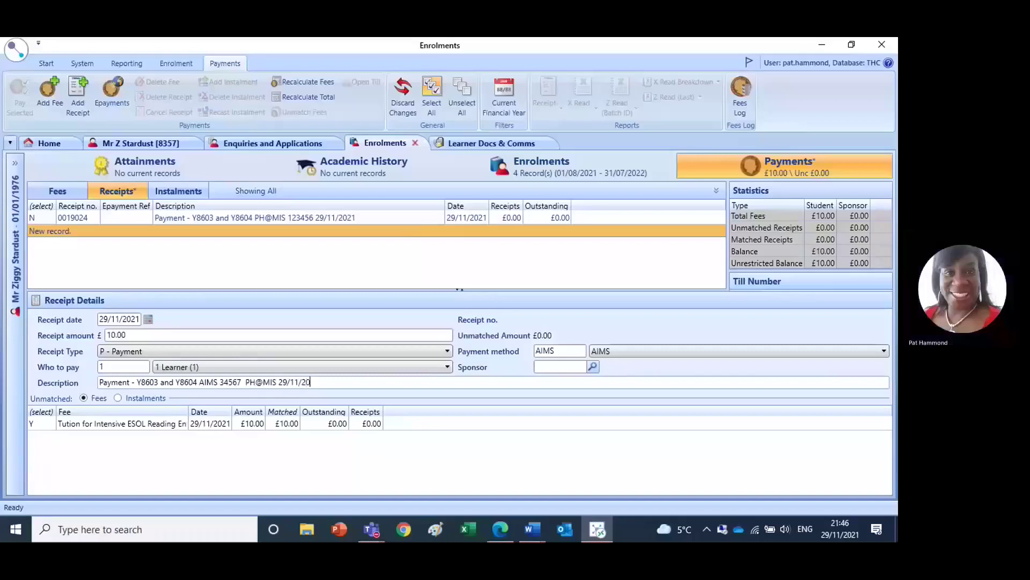
# - Save the AIMS payment receipt, then switch to the EBS Central Induction Notes Word document
pyautogui.click(13, 49)
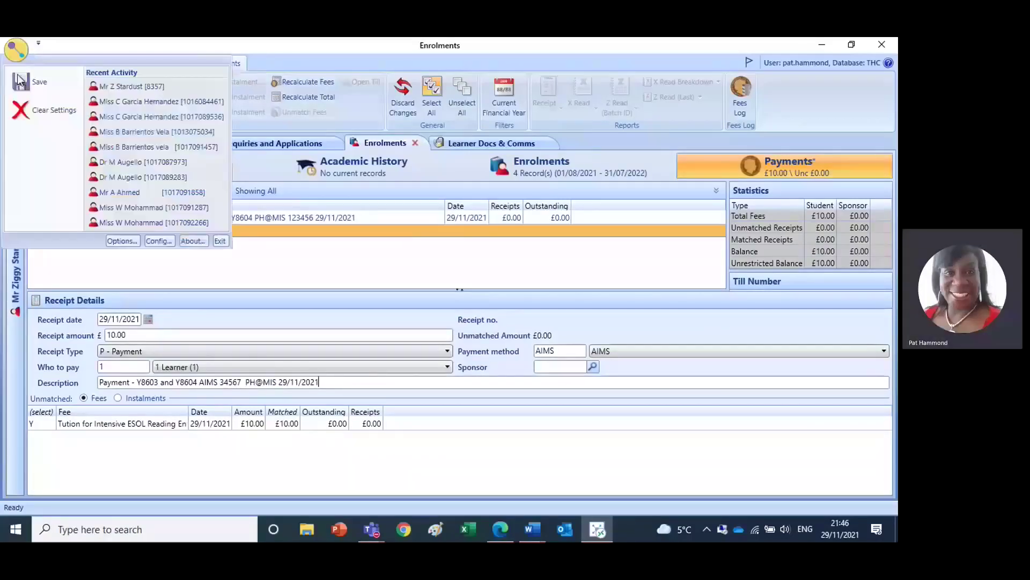
pyautogui.click(24, 83)
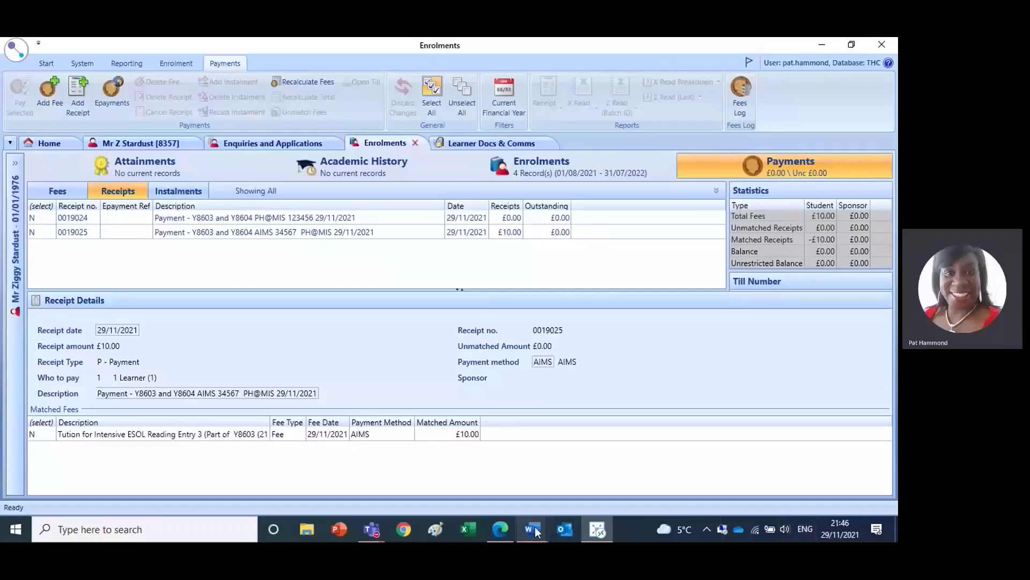
pyautogui.moveTo(536, 530)
pyautogui.click(561, 488)
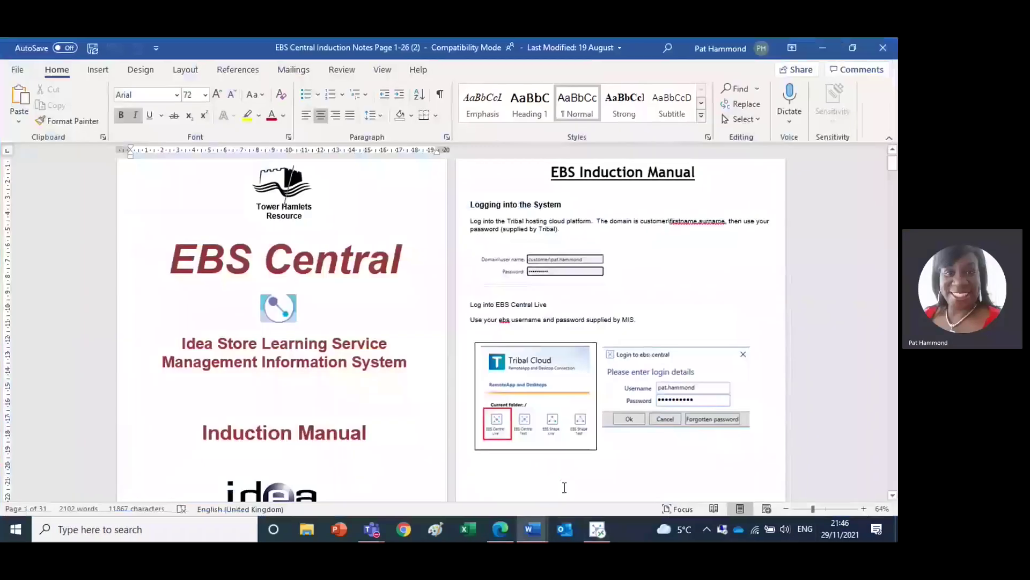
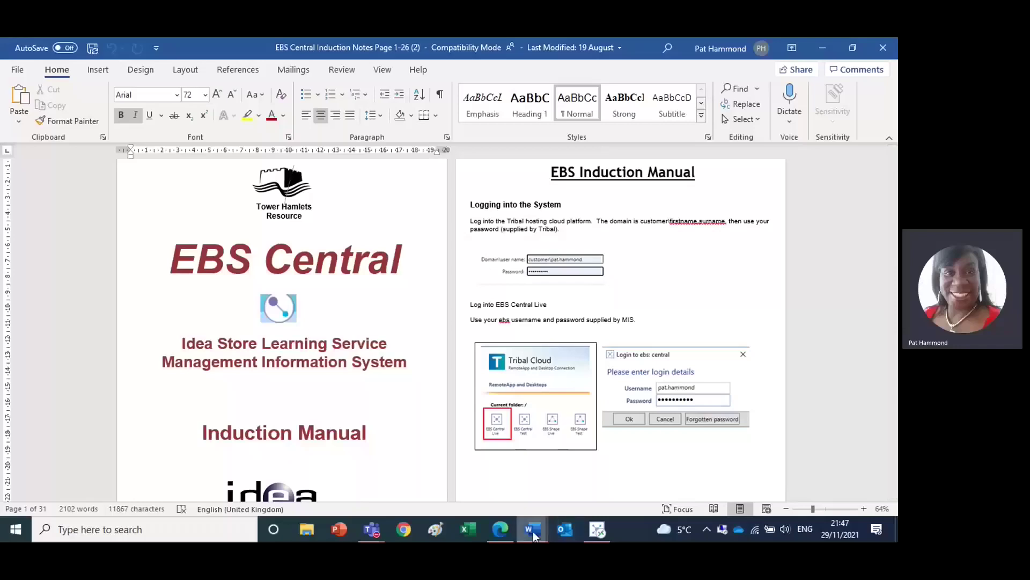
# - Read through the ESOL Enrolment Troubleshooter checklist in Word and return to the top
pyautogui.moveTo(533, 531)
pyautogui.click(491, 497)
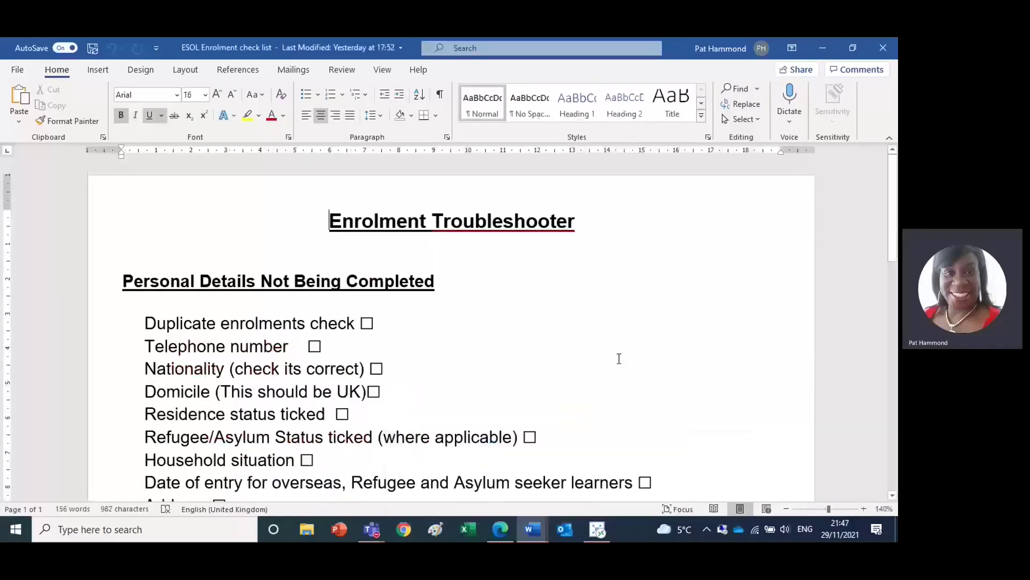
pyautogui.click(893, 496)
pyautogui.click(894, 497)
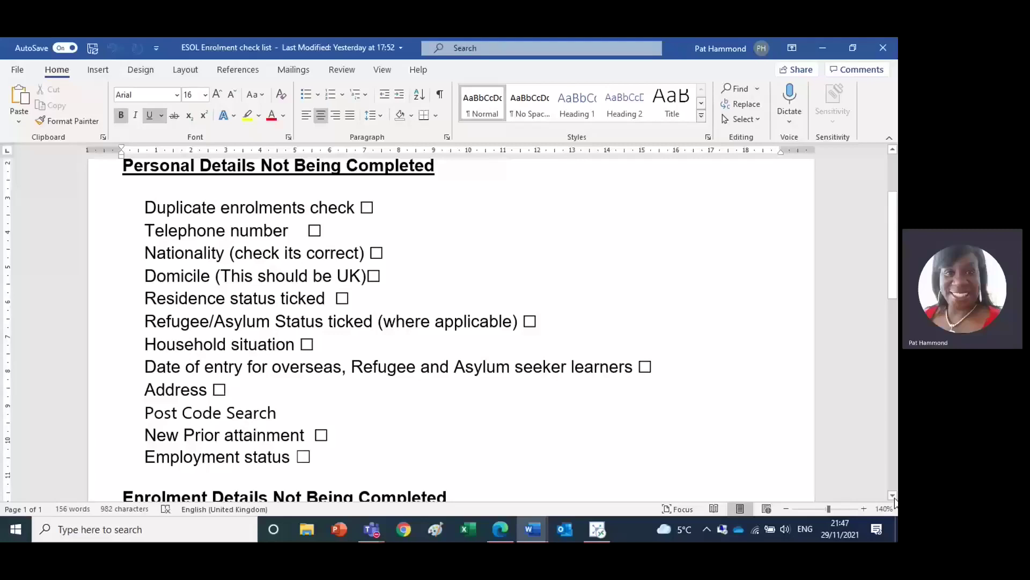
pyautogui.click(893, 496)
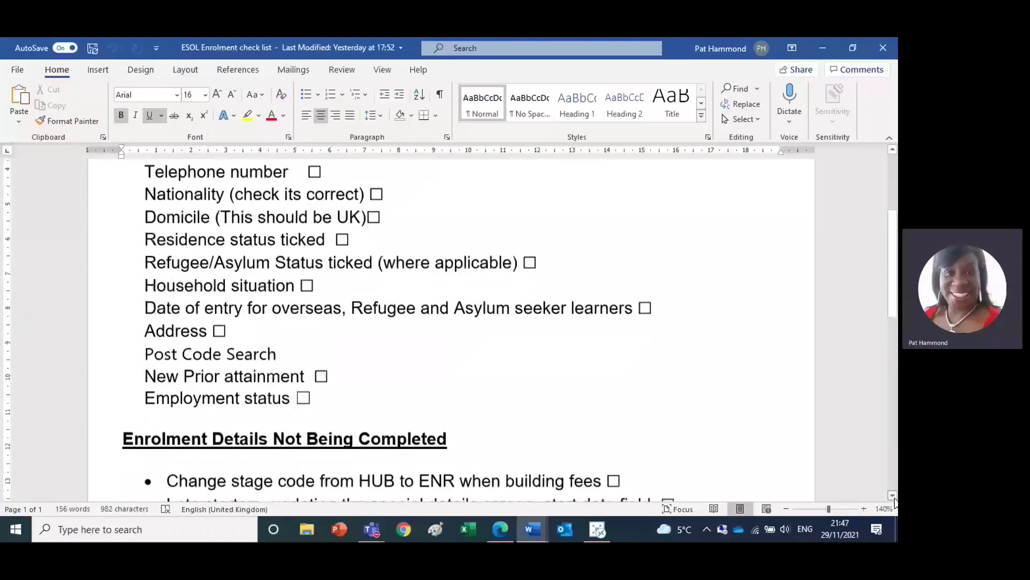
pyautogui.click(893, 496)
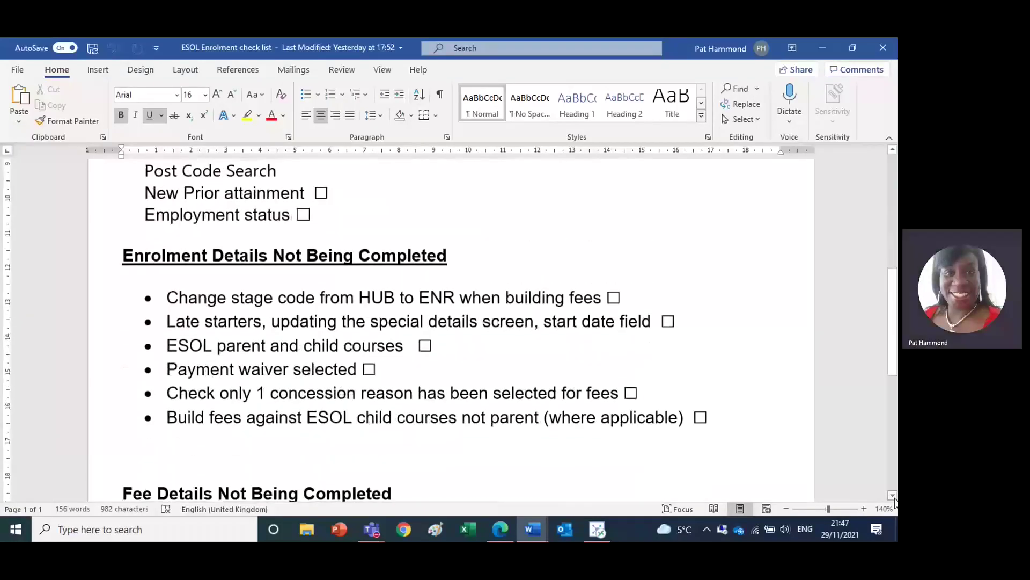
pyautogui.click(893, 496)
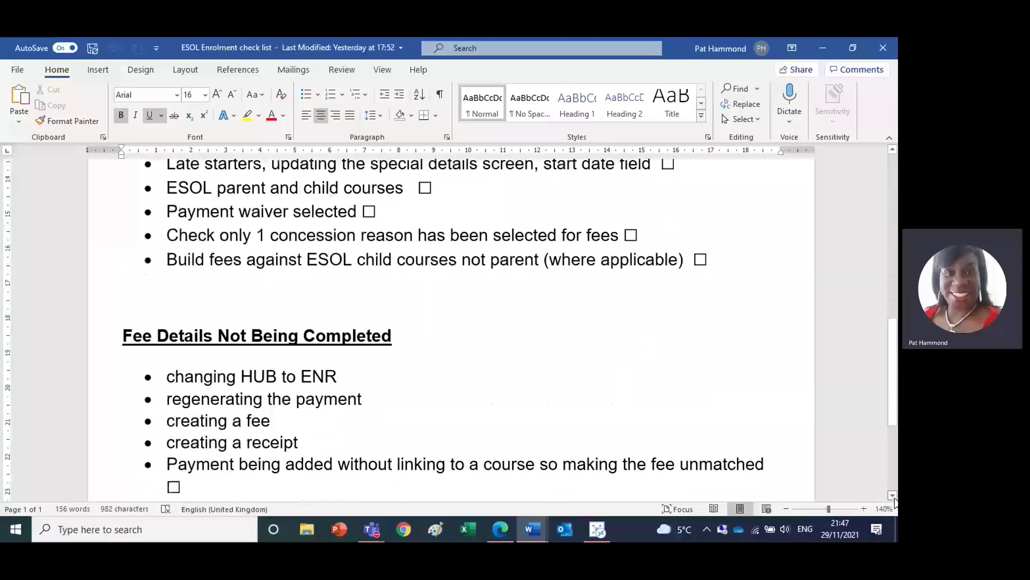
pyautogui.moveTo(896, 223); pyautogui.dragTo(893, 160)
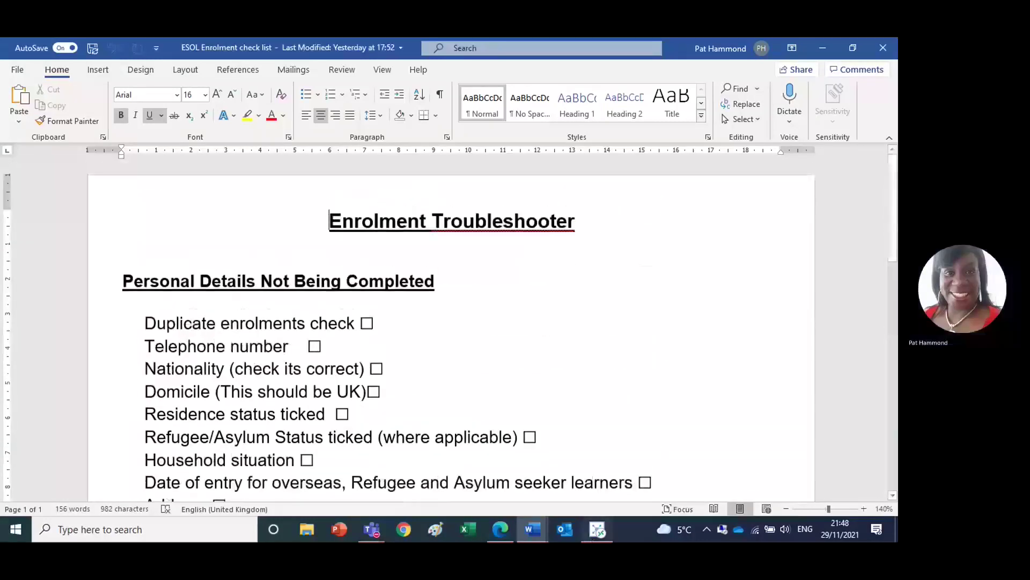
# - Open the learner's personal details in ebs, then bring up the ebs ontrack login page
pyautogui.click(597, 529)
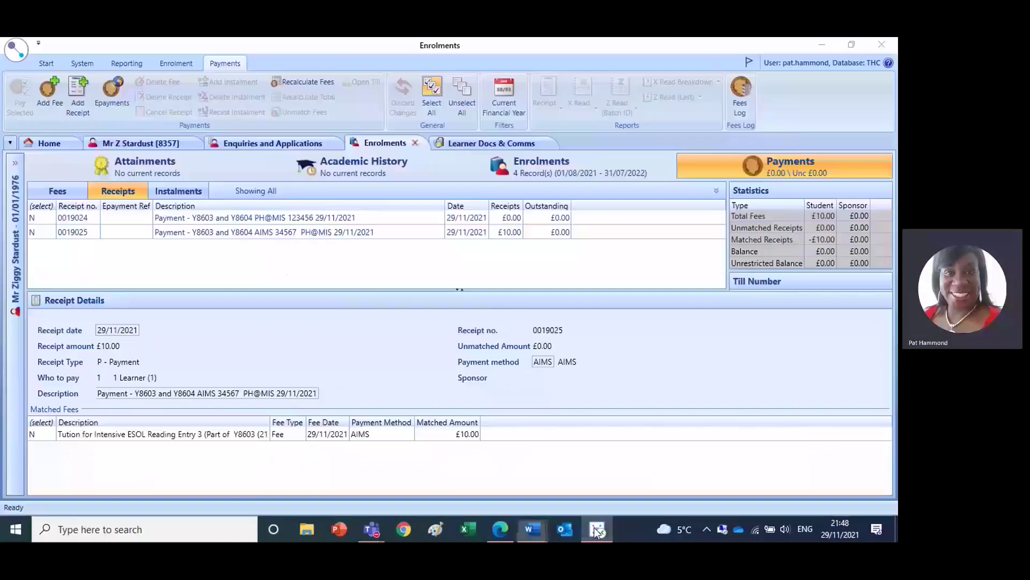
pyautogui.click(136, 143)
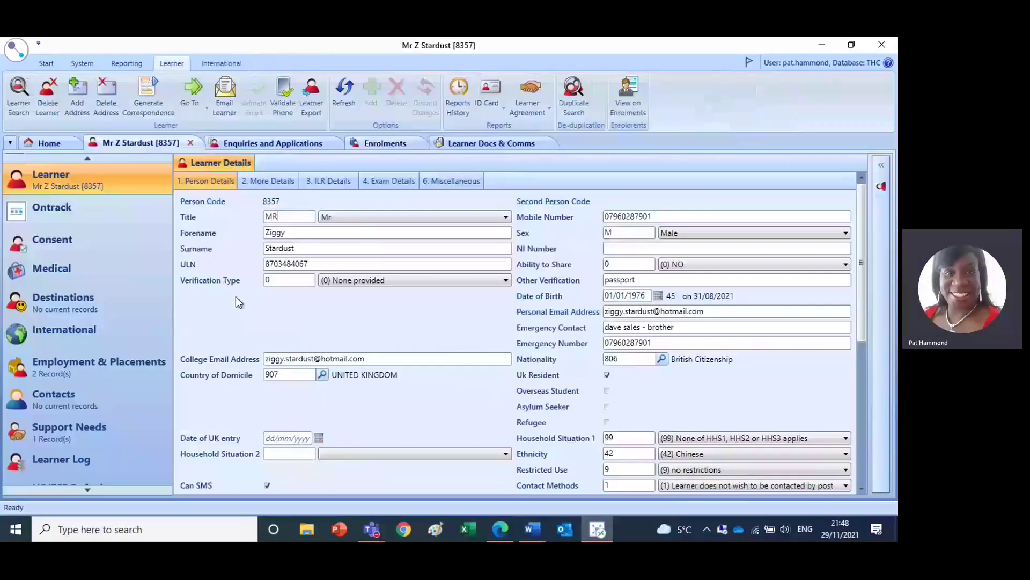
pyautogui.click(504, 529)
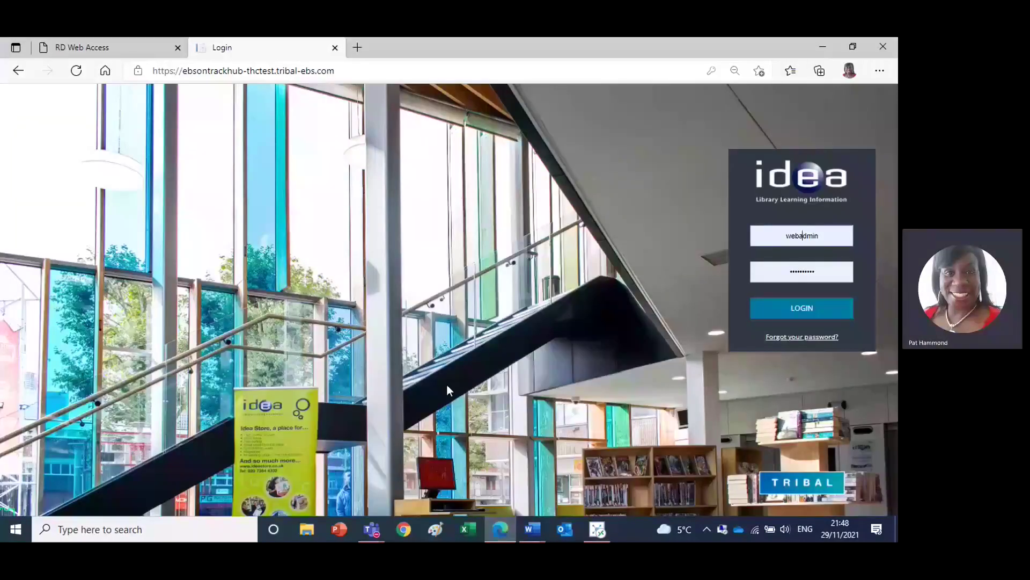
# - Log in to ebs ontrack, find the learner by forename, and list their available 21/22 courses
pyautogui.click(811, 312)
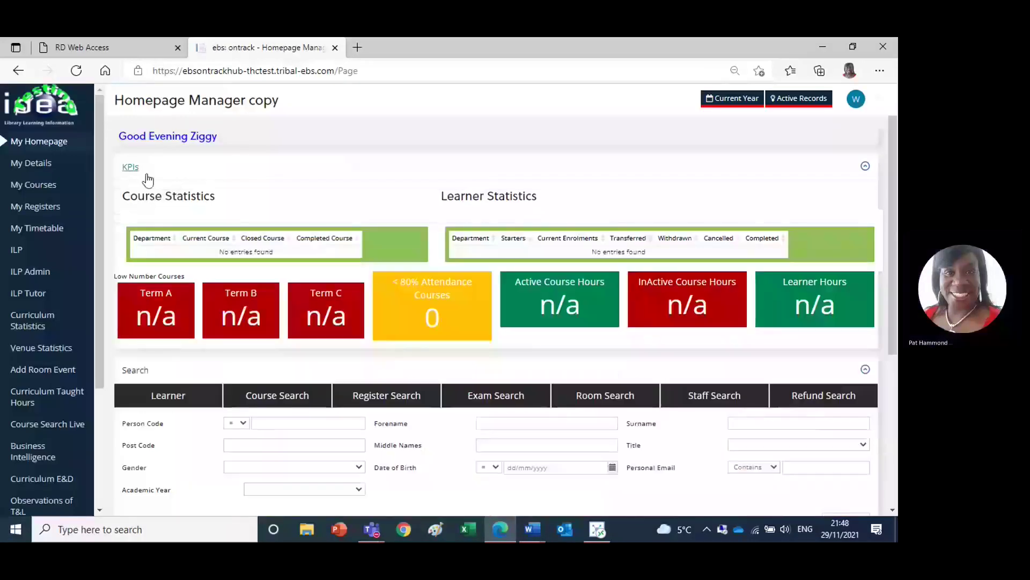
pyautogui.click(103, 484)
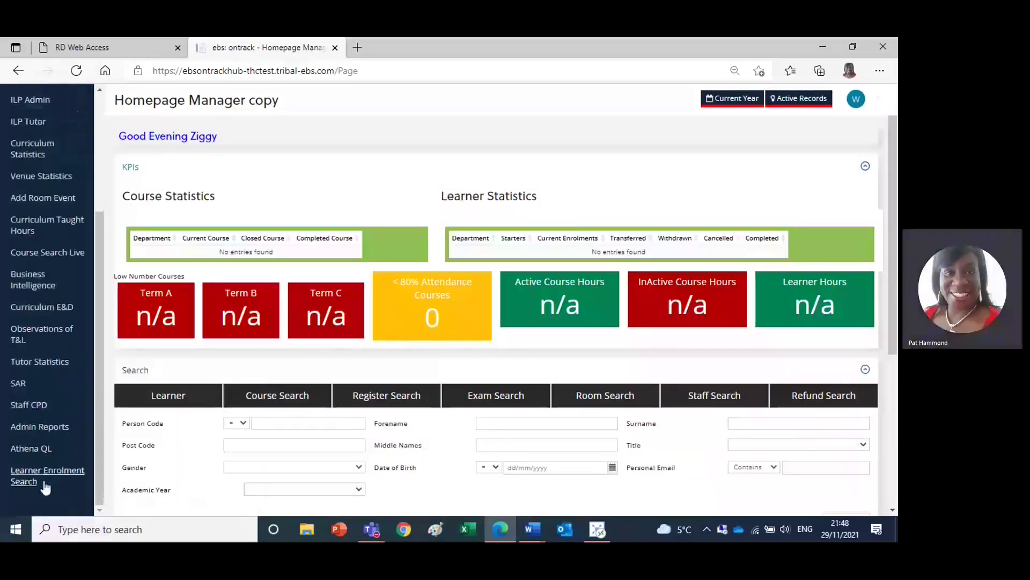
pyautogui.click(38, 477)
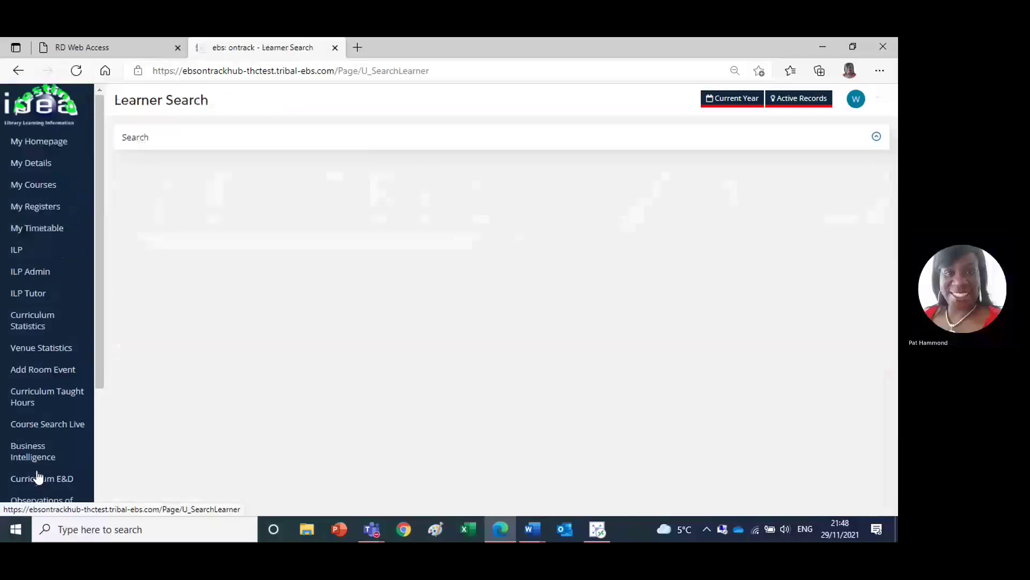
pyautogui.click(493, 165)
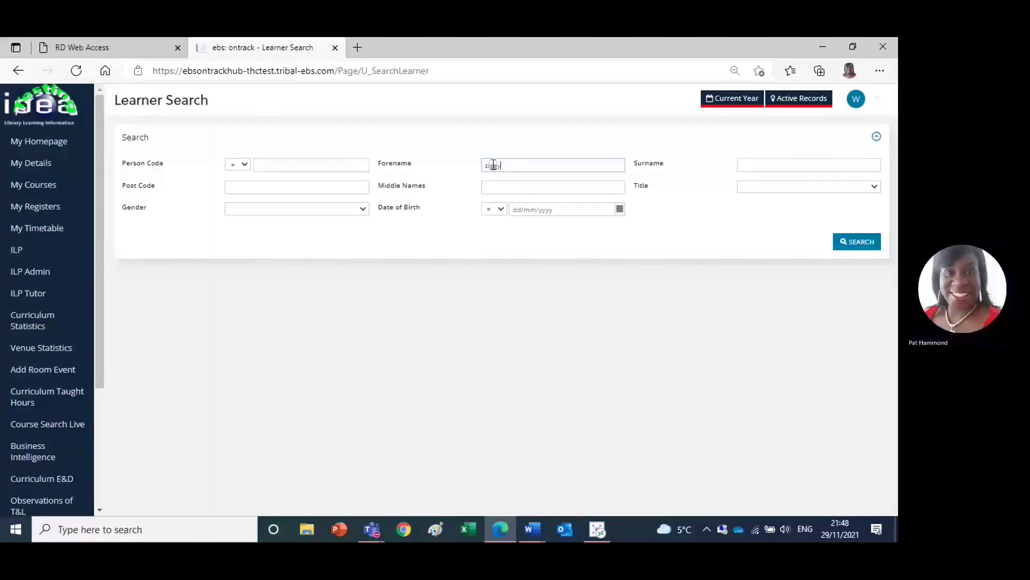
pyautogui.click(856, 245)
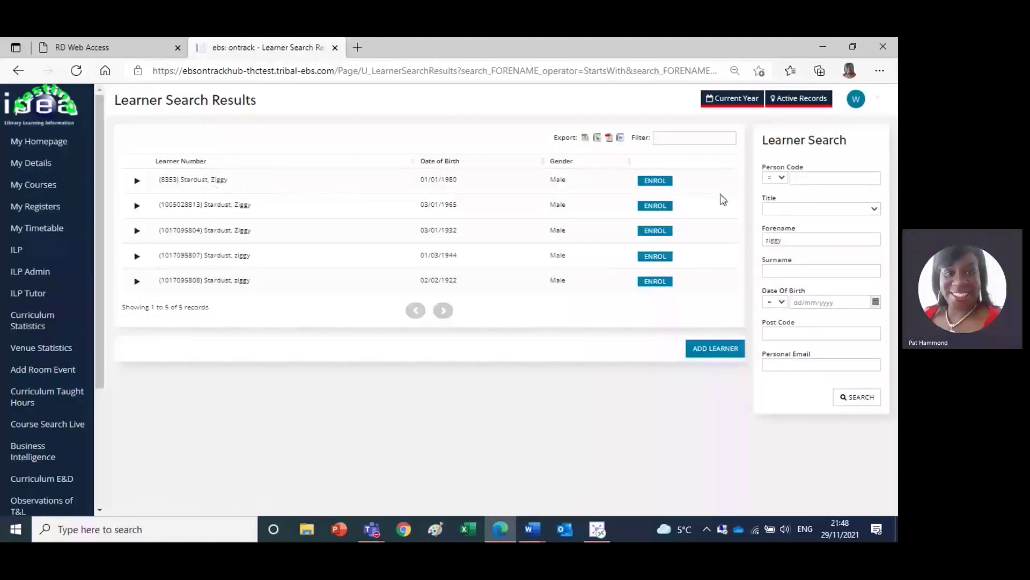
pyautogui.click(660, 183)
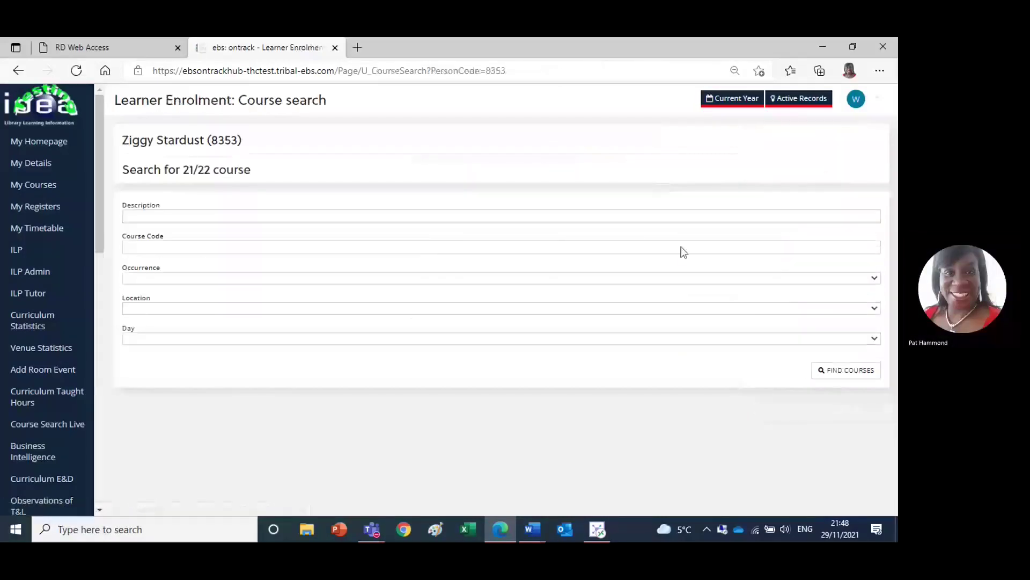
pyautogui.click(853, 371)
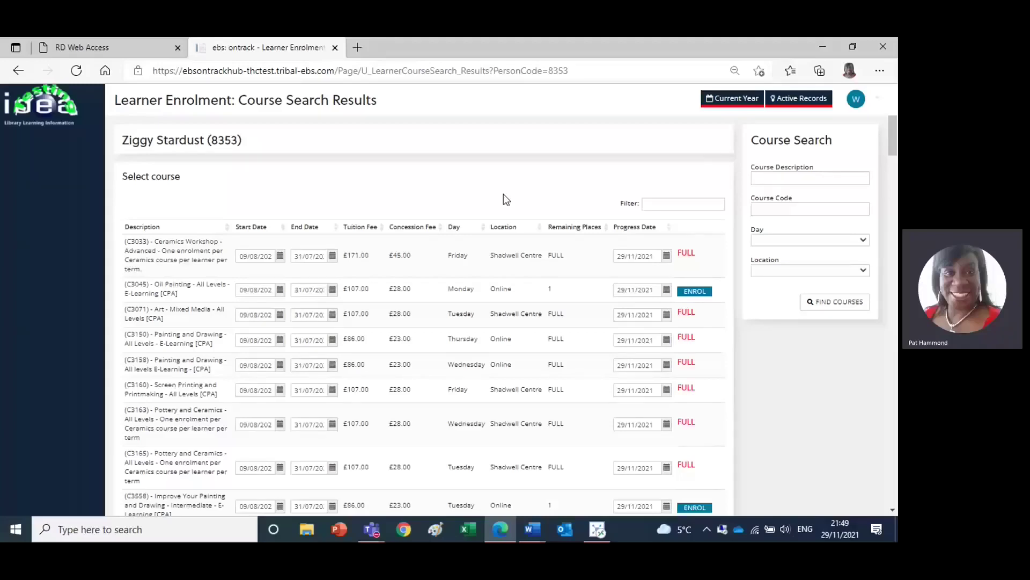
# - Review the learner's enrolment list and details in ebs, then return to Payments
pyautogui.click(594, 529)
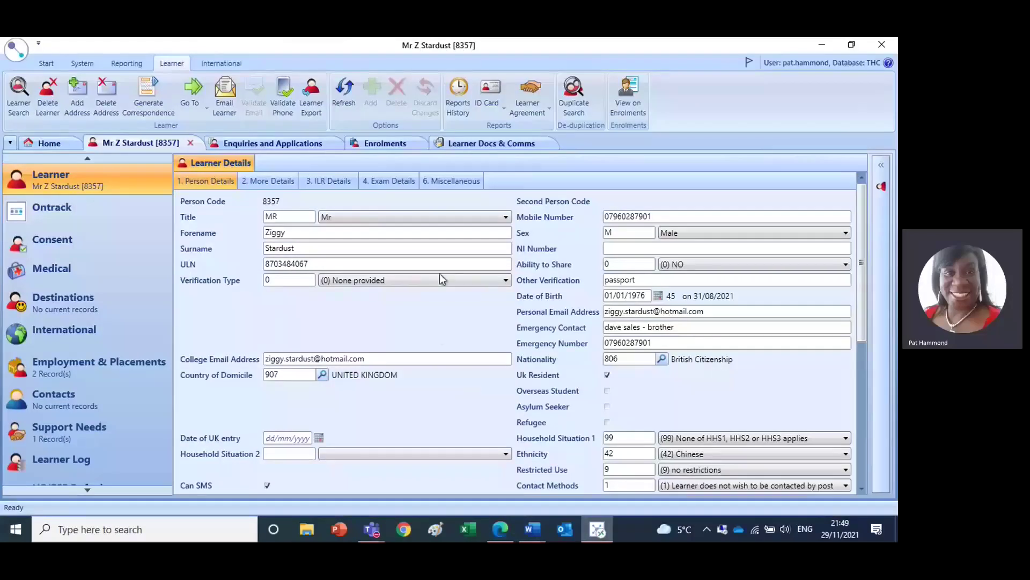
pyautogui.click(382, 144)
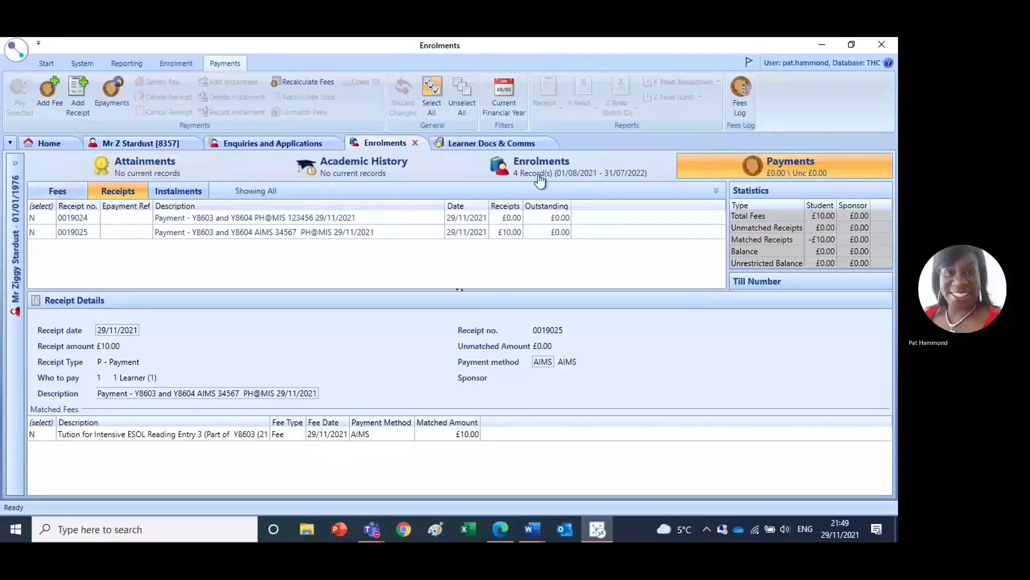
pyautogui.click(539, 177)
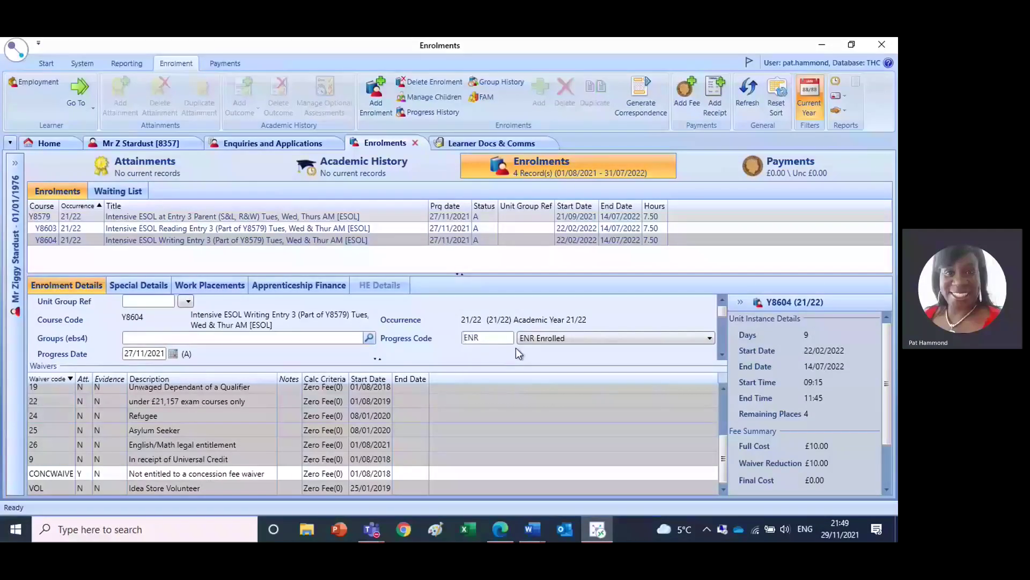
pyautogui.click(703, 175)
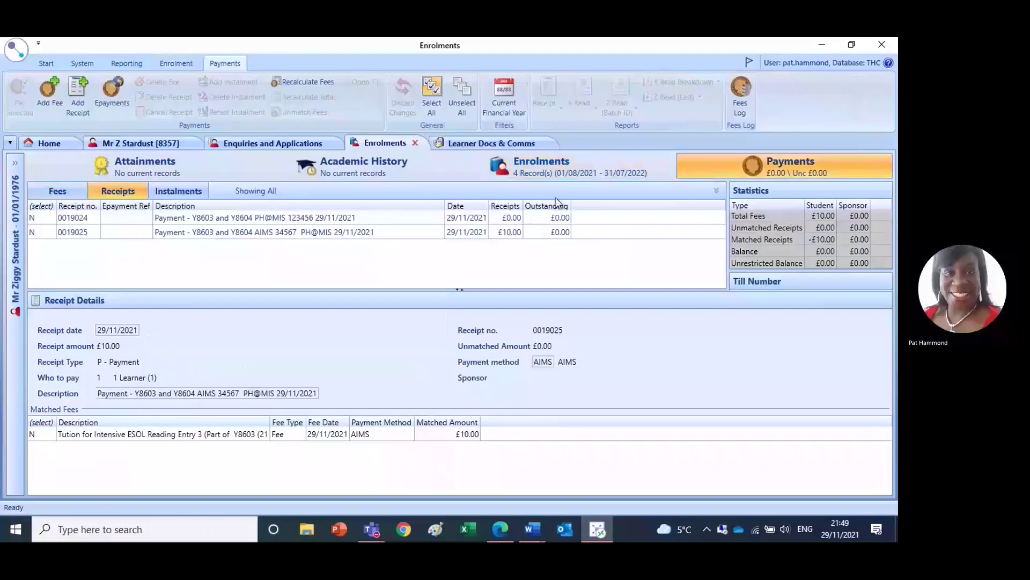
# - Check the learner's fees and waivers, then the £10.00 AIMS payment receipt details
pyautogui.click(57, 195)
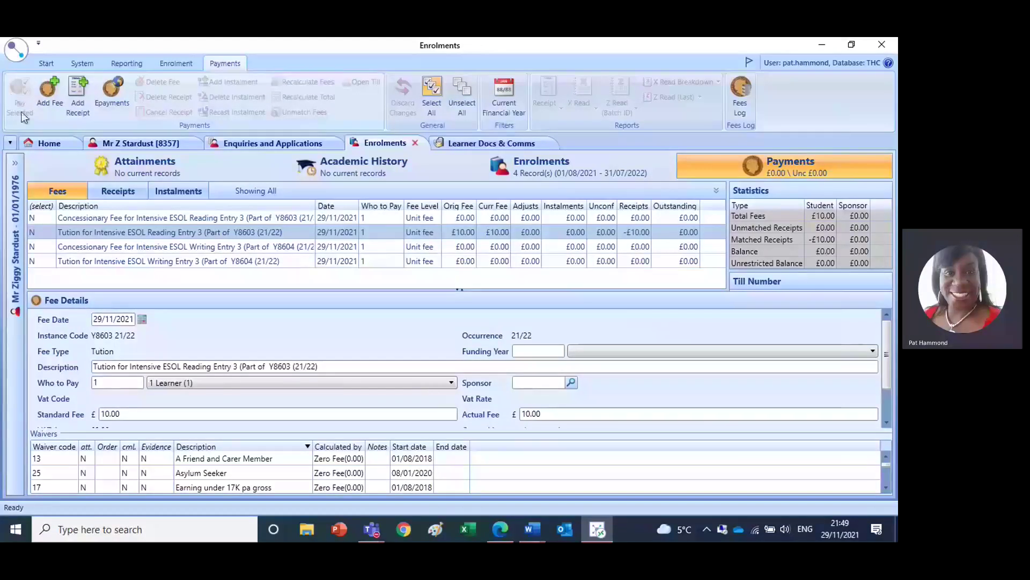
pyautogui.click(120, 192)
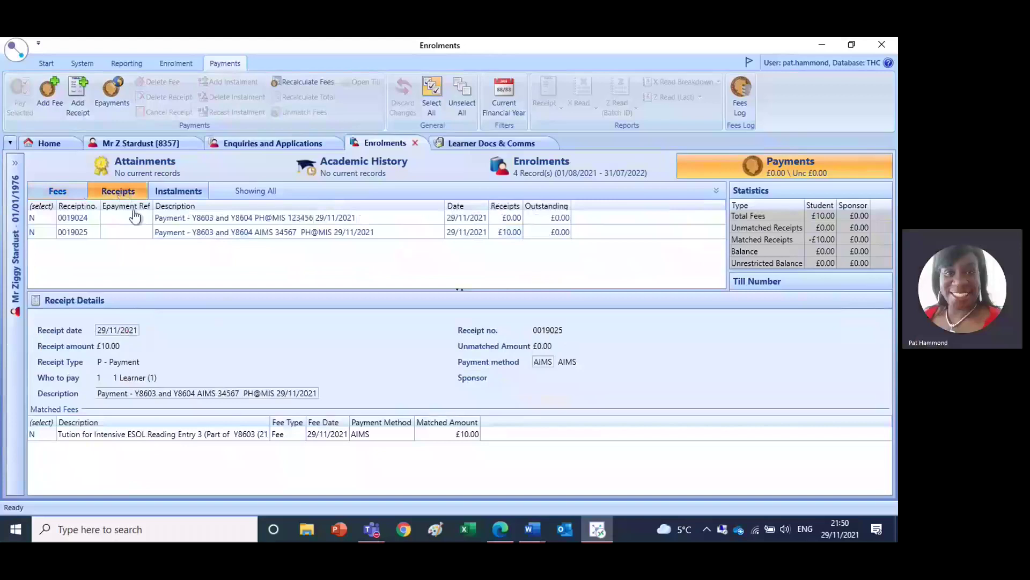
pyautogui.click(236, 232)
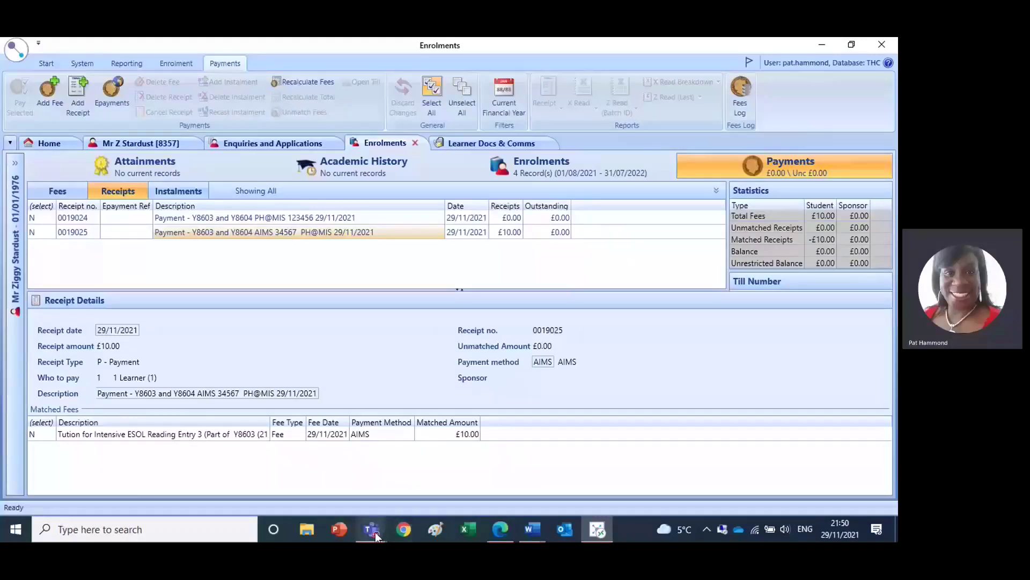
pyautogui.moveTo(377, 535)
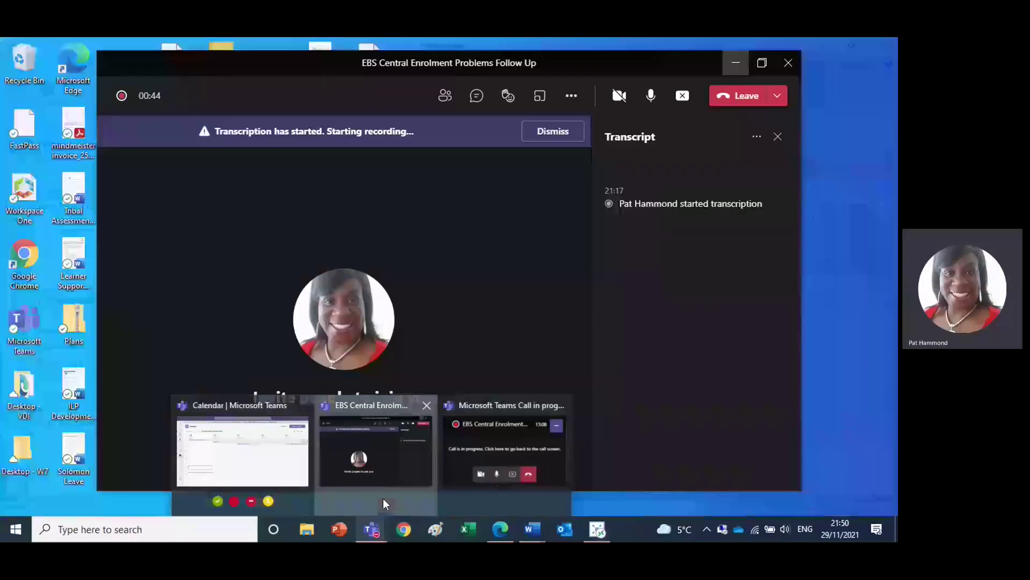